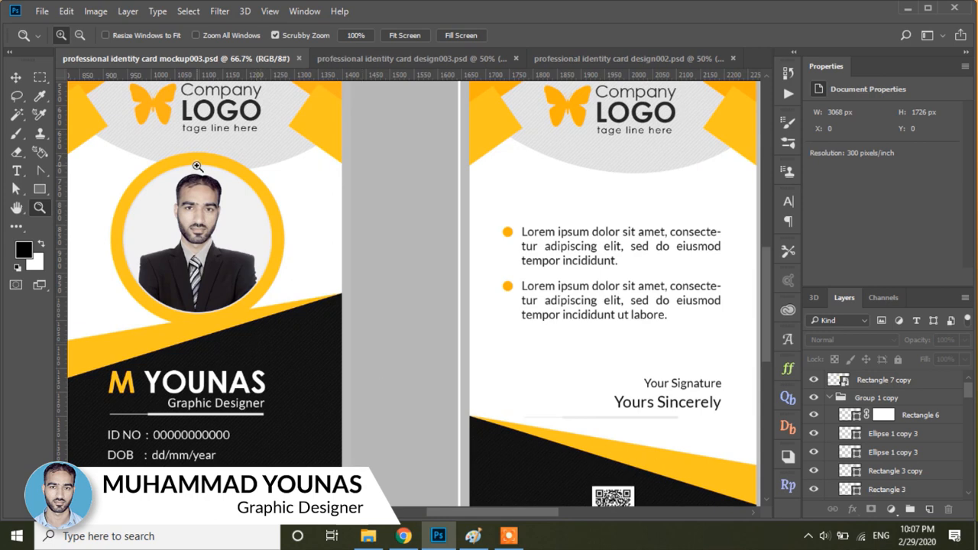
- Examine the yellow ID card mockup's front and back up close, including logo, photo, contact details, QR codes and lanyard clip
click(197, 166)
drag(209, 193, 376, 451)
drag(423, 236, 375, 208)
scroll(378, 222, down, 4)
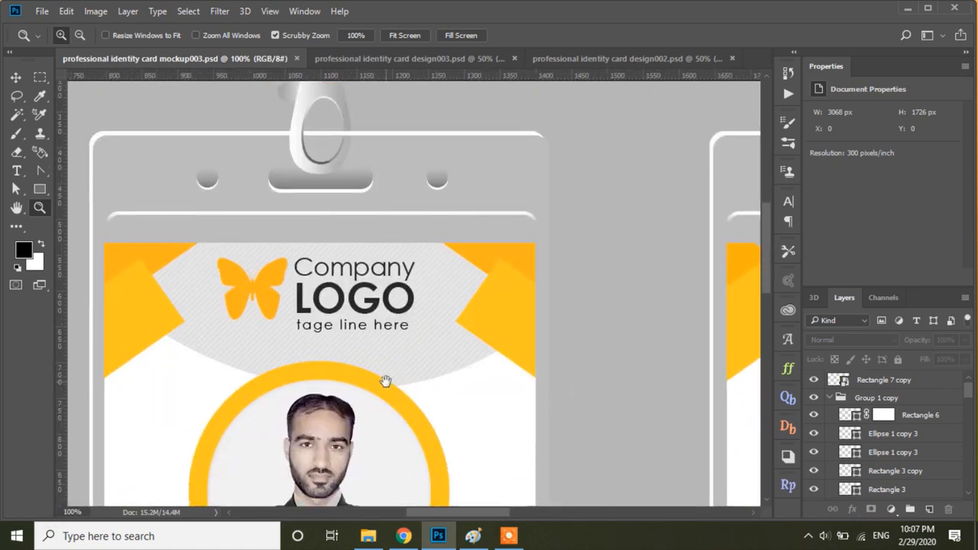
drag(392, 379, 387, 192)
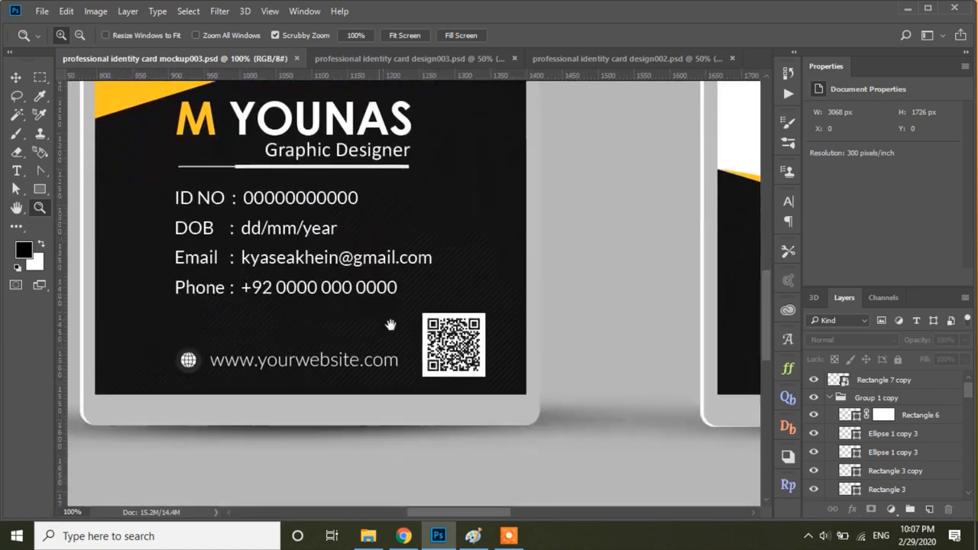
drag(677, 140, 399, 280)
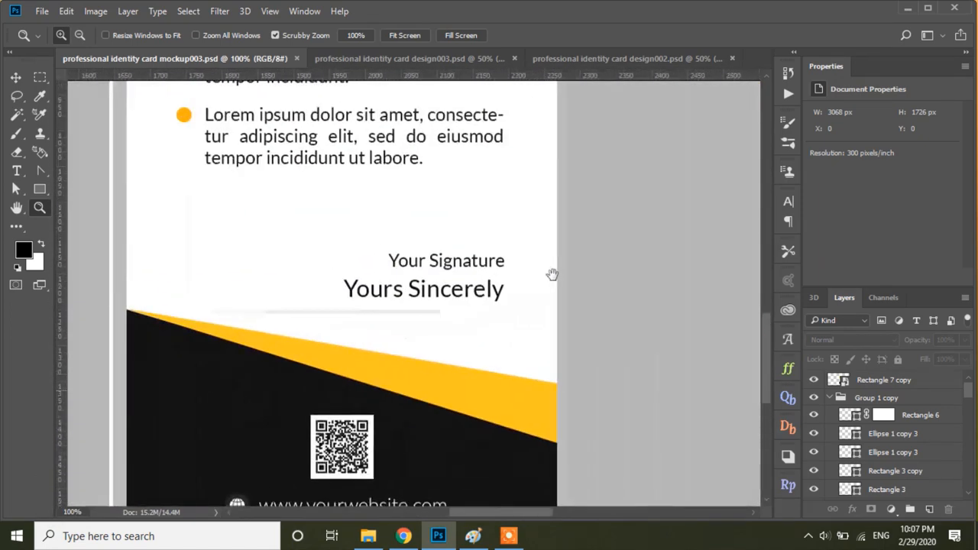
drag(621, 272, 649, 352)
drag(552, 227, 556, 338)
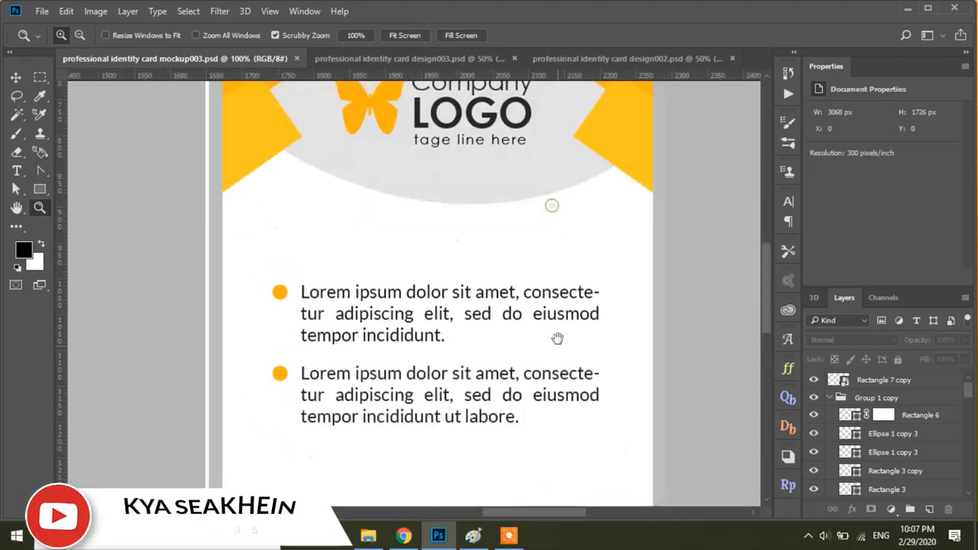
drag(470, 306, 485, 391)
drag(600, 249, 557, 328)
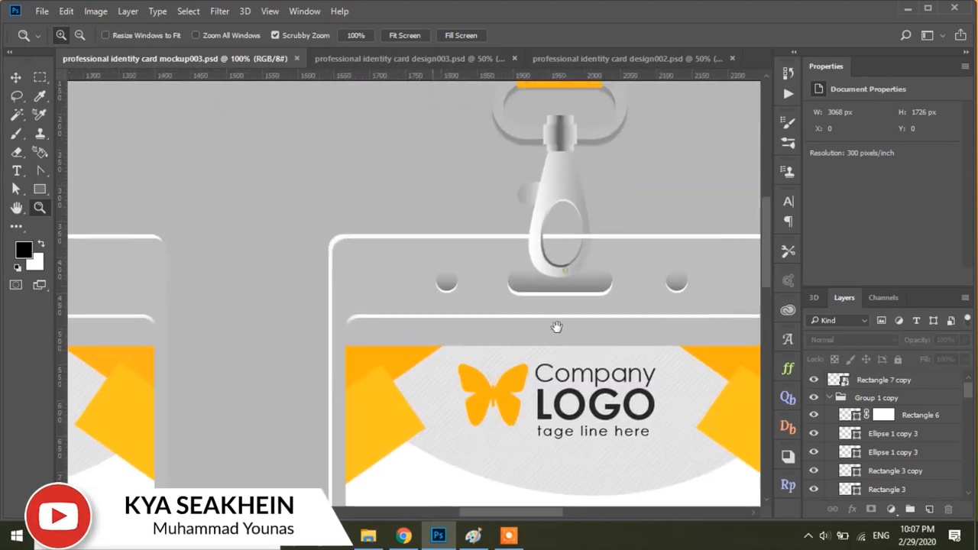
drag(577, 220, 620, 267)
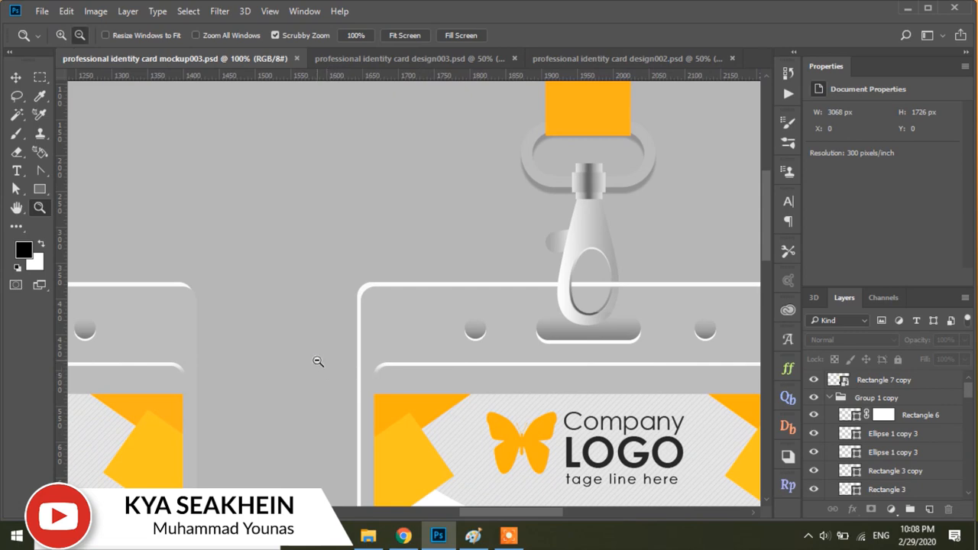
alt+click(337, 359)
drag(340, 444, 418, 261)
- Review the front of professional identity card design003.psd, then show Group 1 copy and hide Group 1 to view its back
click(432, 55)
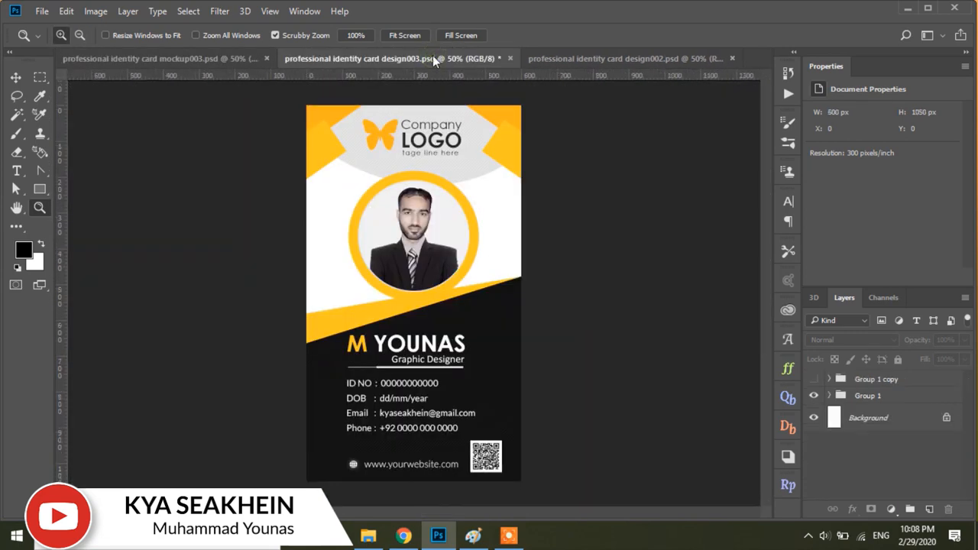
click(410, 360)
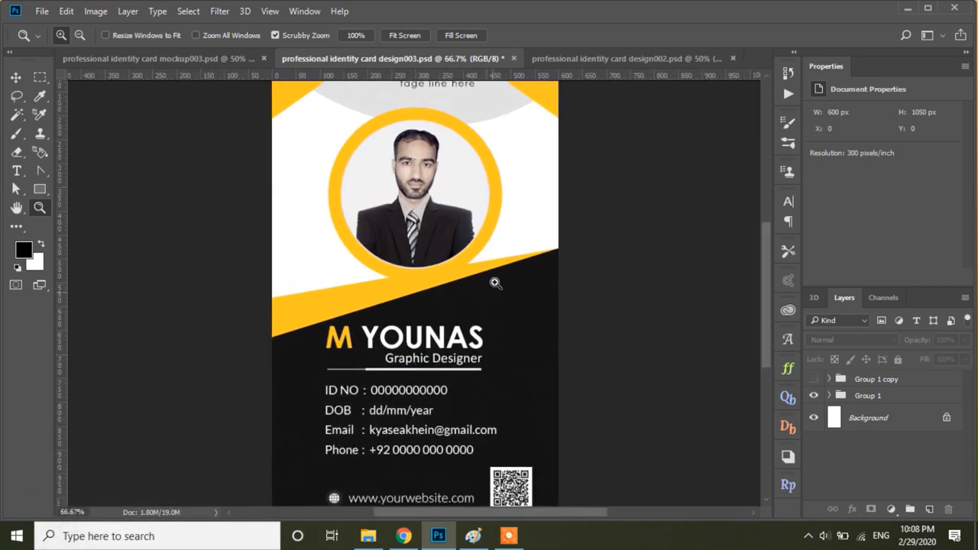
scroll(488, 336, up, 3)
drag(483, 335, 482, 309)
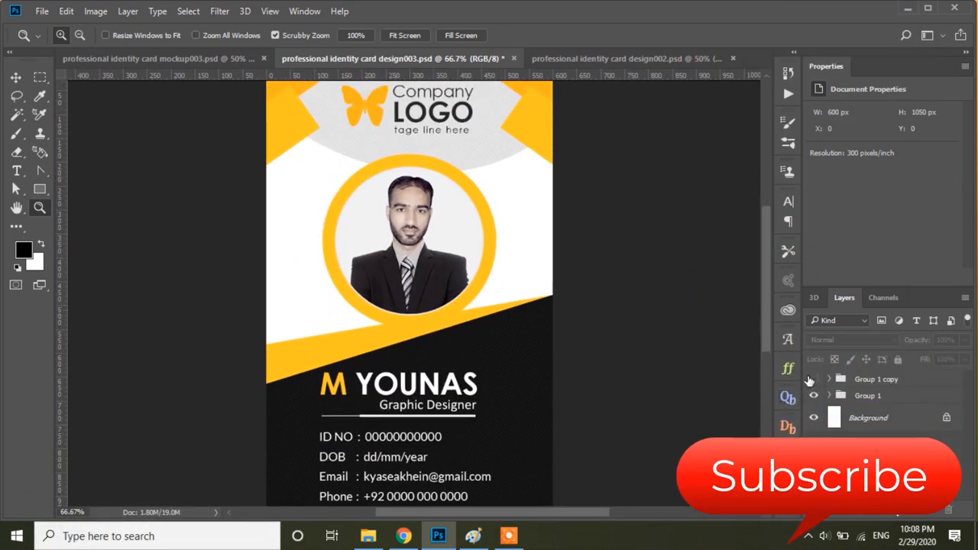
click(813, 379)
click(814, 395)
mouse_move(484, 276)
mouse_down()
mouse_move(492, 337)
mouse_move(494, 201)
mouse_move(491, 266)
mouse_up()
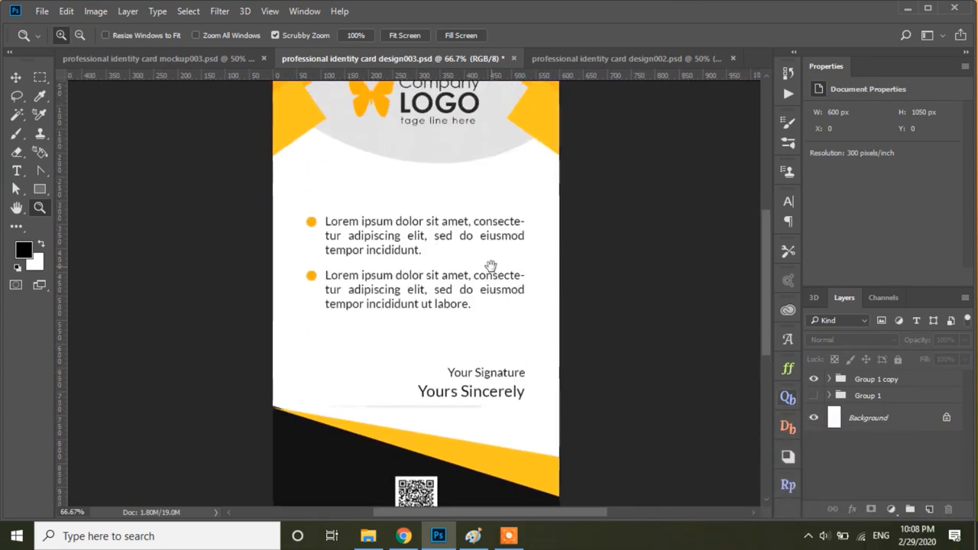
- Review both sides of professional identity card design002.psd by swapping the two groups' visibility, restore the front and return to the mockup
click(588, 58)
click(462, 303)
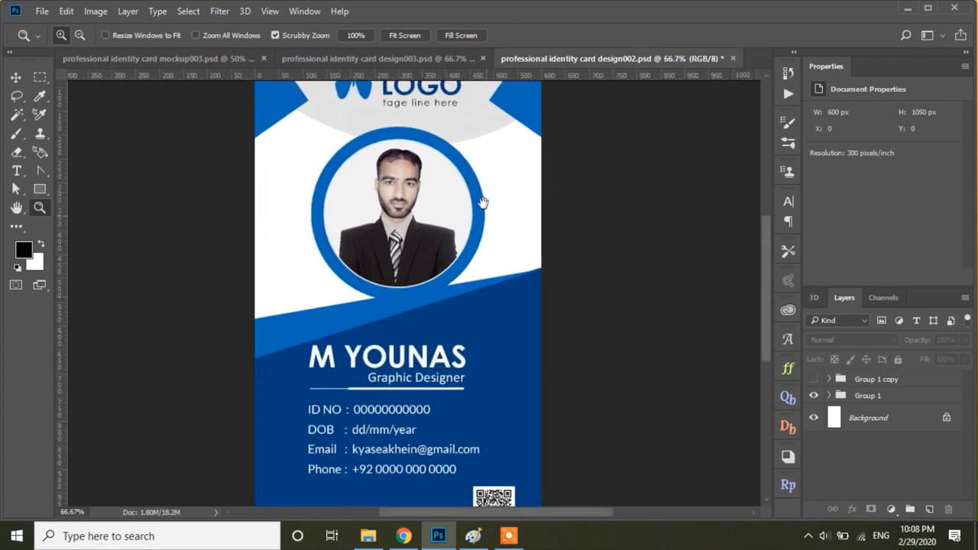
drag(482, 210, 486, 271)
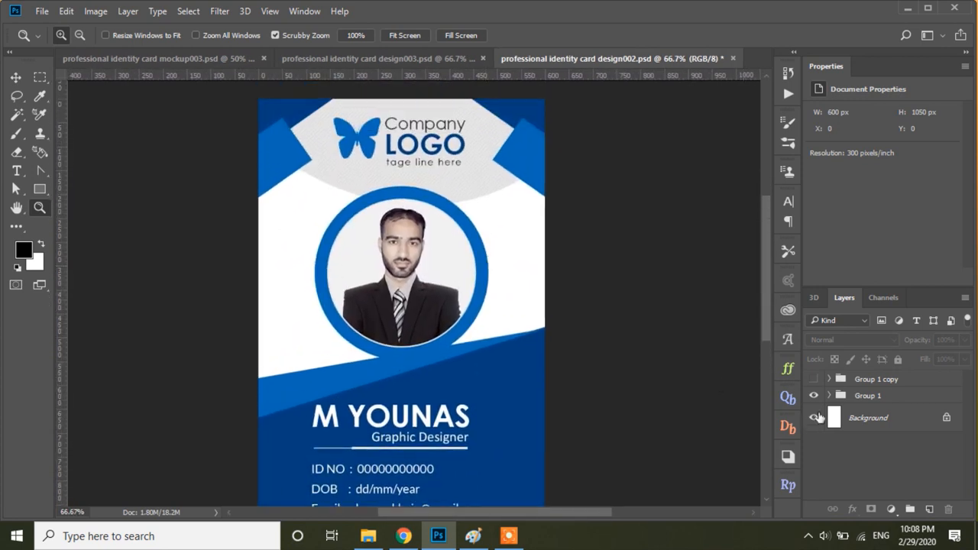
click(814, 379)
click(812, 396)
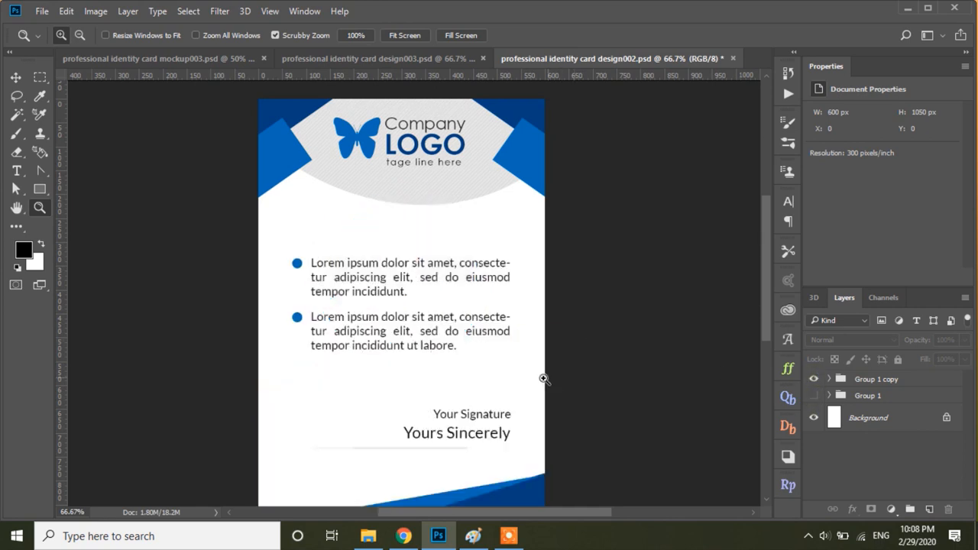
mouse_move(498, 360)
mouse_down()
mouse_move(499, 186)
mouse_move(499, 346)
mouse_up()
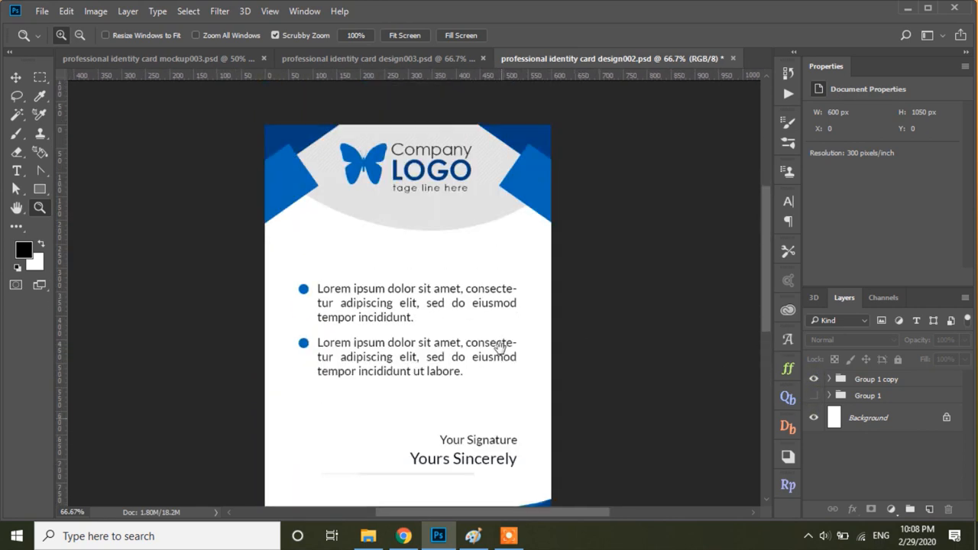
click(814, 396)
click(813, 379)
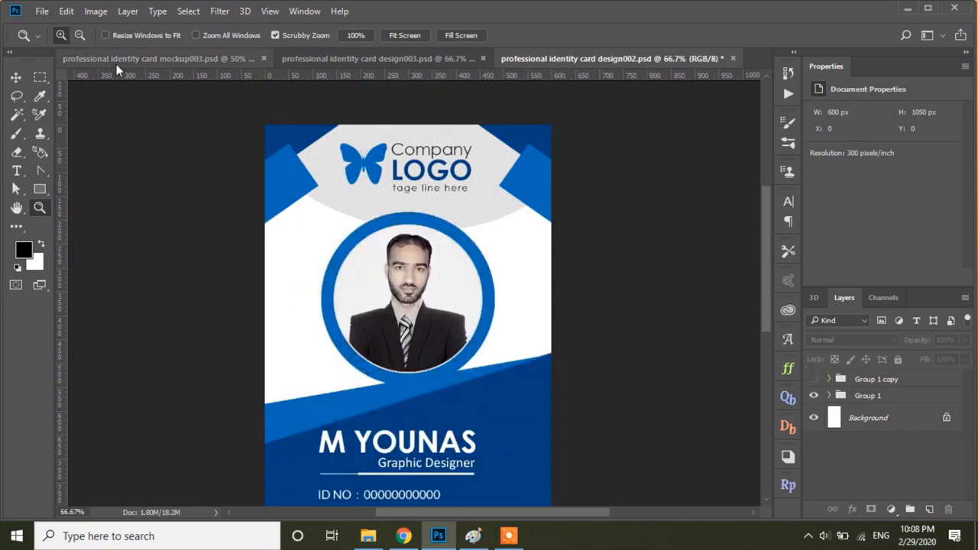
click(126, 60)
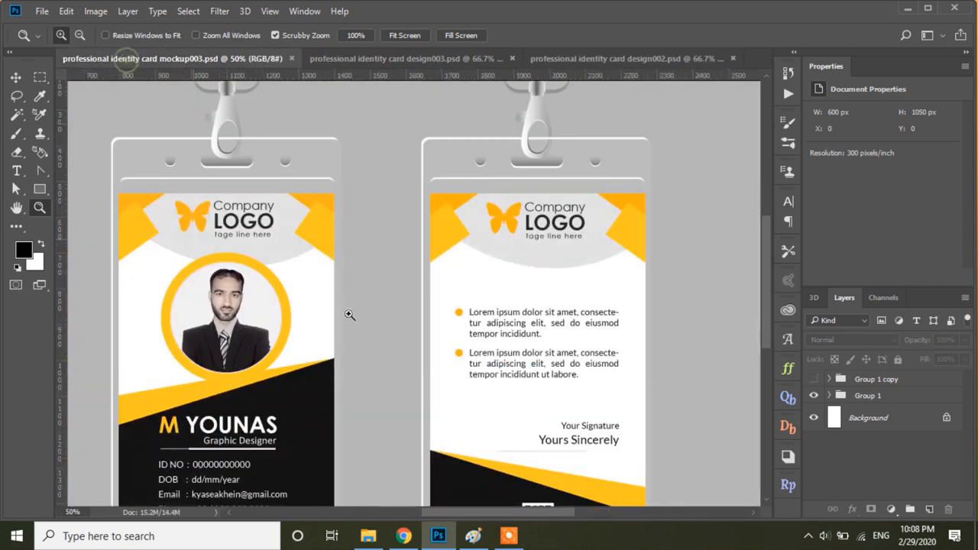
- Create a new portrait document 2 x 3.5 inches at 300 pixels/inch, in RGB Color with a white background
click(40, 12)
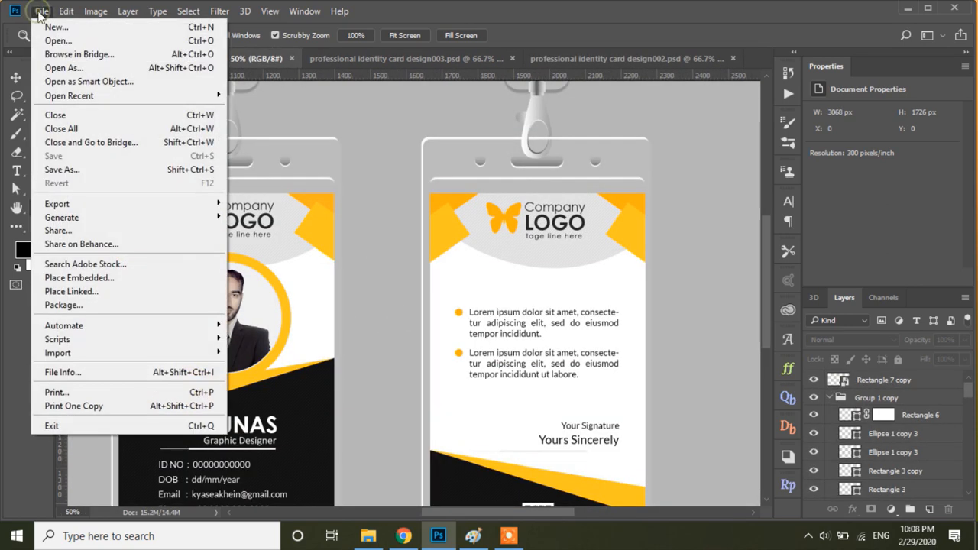
key(Escape)
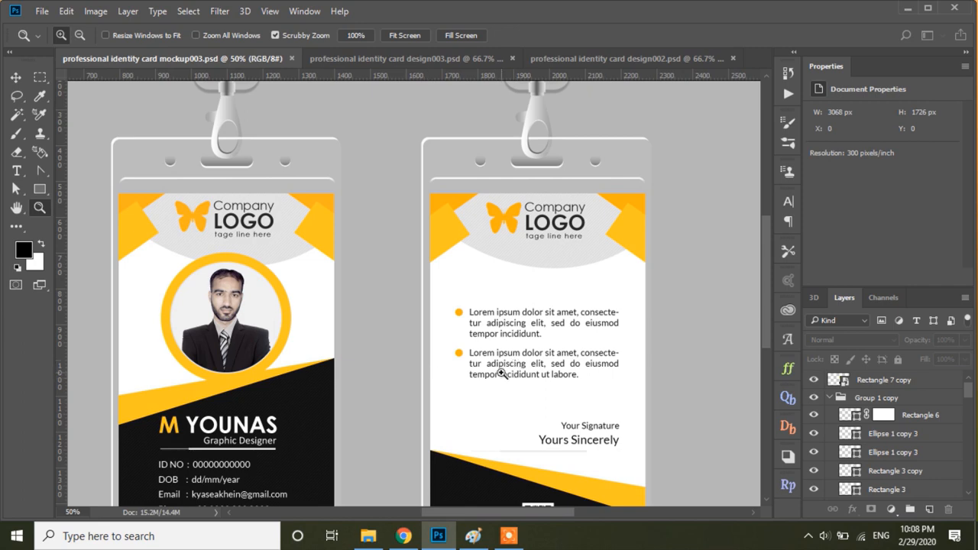
key(ctrl+n)
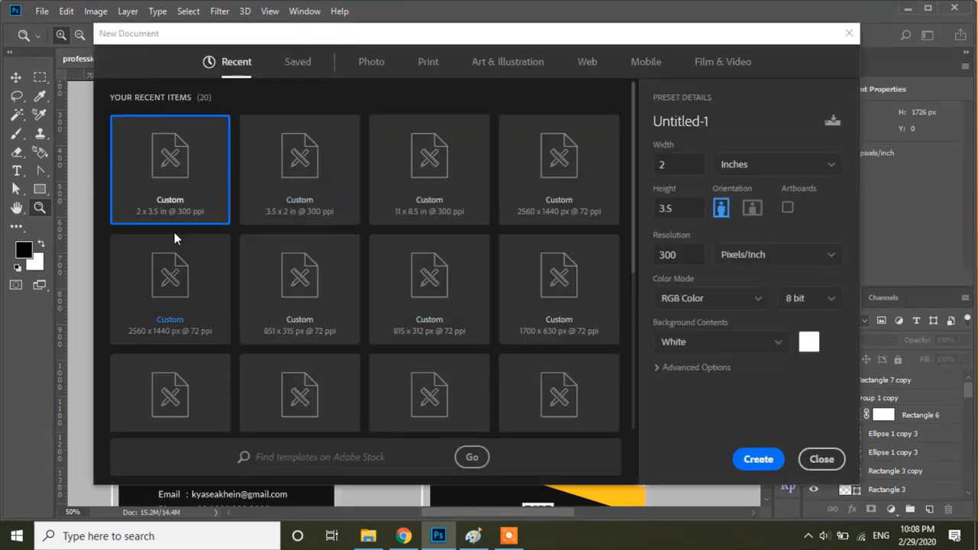
click(680, 207)
click(687, 256)
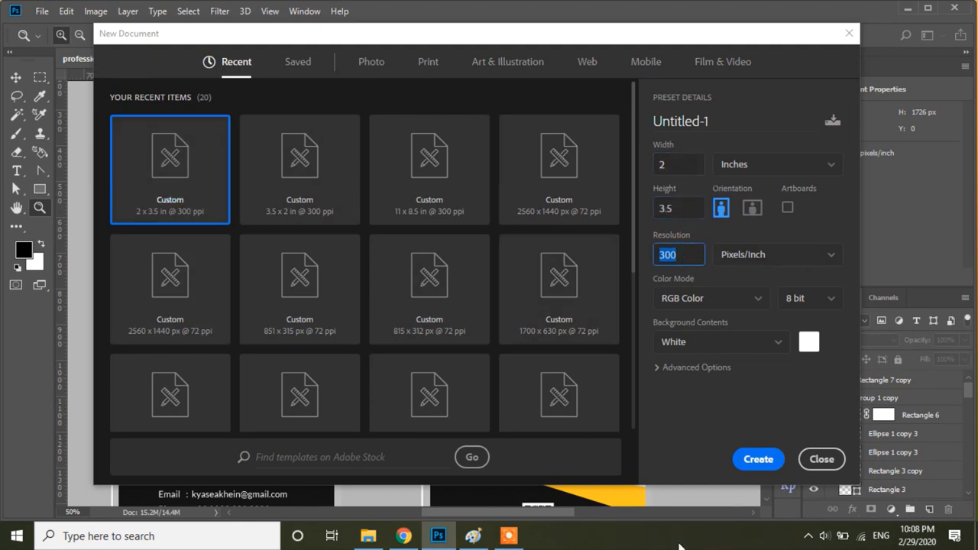
click(759, 459)
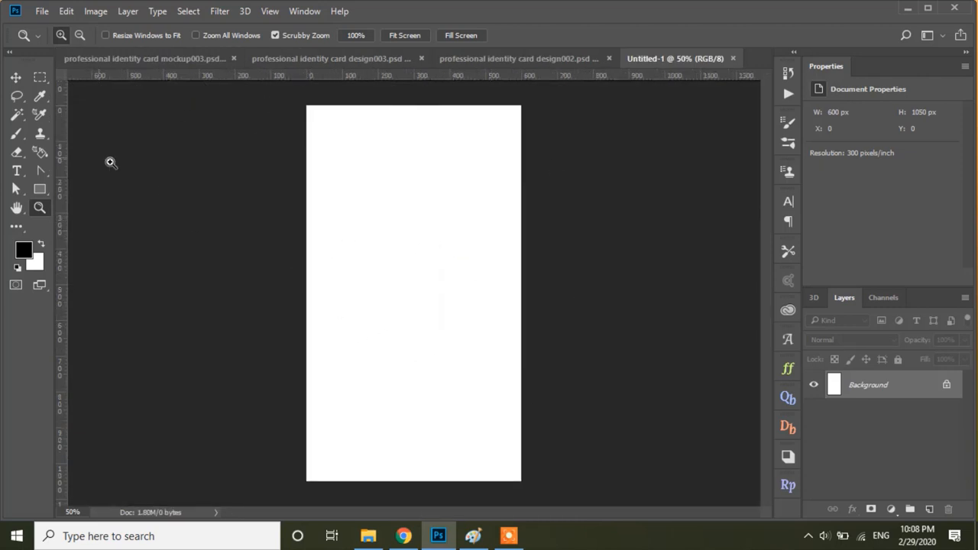
- Add a new guide layout with 3 columns and 3 rows to the blank canvas
click(269, 12)
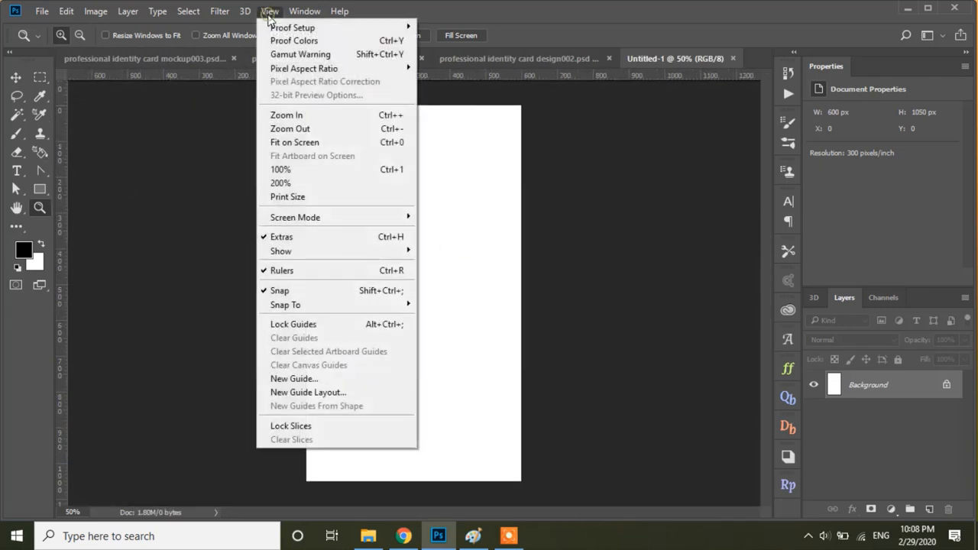
click(317, 392)
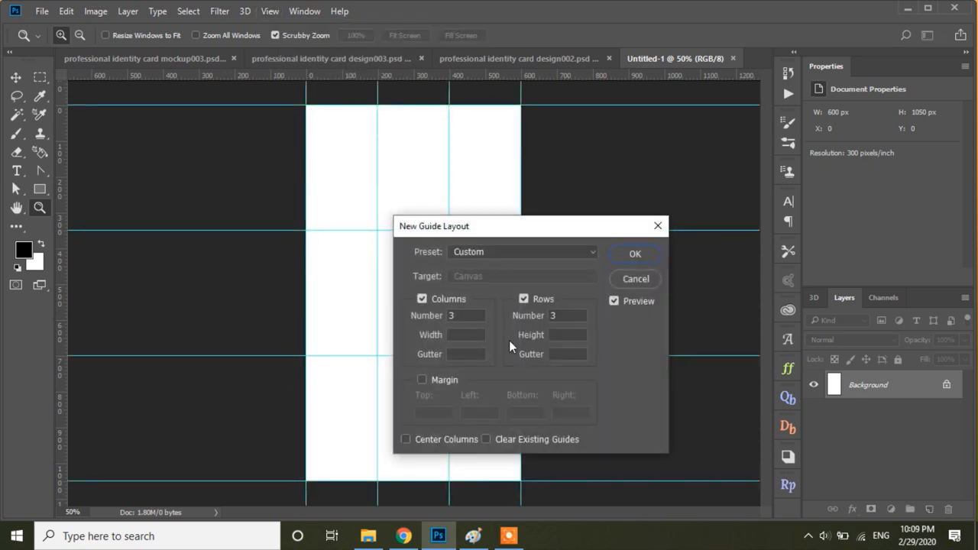
click(628, 254)
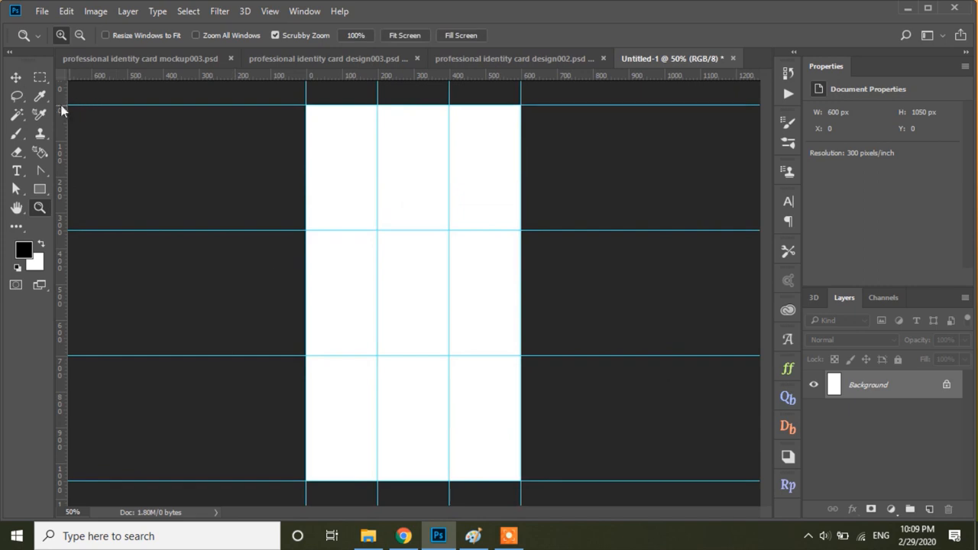
- Draw a rectangle of about 260 x 96 px near the canvas's upper-left corner and fill it with orange faaa2d
click(39, 189)
drag(322, 128, 417, 162)
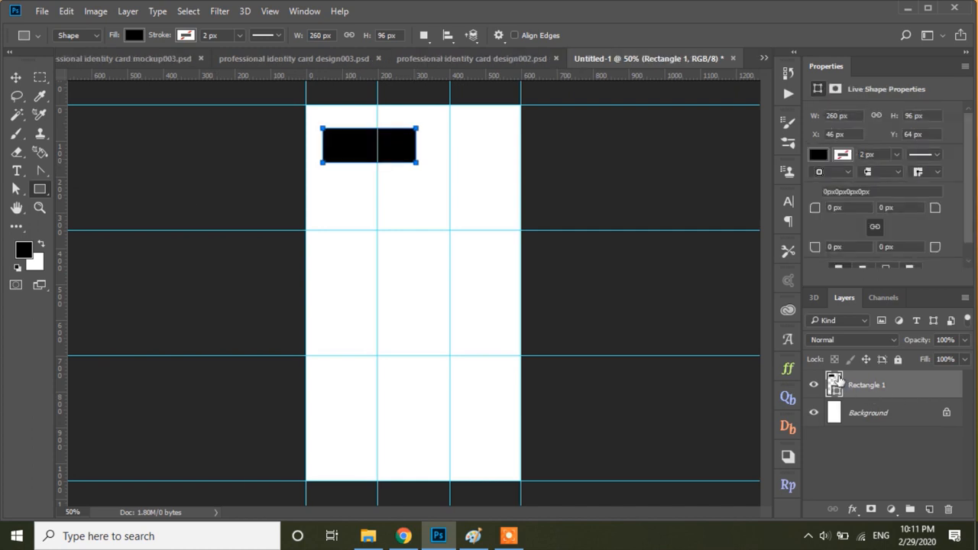
double_click(834, 385)
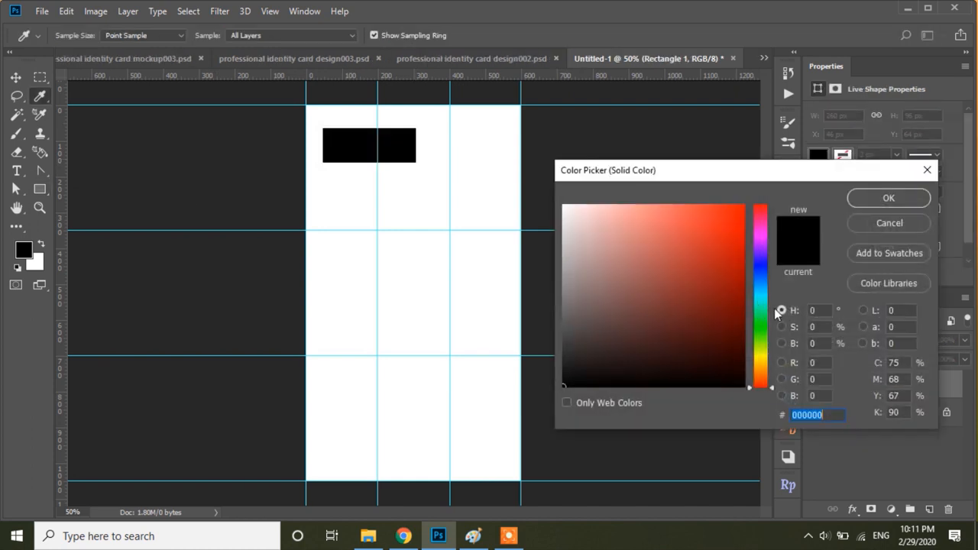
click(760, 357)
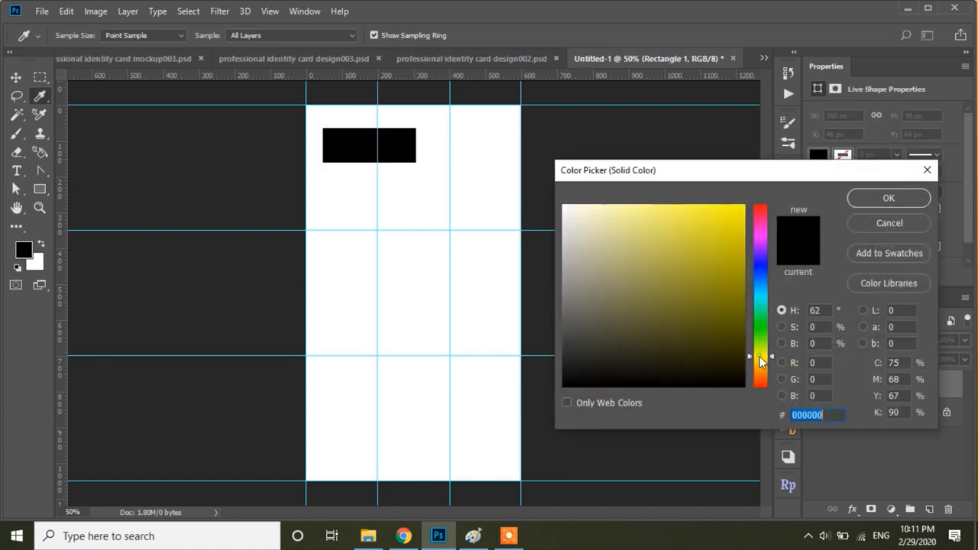
drag(759, 357, 760, 370)
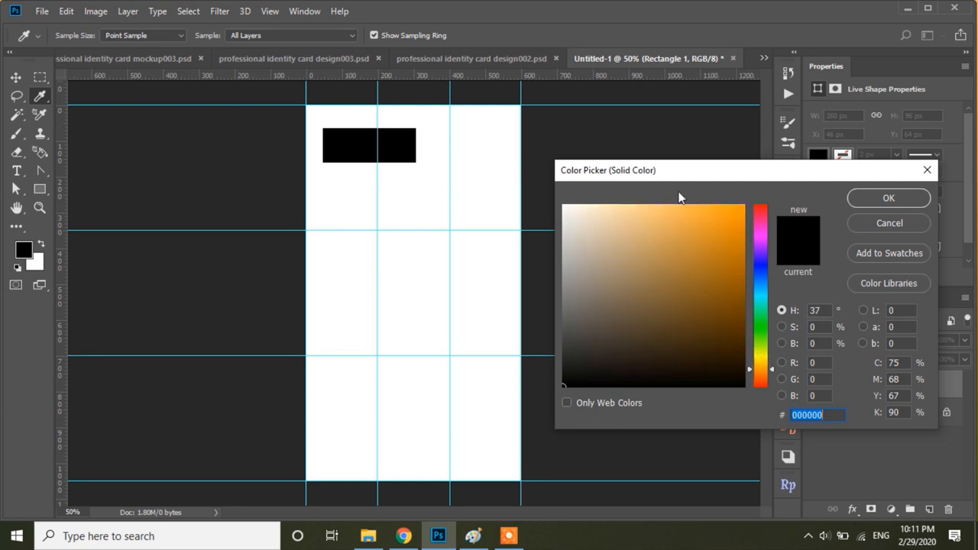
click(709, 205)
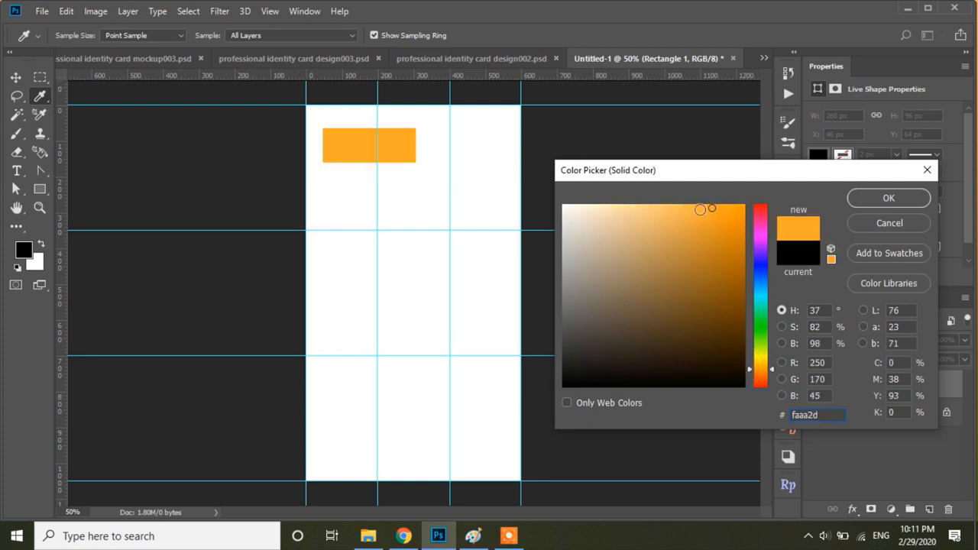
click(880, 197)
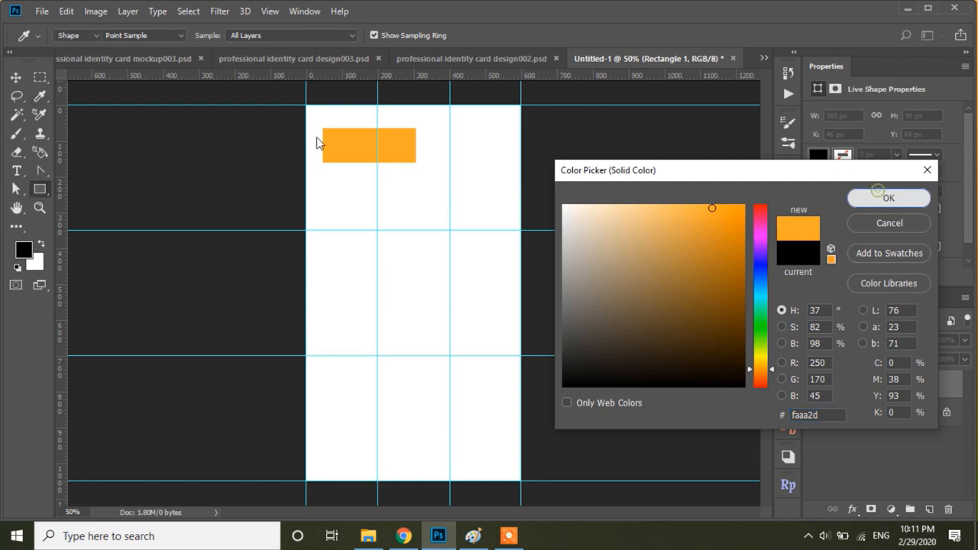
- Rotate the orange rectangle about -30° and place it across the canvas's upper-left corner so only a triangle remains on the card
click(14, 79)
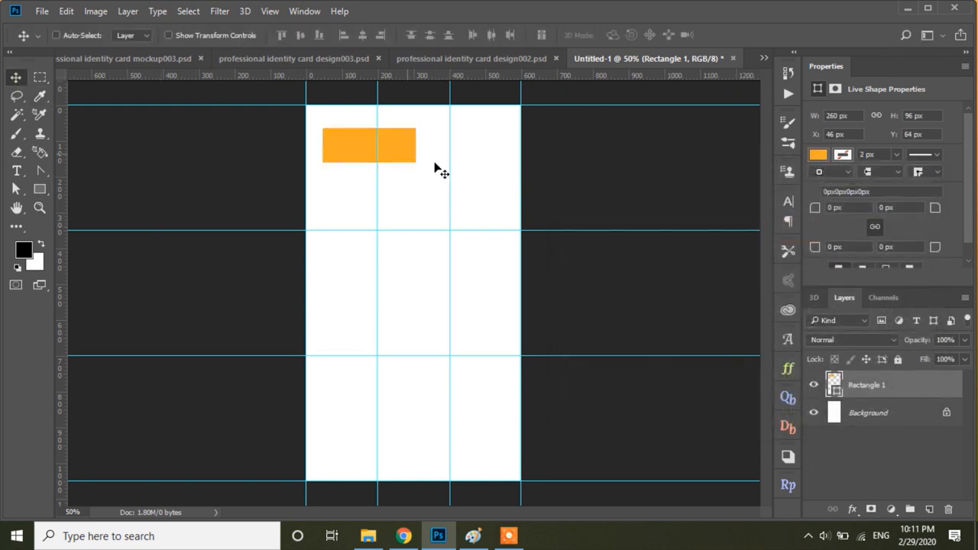
key(ctrl+t)
drag(424, 174, 347, 114)
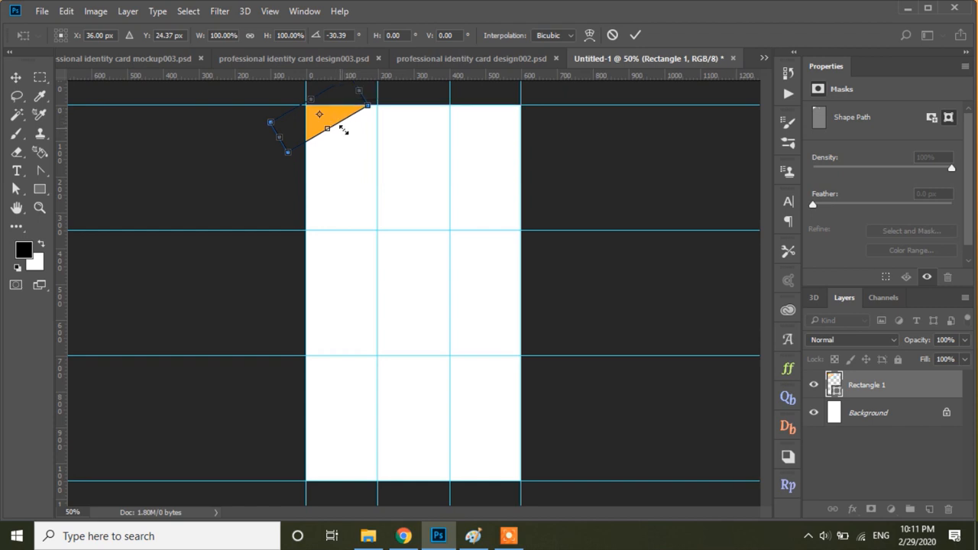
click(635, 34)
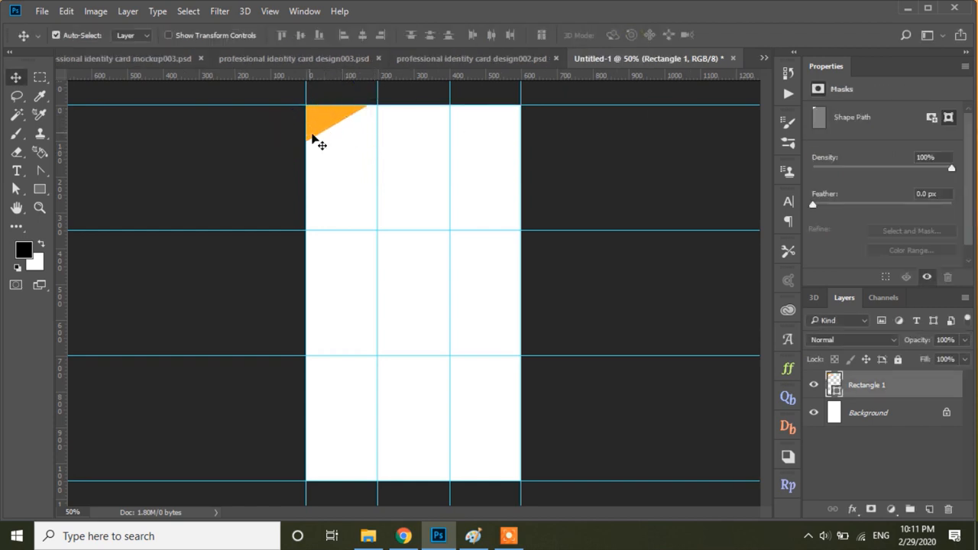
- Duplicate the orange rectangle layer and place the copy just below the orange triangle, overlapping it at the card's left edge
right_click(862, 386)
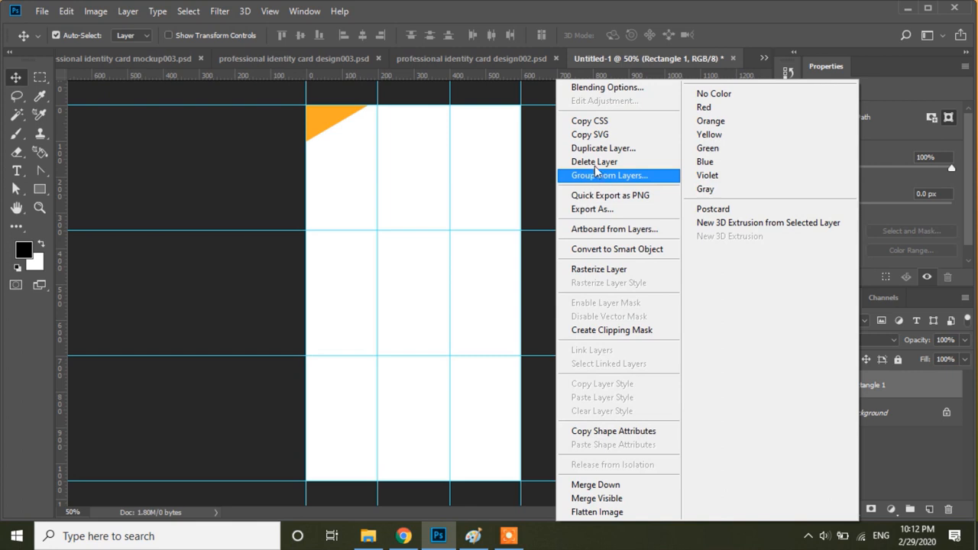
click(596, 148)
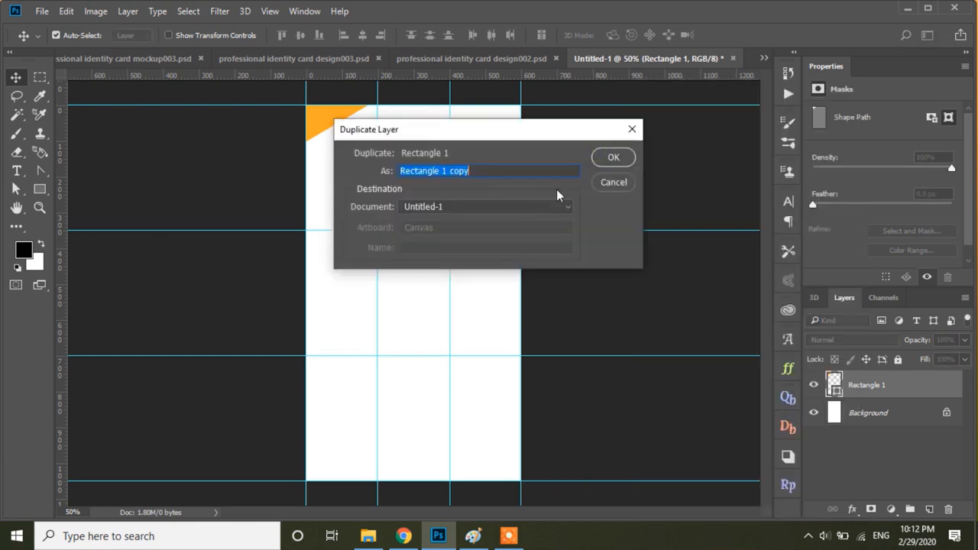
click(609, 157)
mouse_move(331, 124)
mouse_down()
mouse_move(309, 162)
mouse_move(335, 143)
mouse_up()
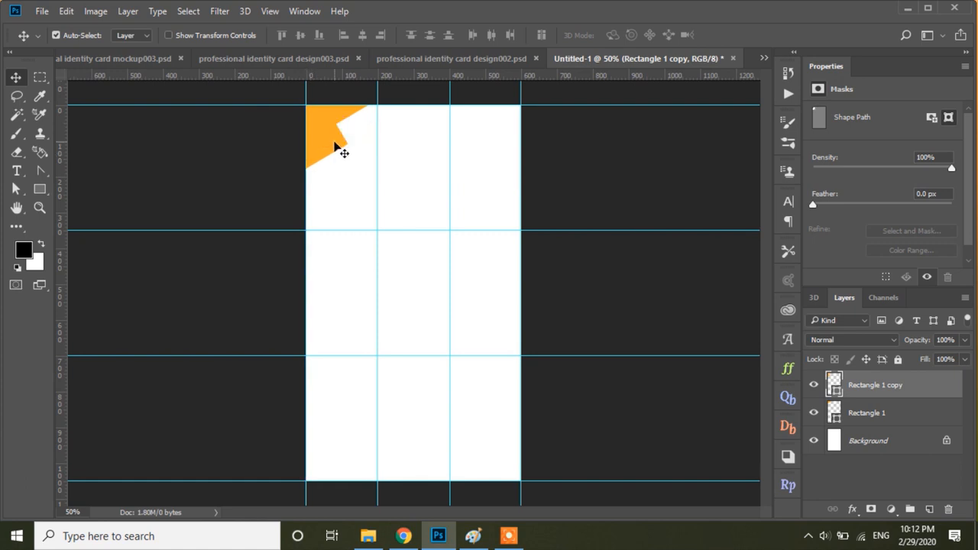
- Recolour the duplicated rectangle to yellow ffca28 by setting its magenta to 21%
double_click(833, 382)
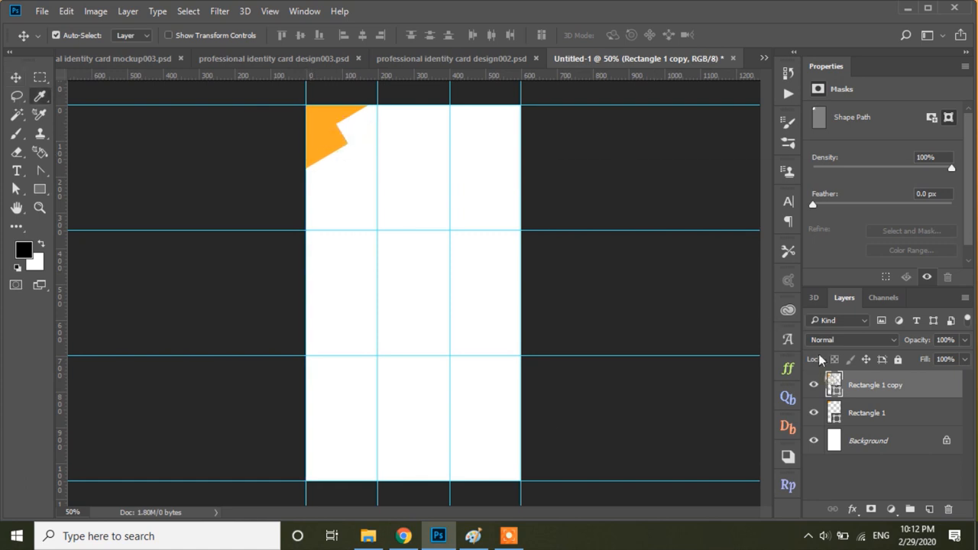
click(906, 379)
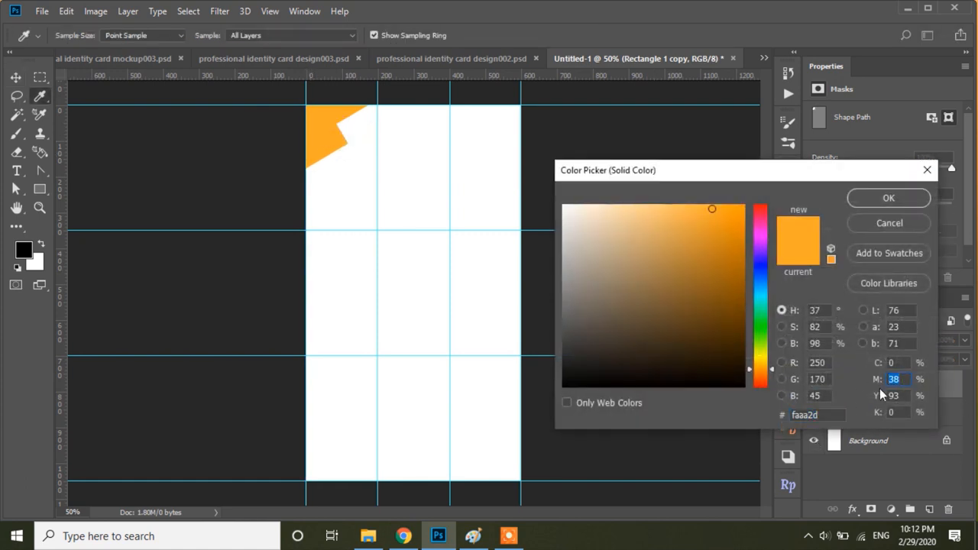
text(21)
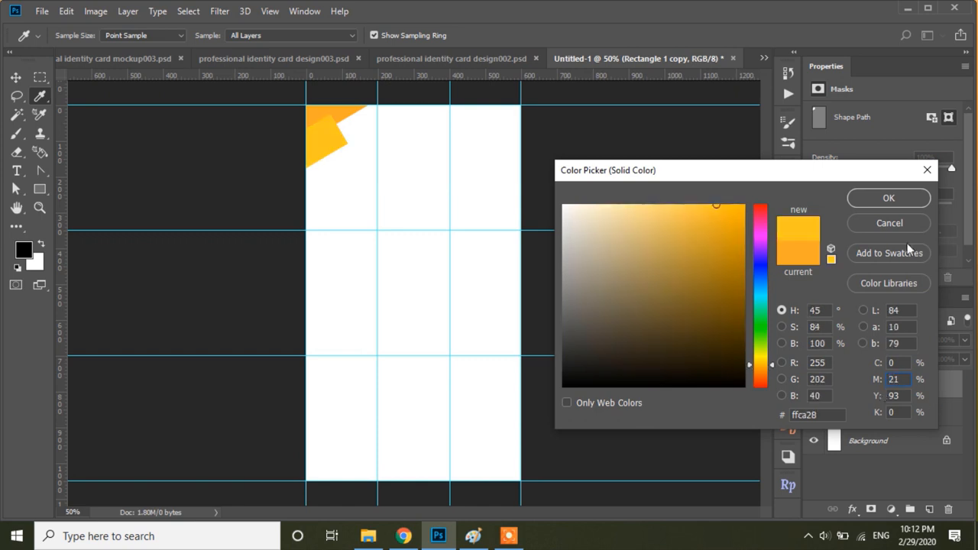
click(870, 202)
click(574, 183)
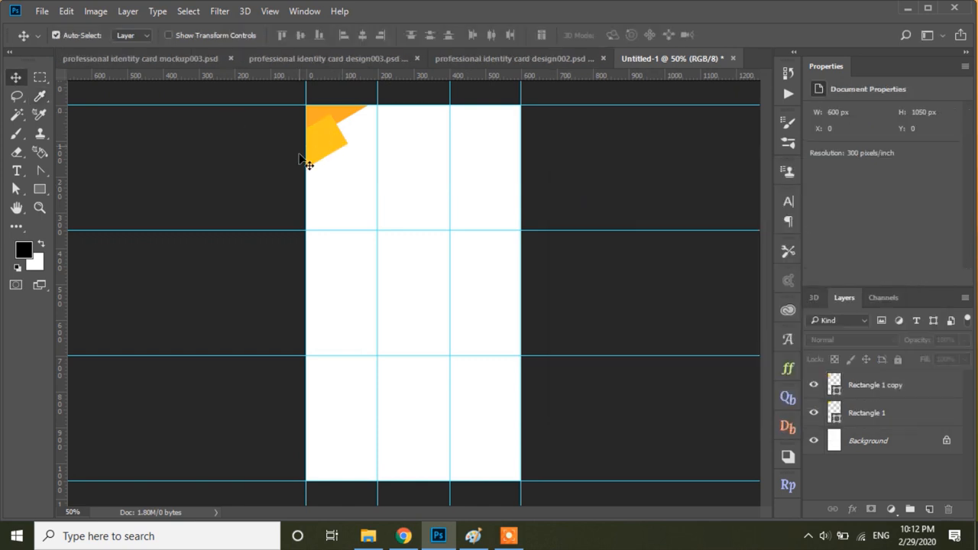
- Duplicate the orange and yellow rectangles together and move the copies to the card's upper-right corner
click(329, 148)
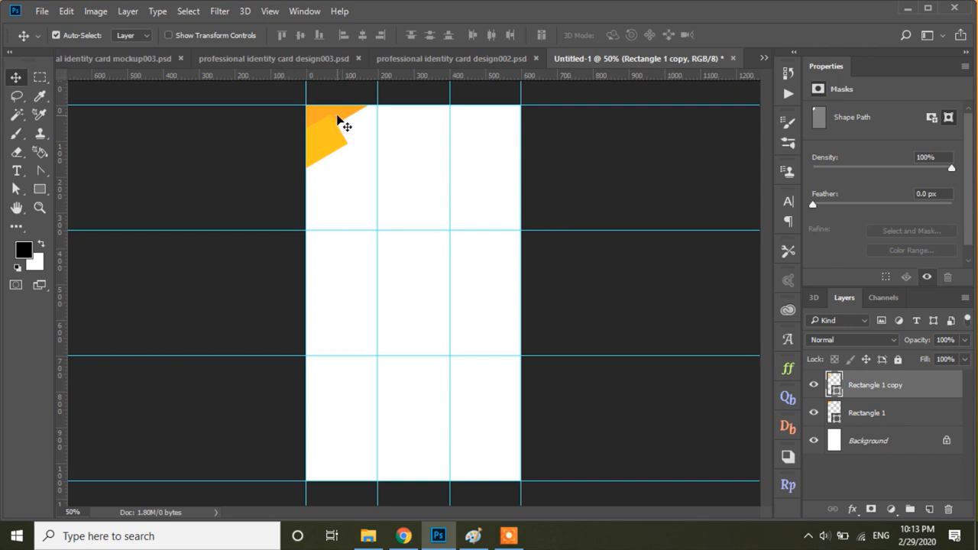
shift+click(348, 126)
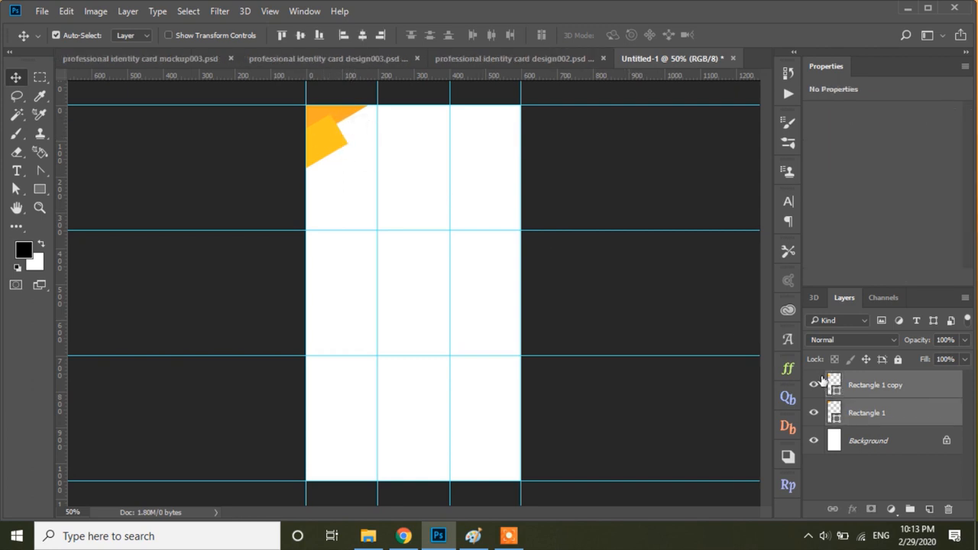
right_click(876, 394)
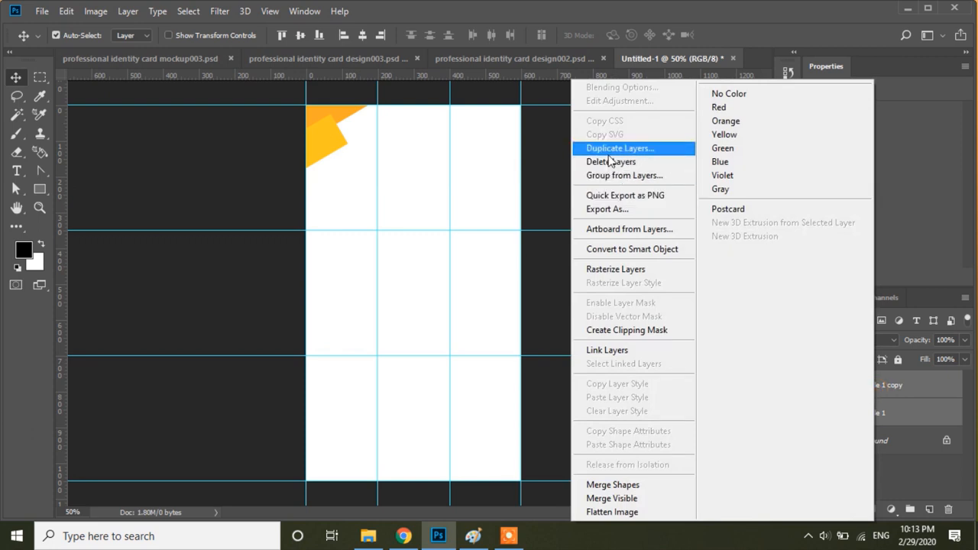
click(612, 149)
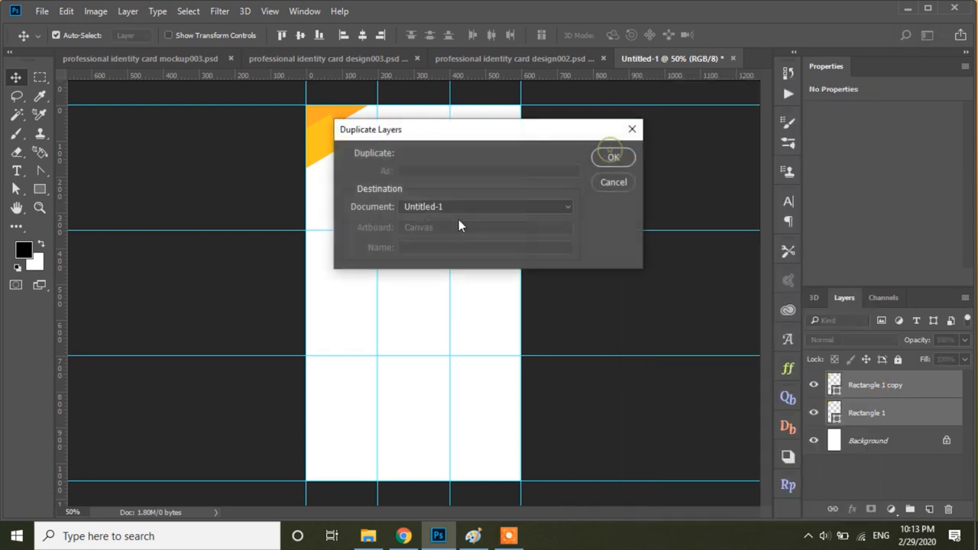
click(611, 158)
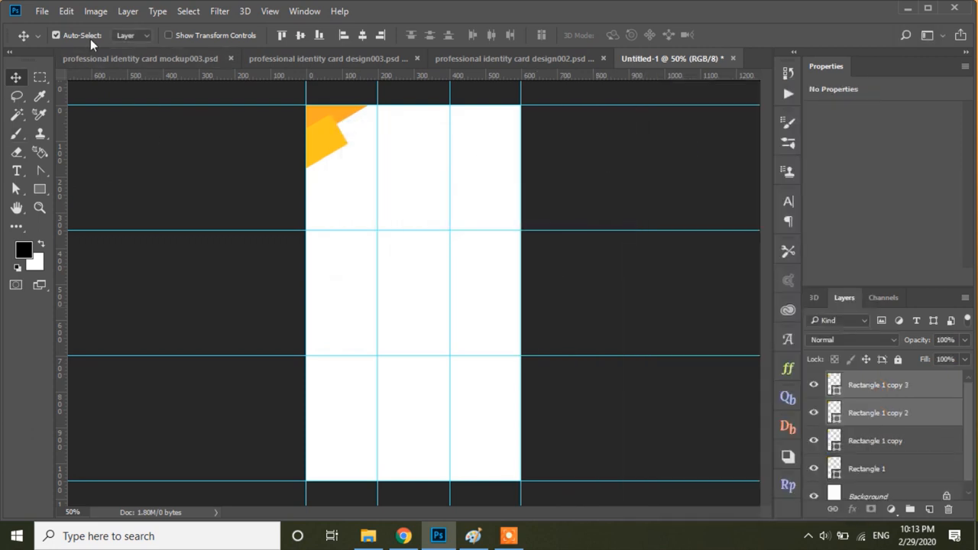
key(ctrl)
key(ctrl+t)
drag(338, 147, 516, 144)
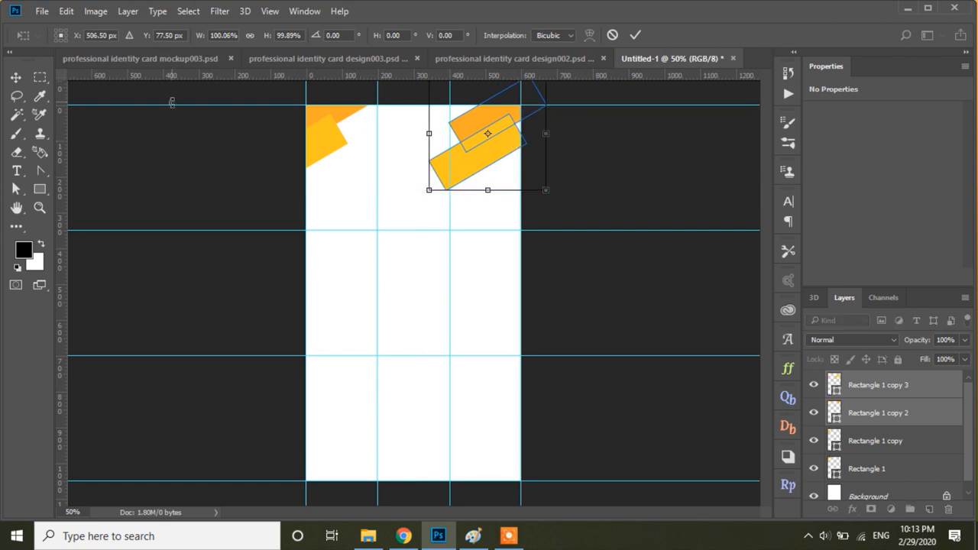
- Flip the copied rectangles horizontally and shift them 94 px right so they mirror the left corner at the card's right edge
click(66, 11)
mouse_move(145, 313)
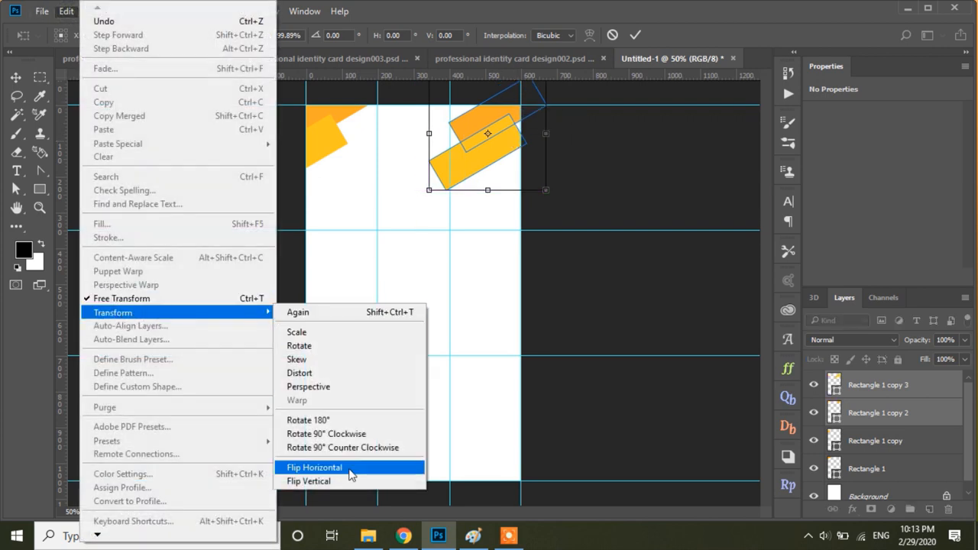
click(325, 470)
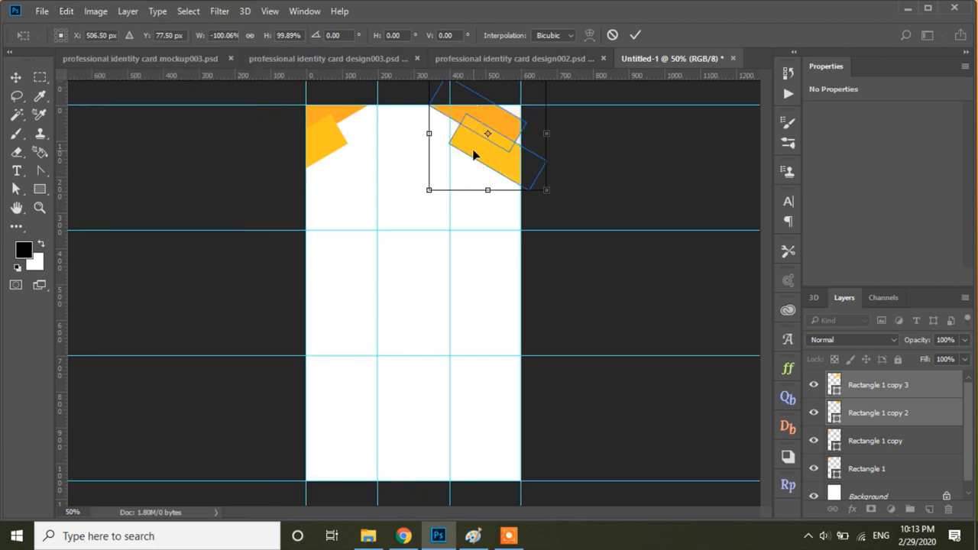
drag(479, 155, 516, 159)
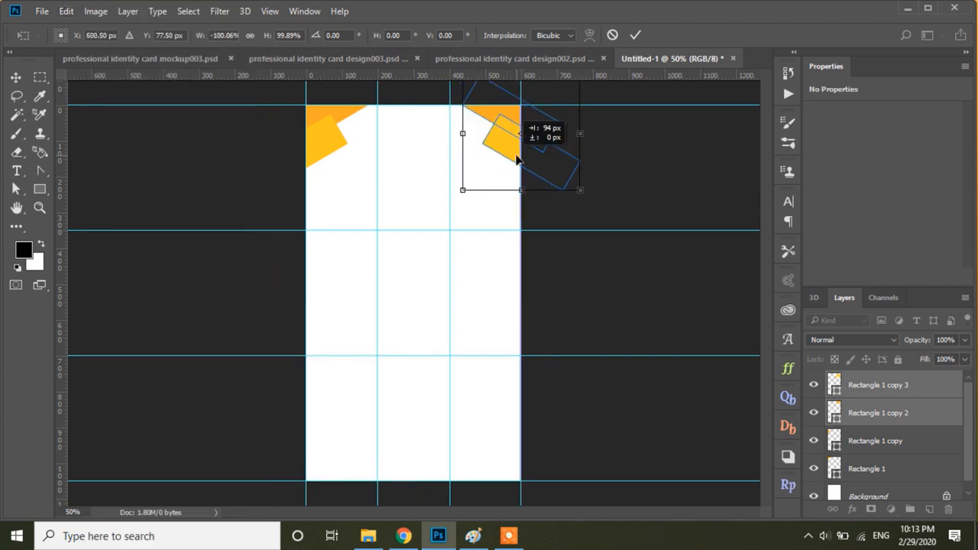
drag(517, 159, 517, 158)
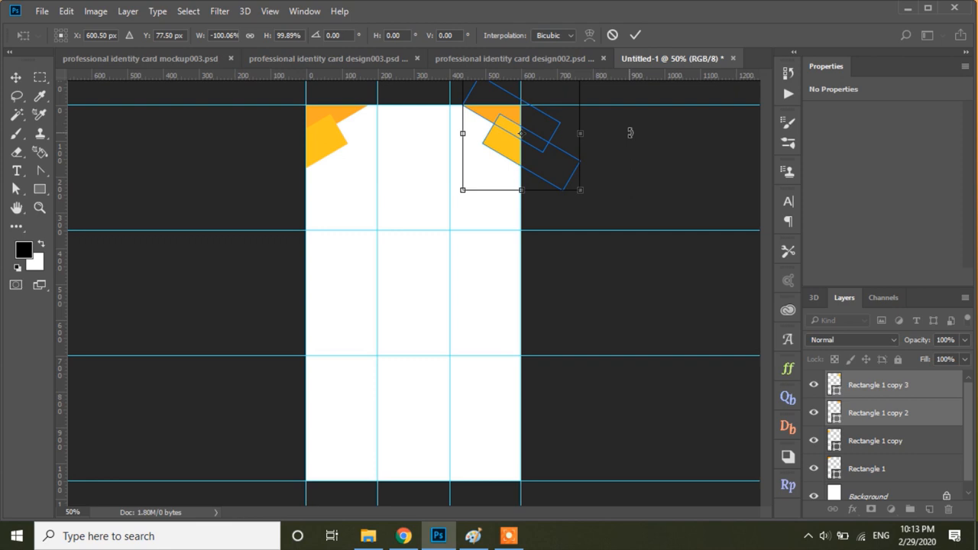
click(637, 38)
- Align the bottom edges of the two yellow rectangles, and likewise those of the two orange rectangles
click(484, 157)
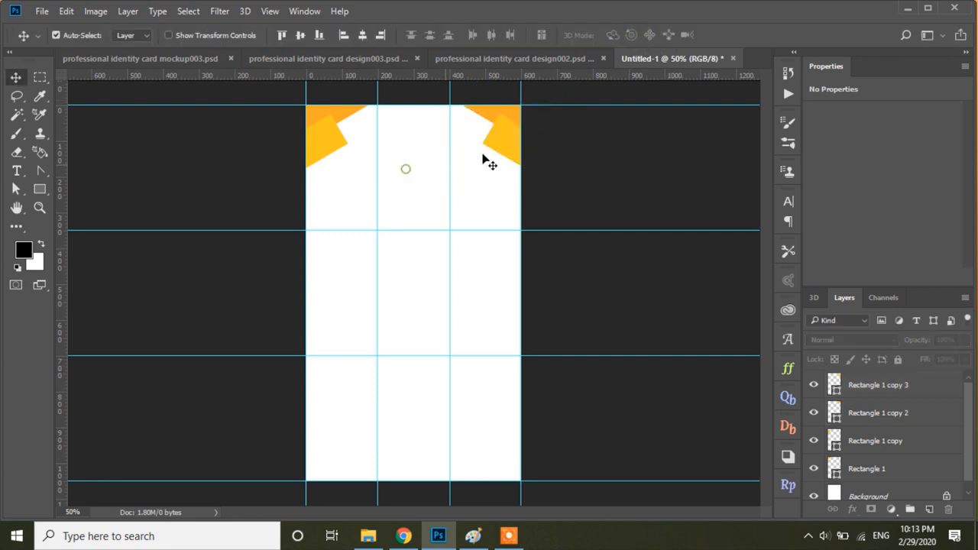
shift+click(321, 155)
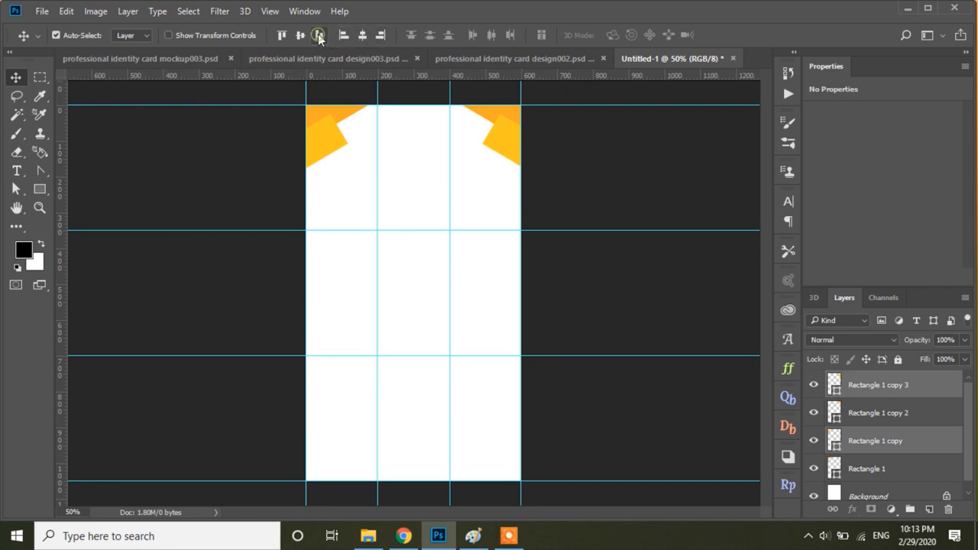
click(382, 153)
click(357, 115)
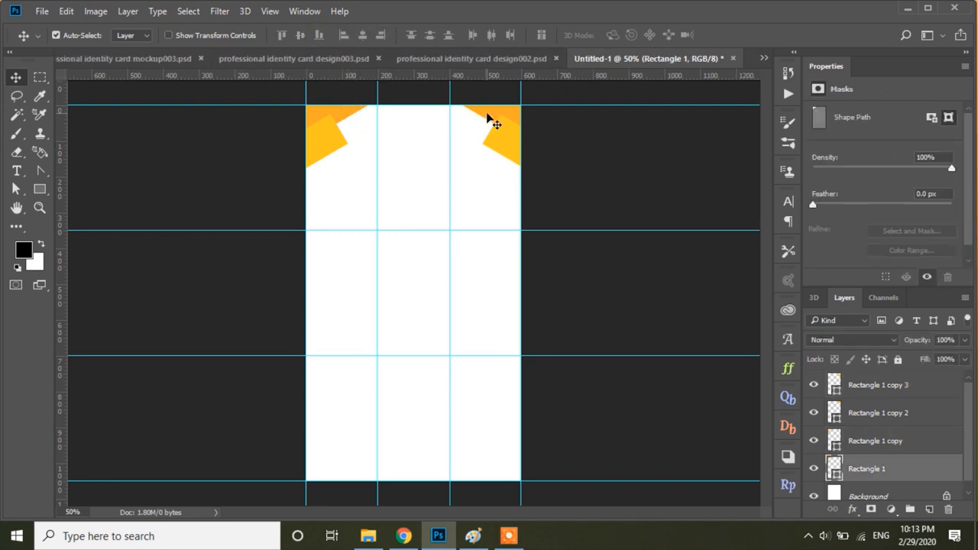
shift+click(491, 122)
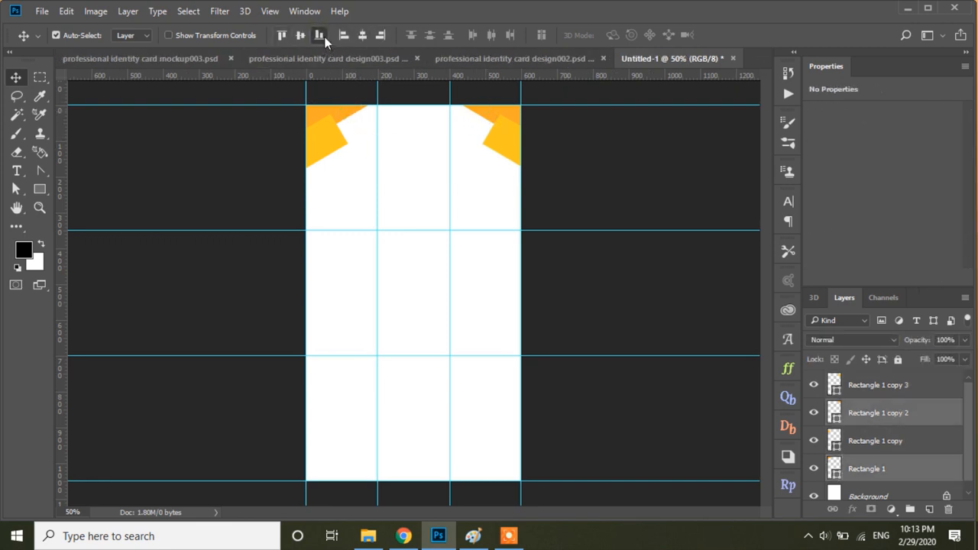
click(463, 144)
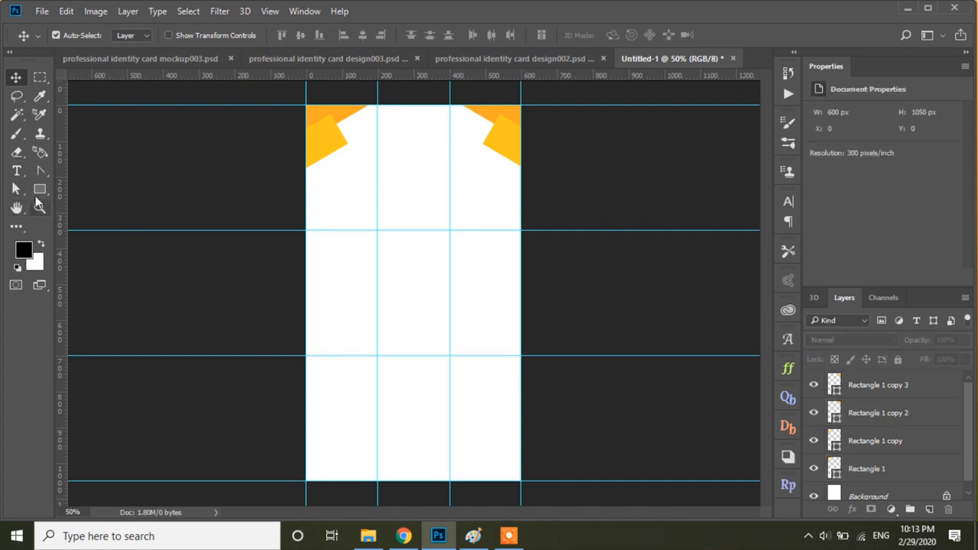
- Draw a butterfly custom shape about 76 px wide near the top of the card, at the left of the middle column
click(38, 190)
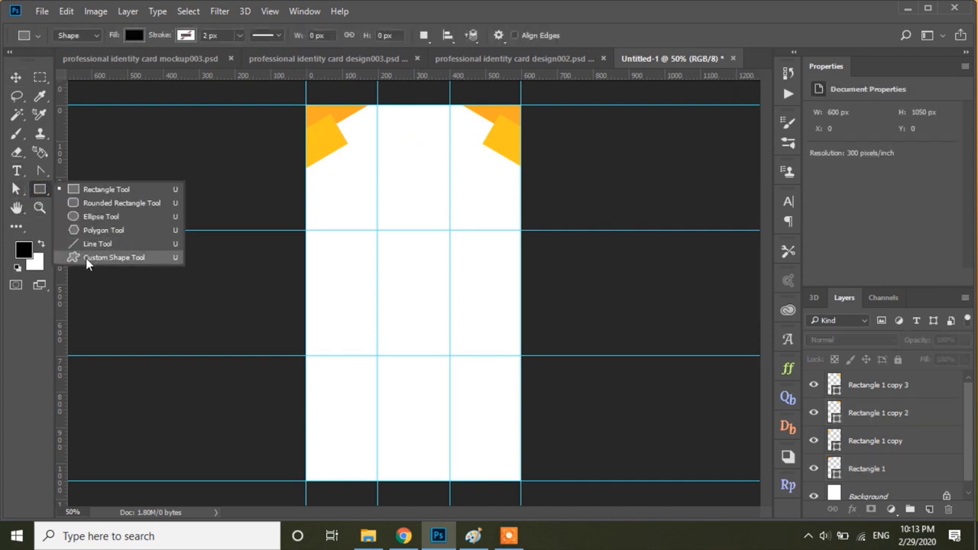
click(85, 257)
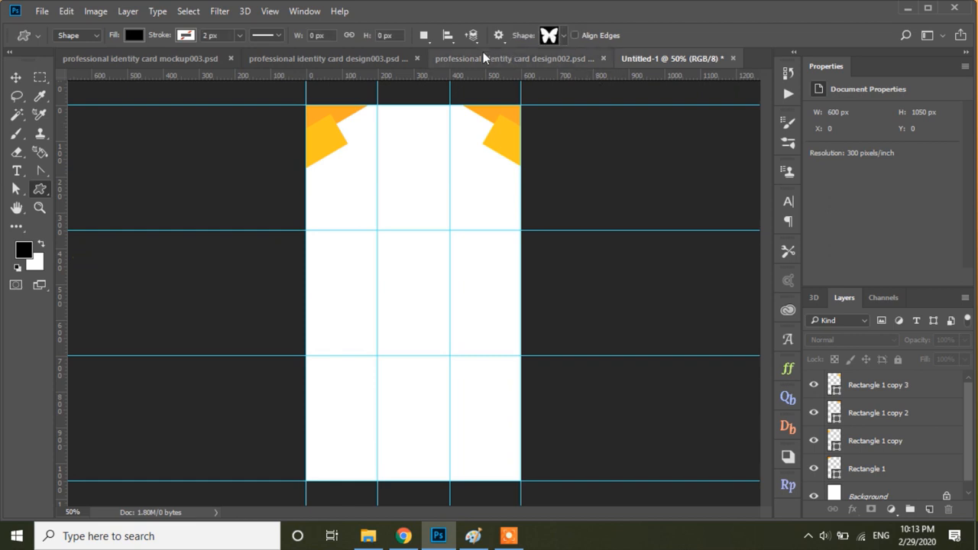
click(559, 38)
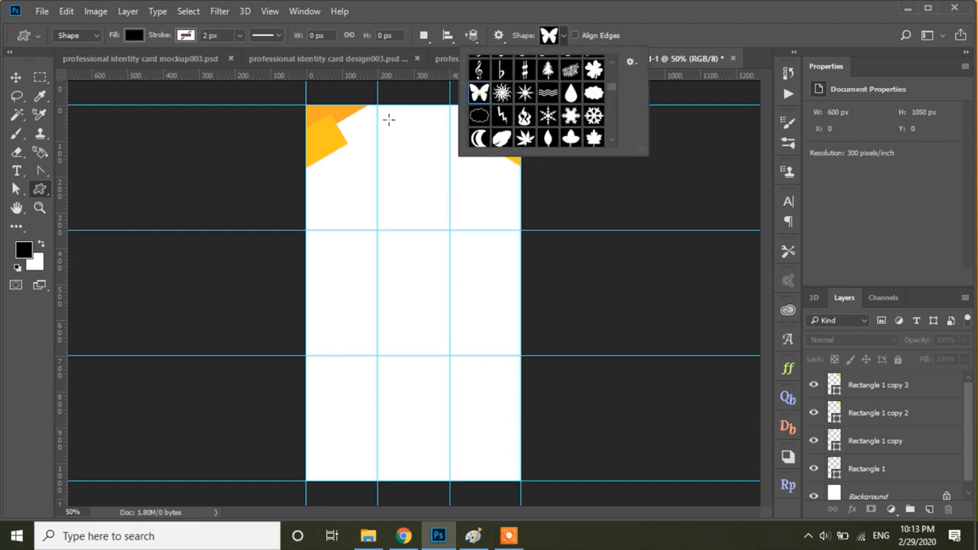
mouse_move(383, 117)
mouse_down()
mouse_move(401, 142)
mouse_move(378, 128)
mouse_move(401, 130)
mouse_move(390, 134)
mouse_up()
key(v)
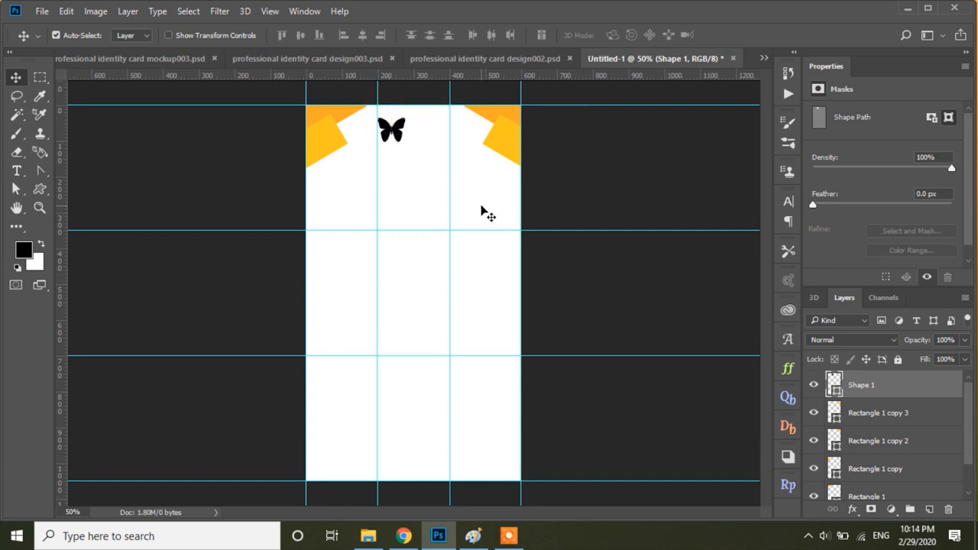
- Recolour the butterfly with the orange sampled from the card's upper-left corner shape
double_click(833, 381)
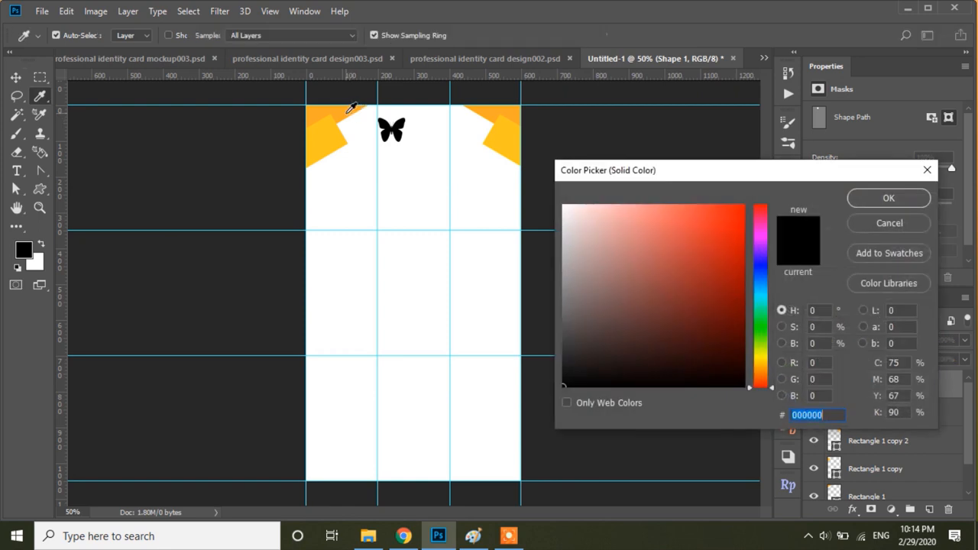
click(350, 105)
click(886, 199)
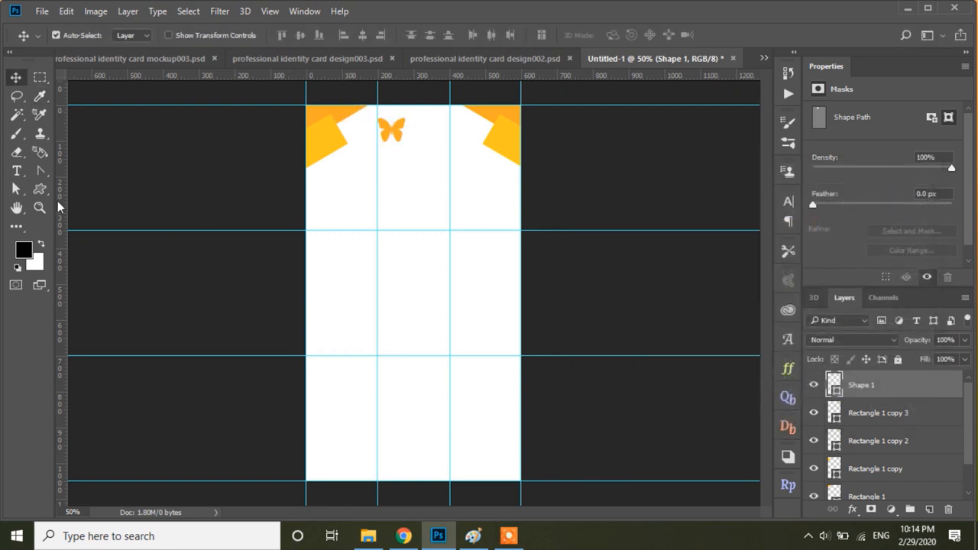
- Add a two-line white text to the right of the butterfly in Lato Light 7.5 pt
click(39, 207)
click(439, 151)
click(415, 125)
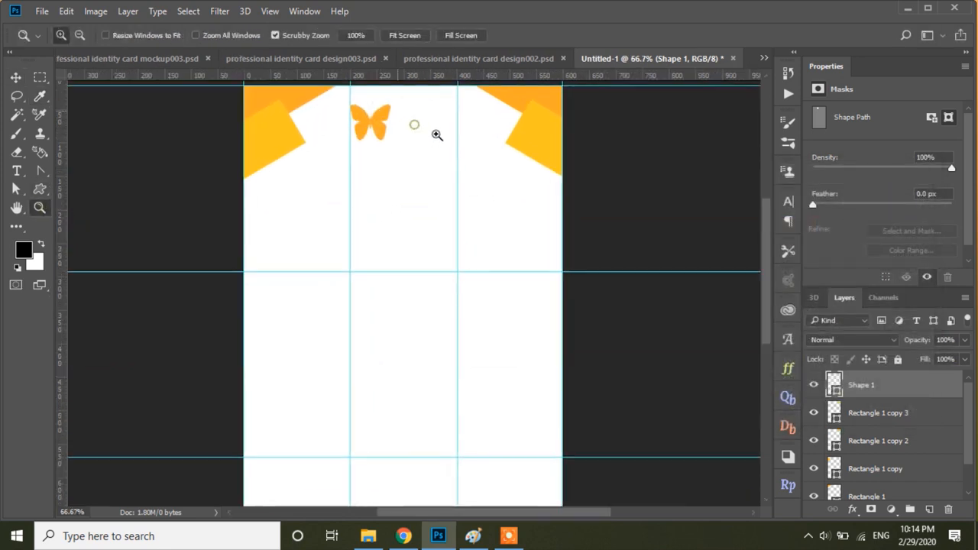
click(436, 126)
click(371, 133)
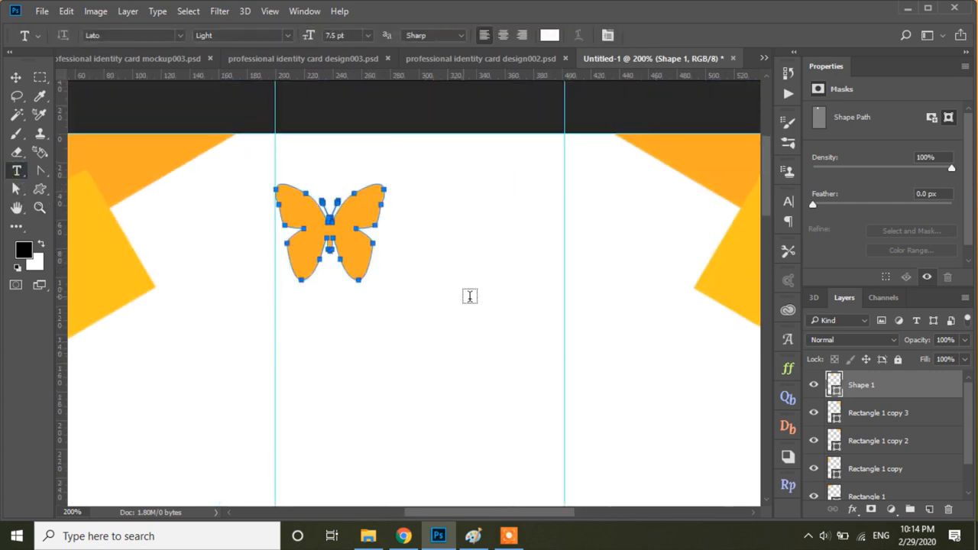
key(Return)
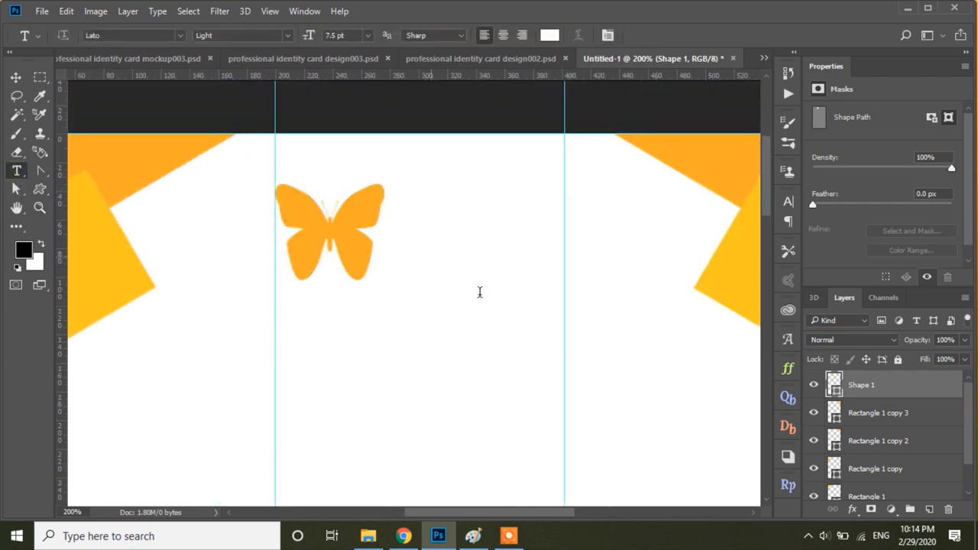
click(431, 256)
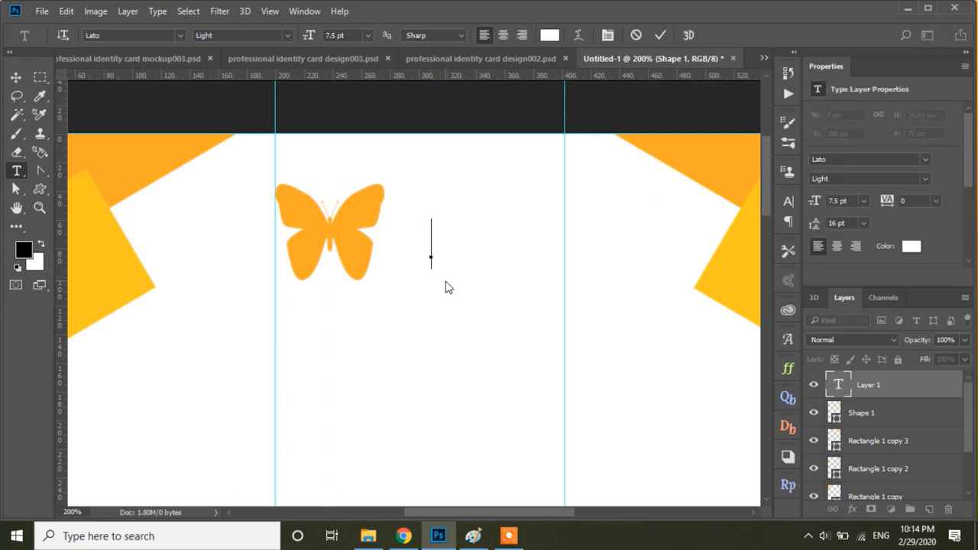
text(Butt)
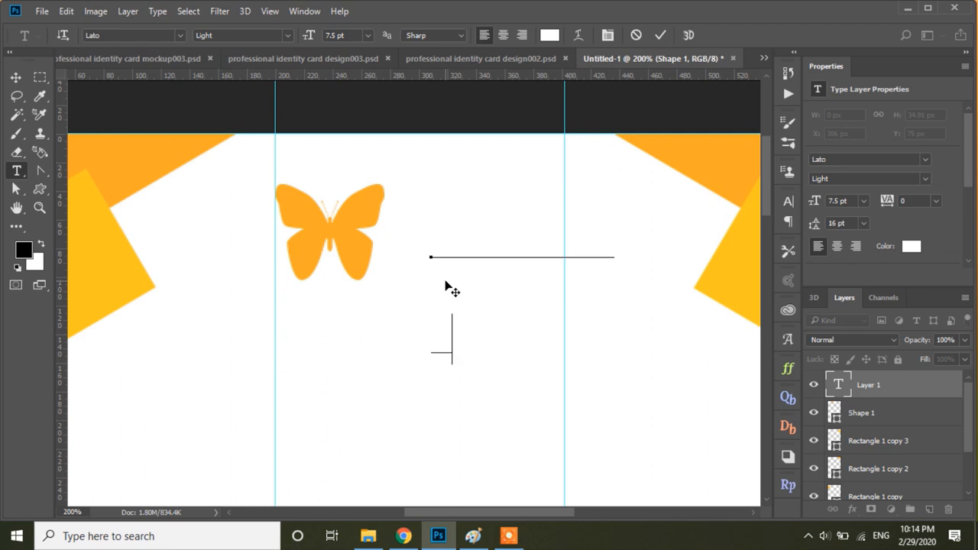
text(me)
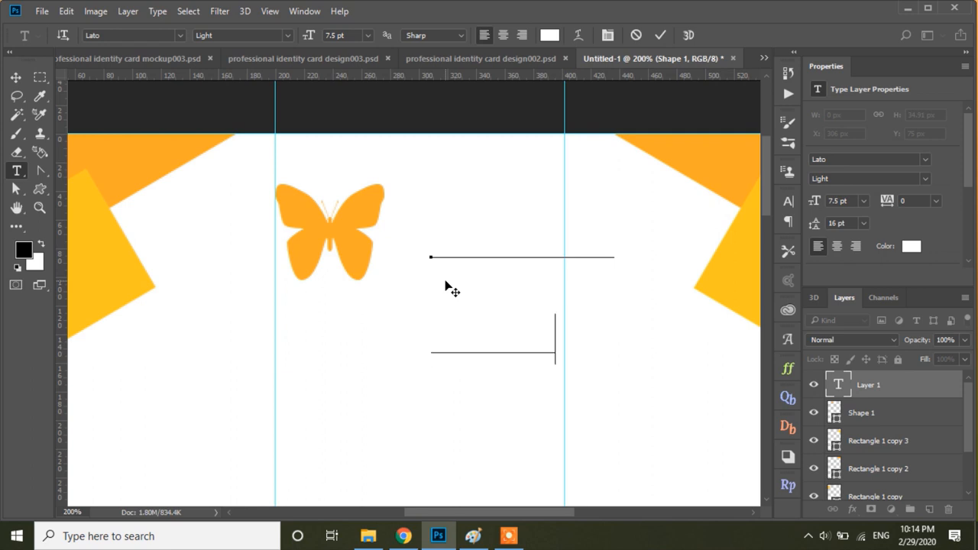
click(15, 78)
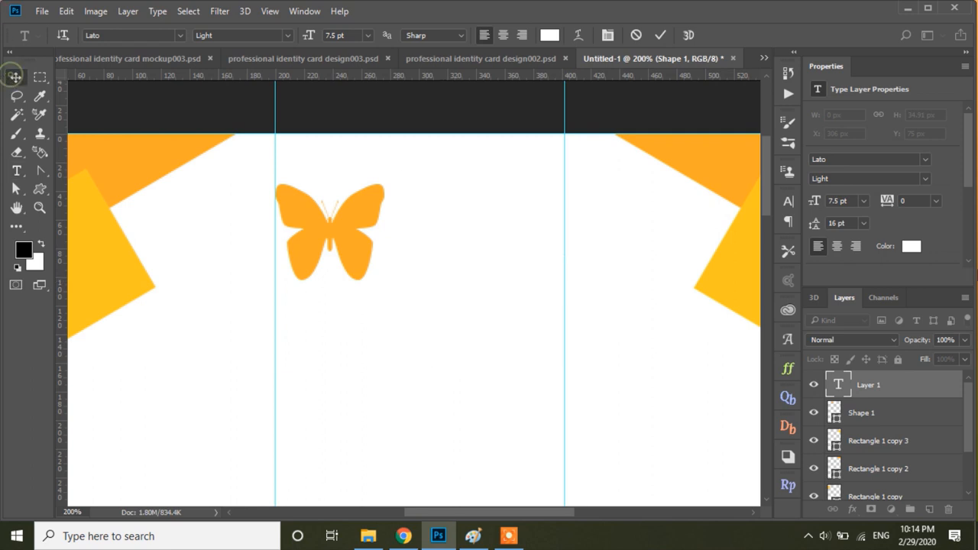
- Change the company text's colour to dark grey #282828
click(913, 246)
click(345, 98)
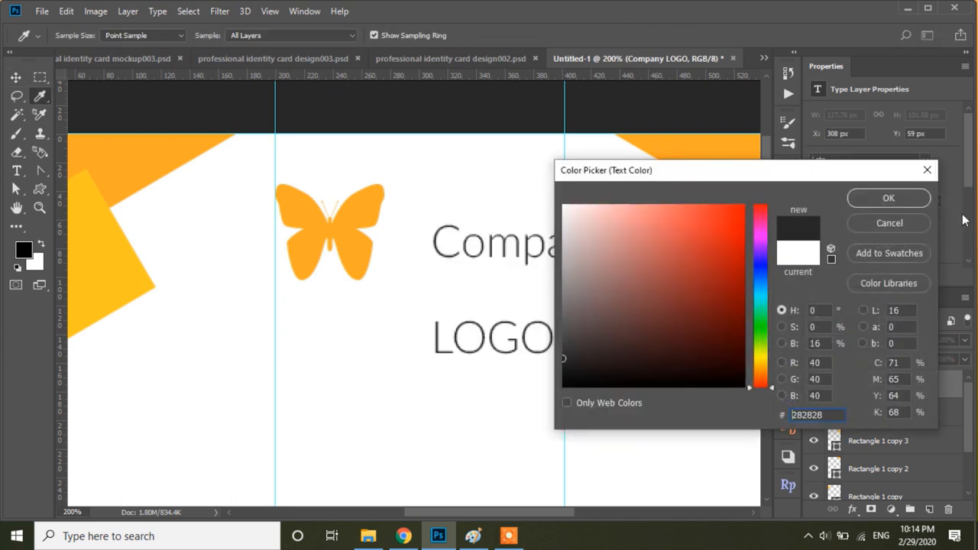
click(886, 199)
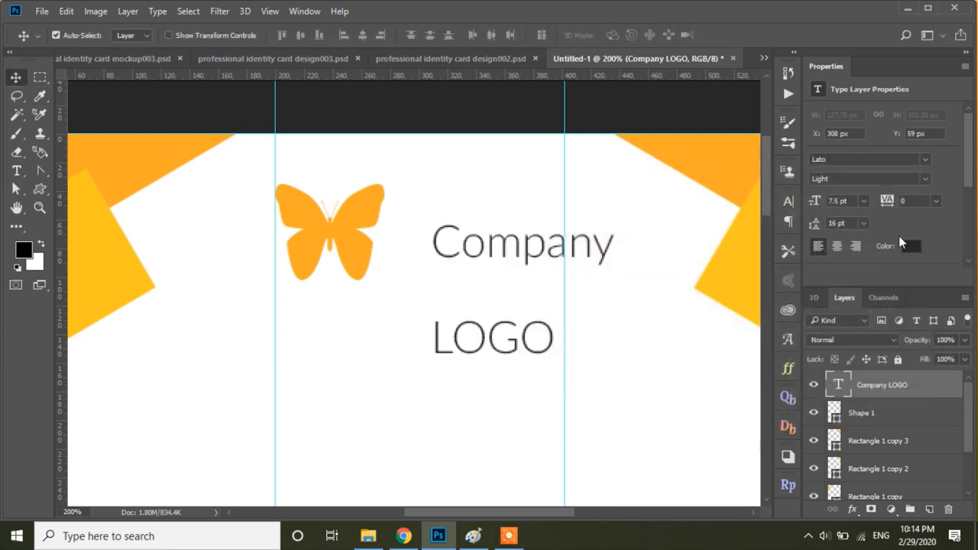
- Set the company text in Century Gothic Bold and move it close beside the butterfly, to about X 283 px, Y 41 px
click(886, 158)
text(cent)
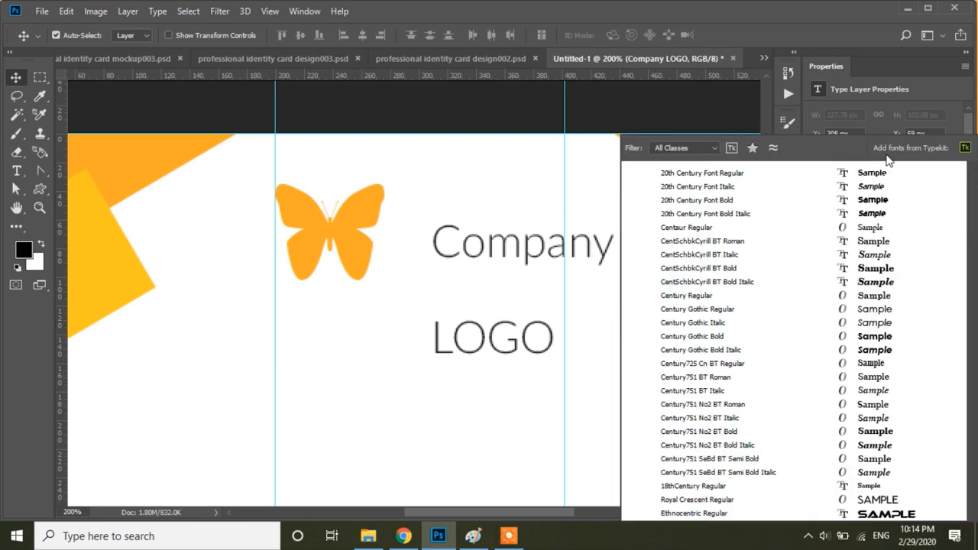
click(871, 310)
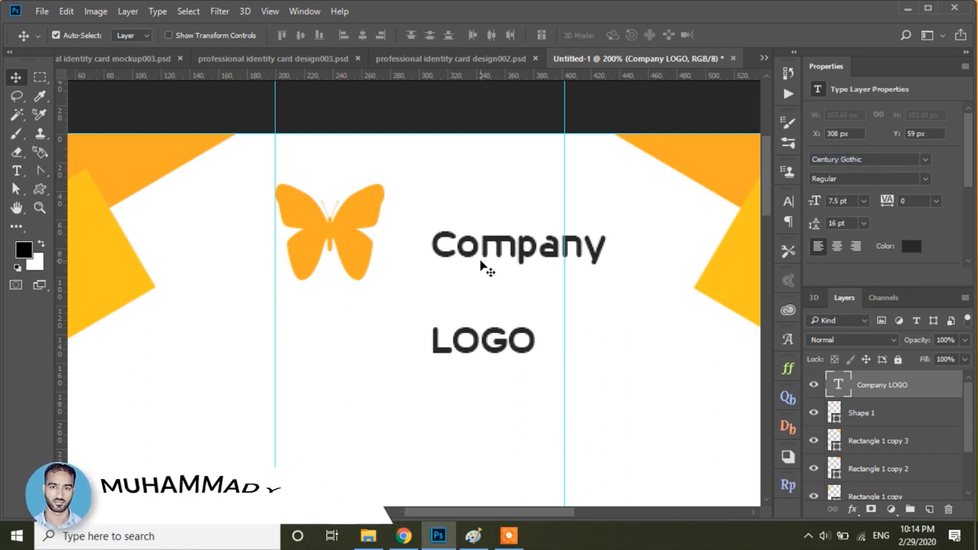
drag(638, 256, 595, 239)
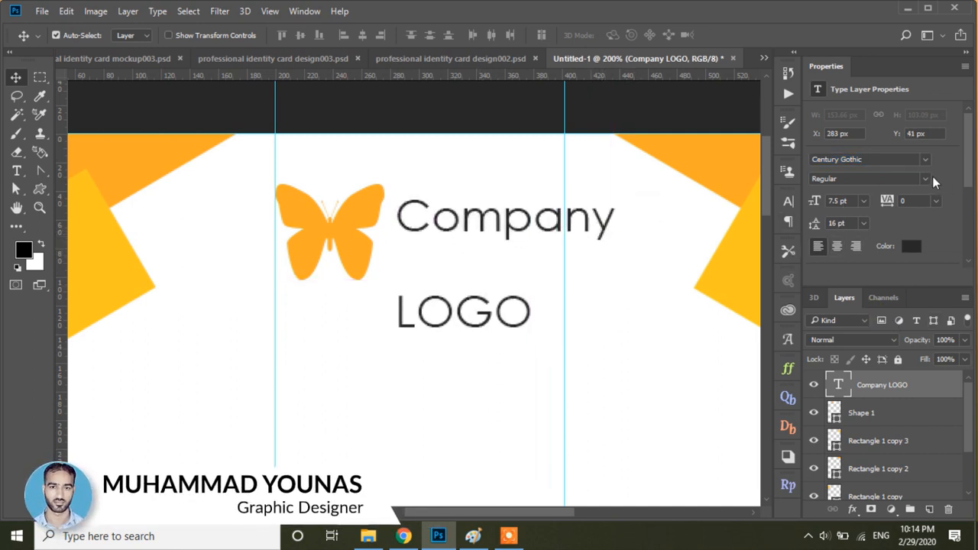
click(929, 180)
click(875, 215)
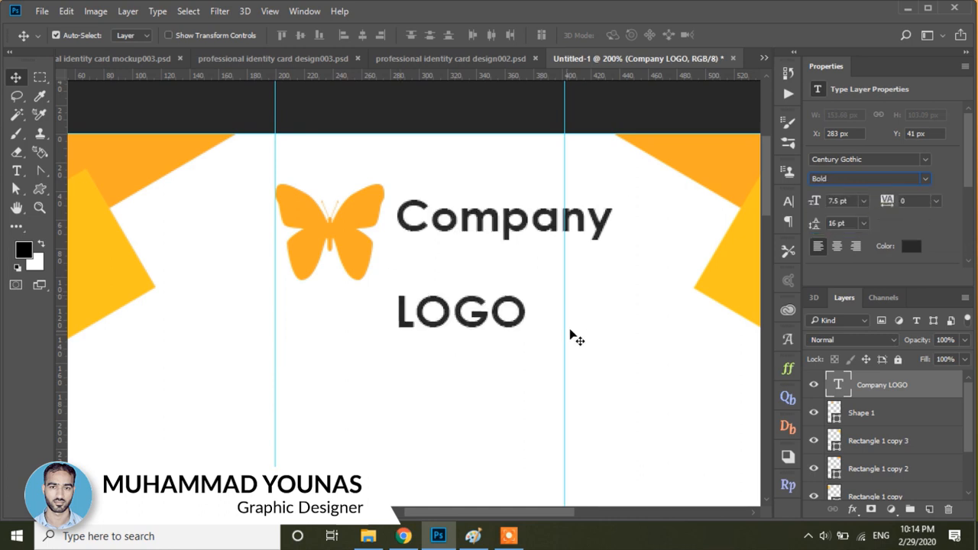
- Tighten the leading of the two-line company text to 8 pt
click(863, 223)
click(856, 234)
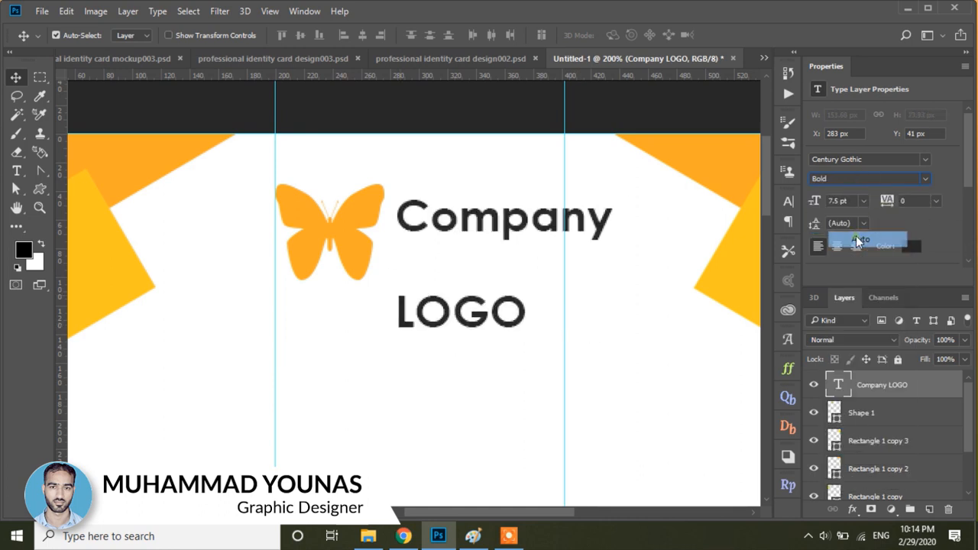
click(861, 223)
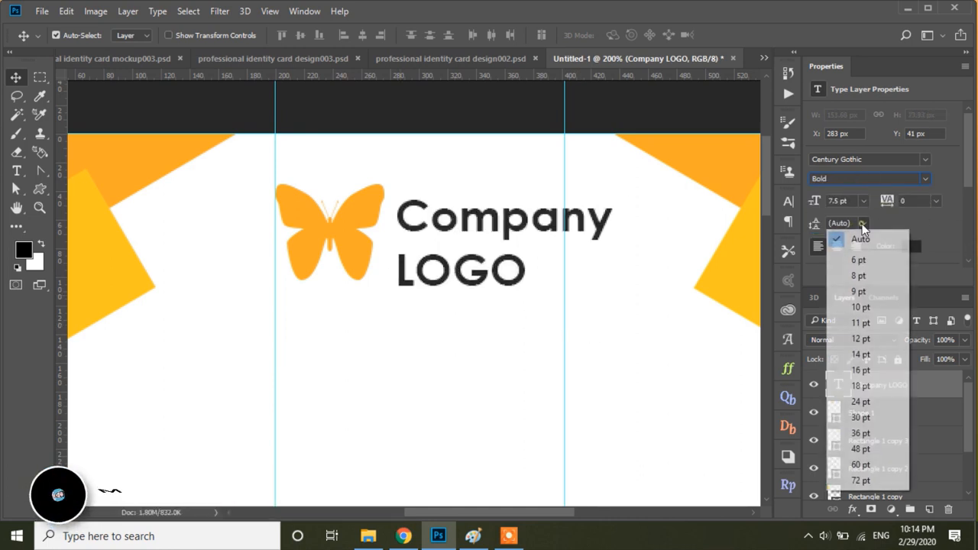
click(859, 308)
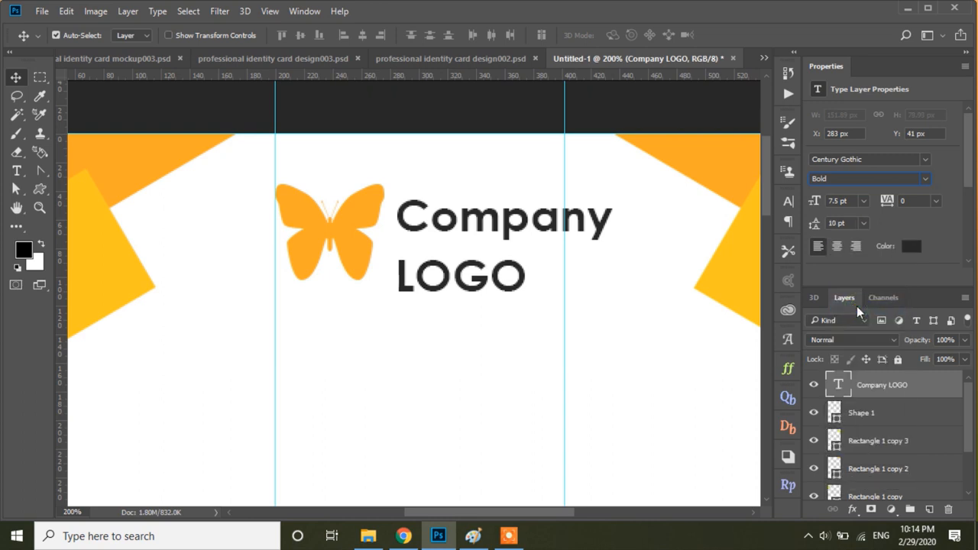
click(864, 224)
click(862, 277)
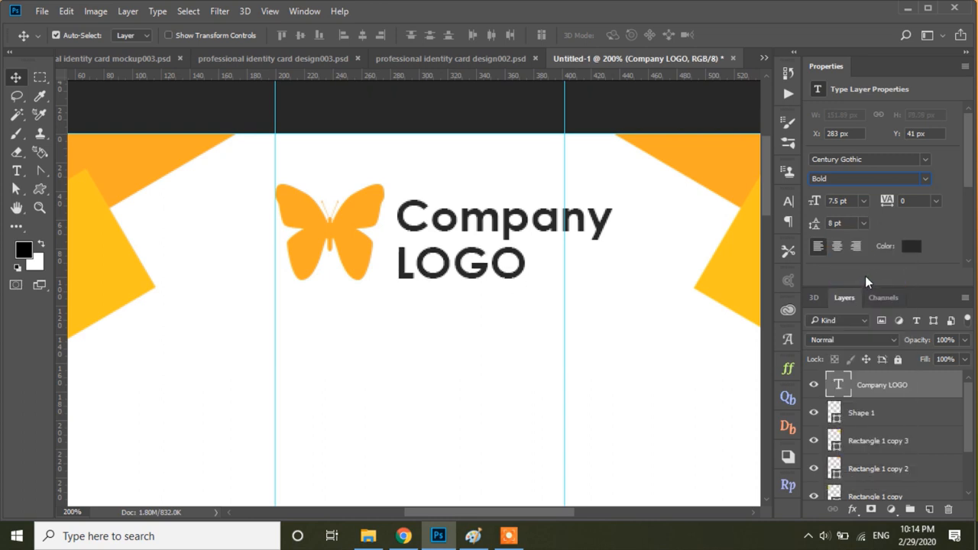
- Enlarge only the word LOGO in the second line to 12 pt
click(17, 170)
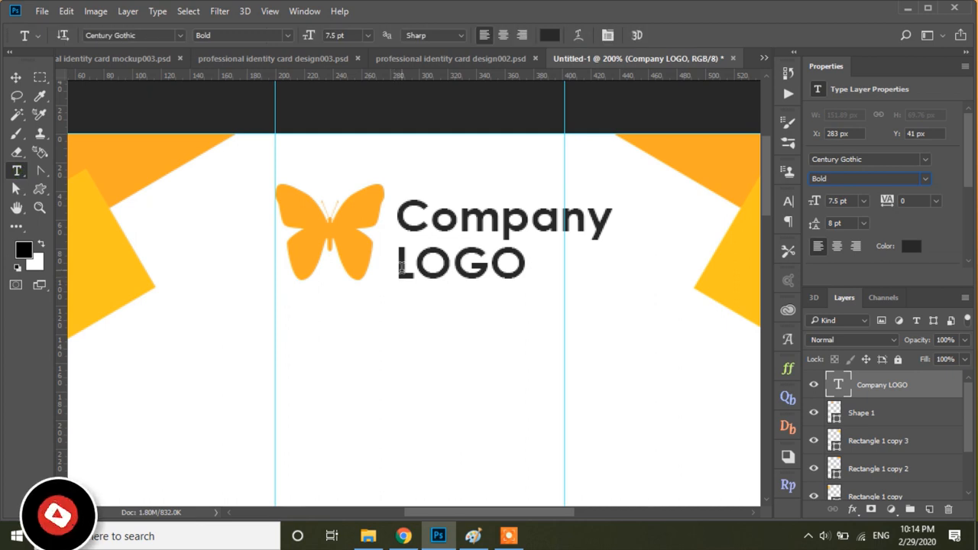
drag(401, 266, 529, 264)
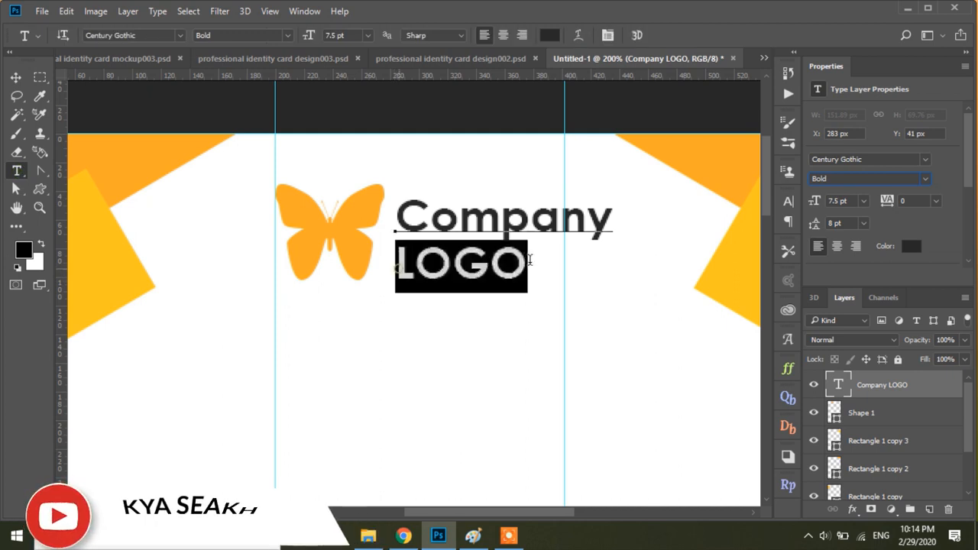
click(863, 200)
click(876, 333)
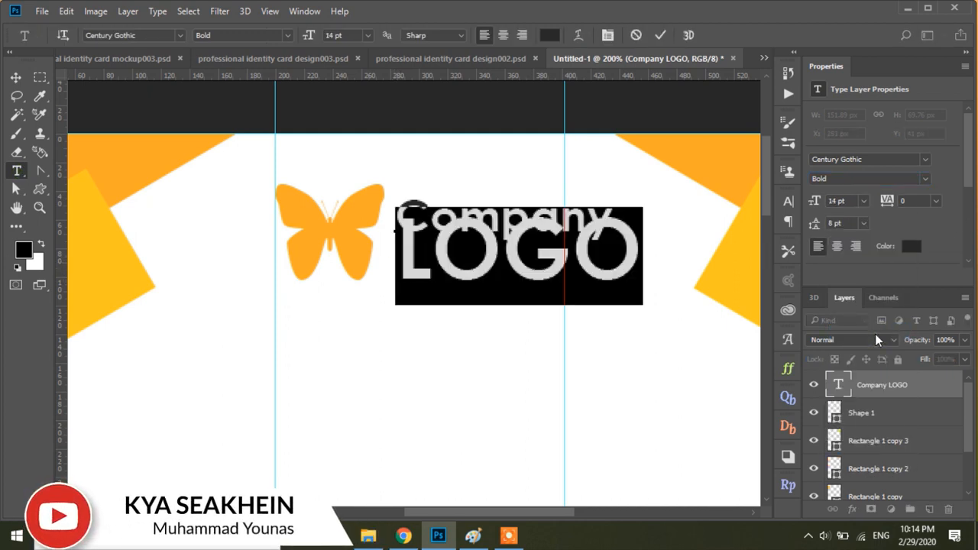
click(864, 201)
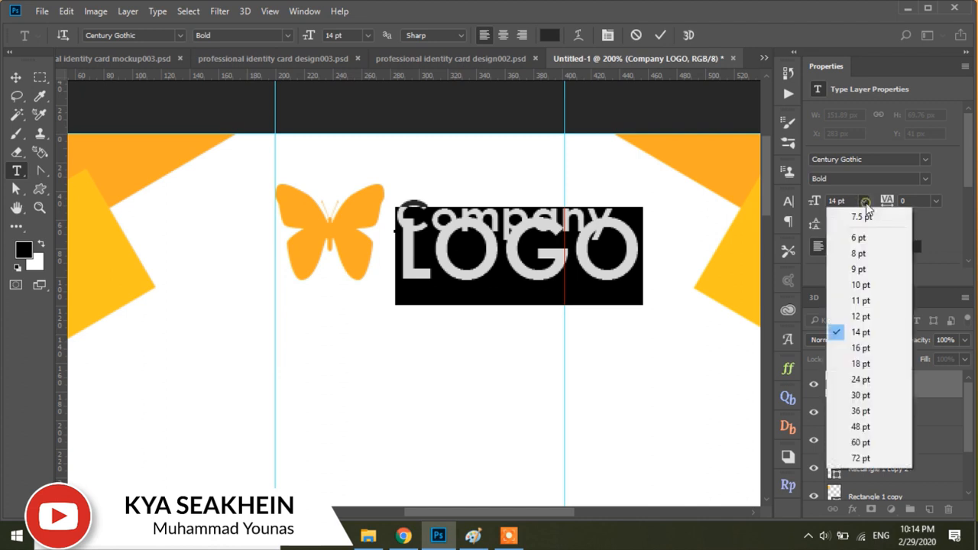
click(869, 316)
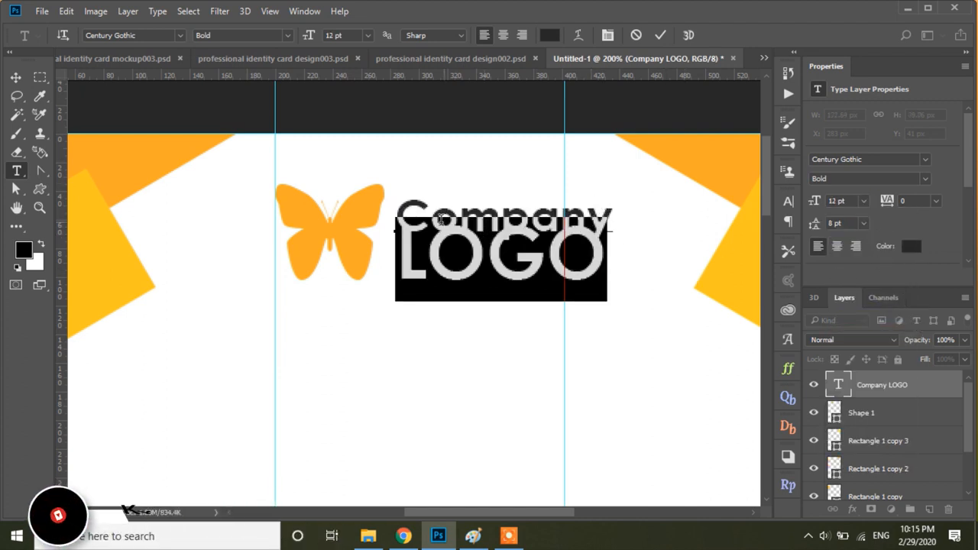
- Change the word Company in the first line to the Regular style
drag(396, 208, 603, 202)
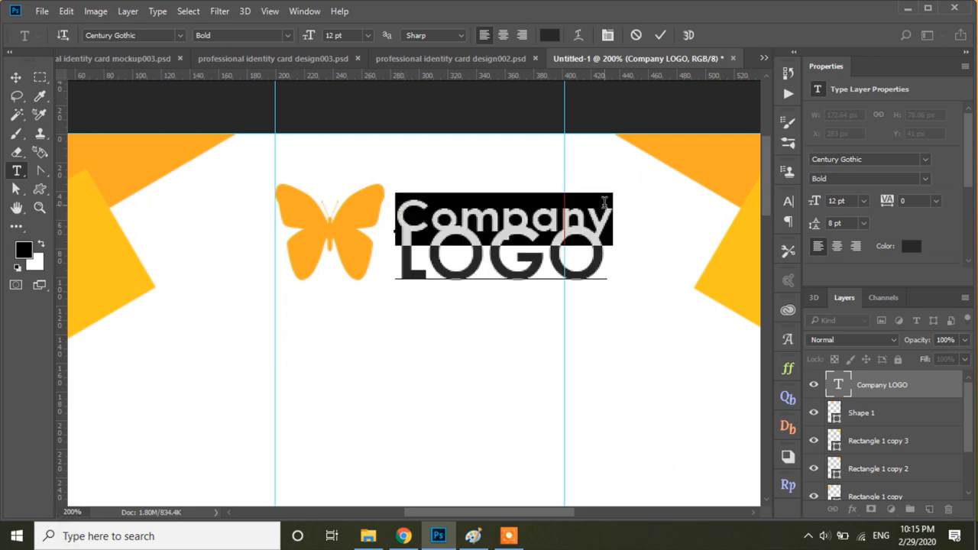
click(926, 179)
click(914, 194)
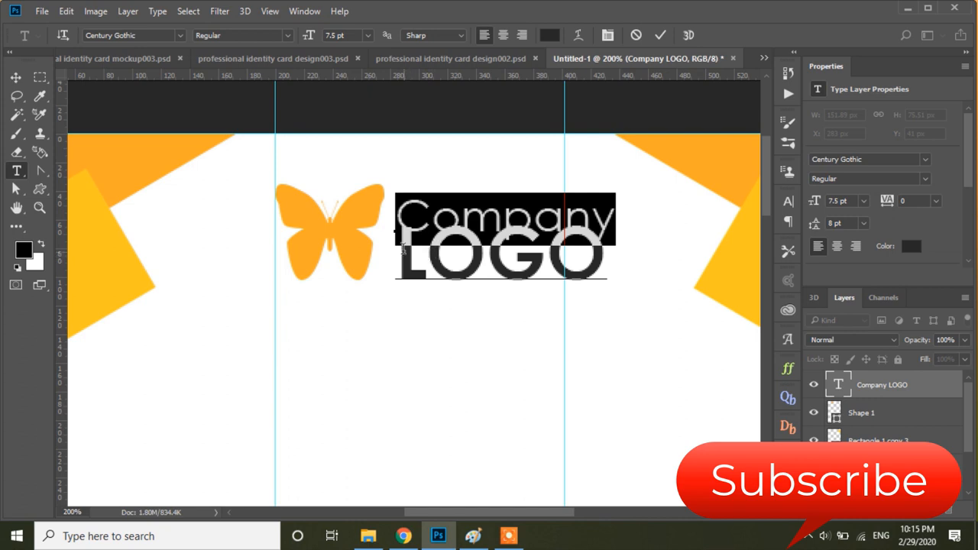
drag(402, 248, 648, 280)
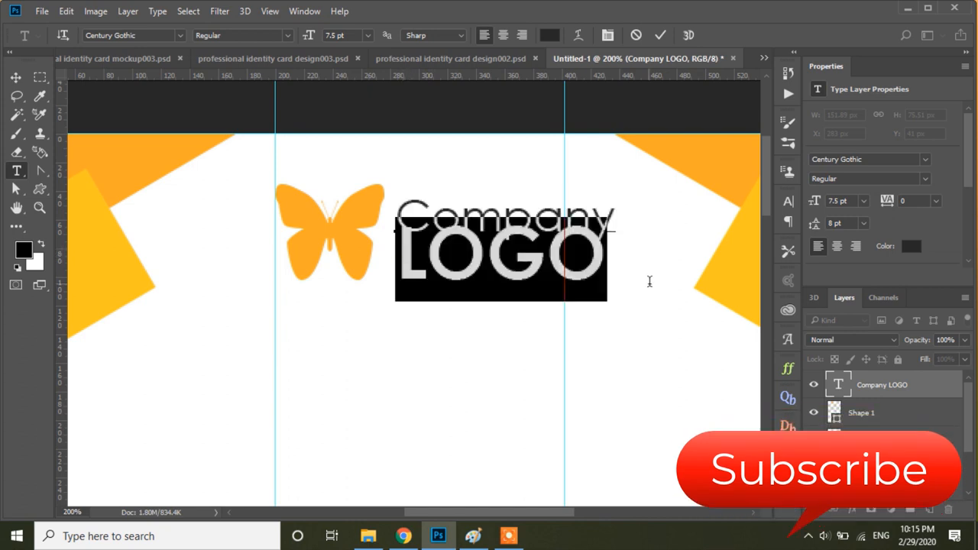
click(15, 77)
- Set the company text's leading to 11 pt and raise the text by about 11 px to line up with the butterfly
click(863, 223)
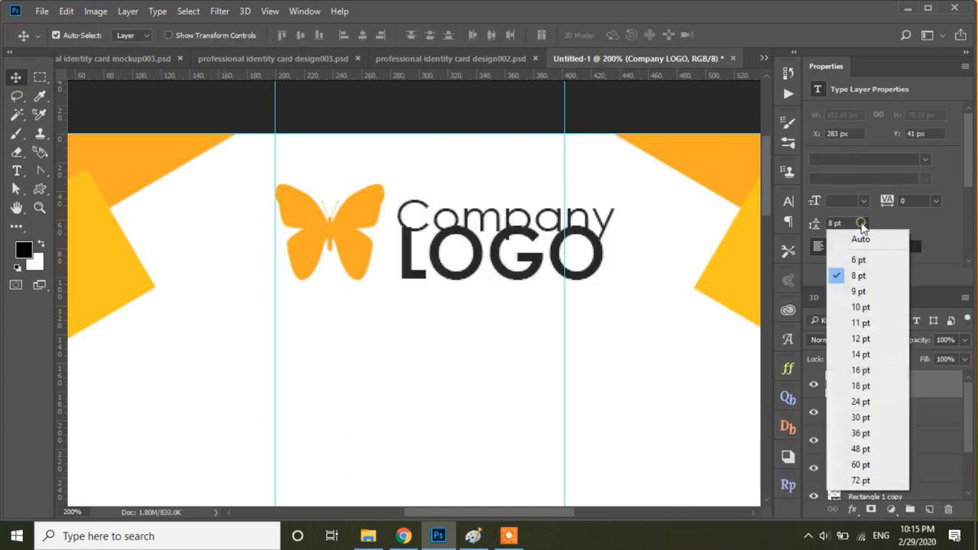
click(871, 291)
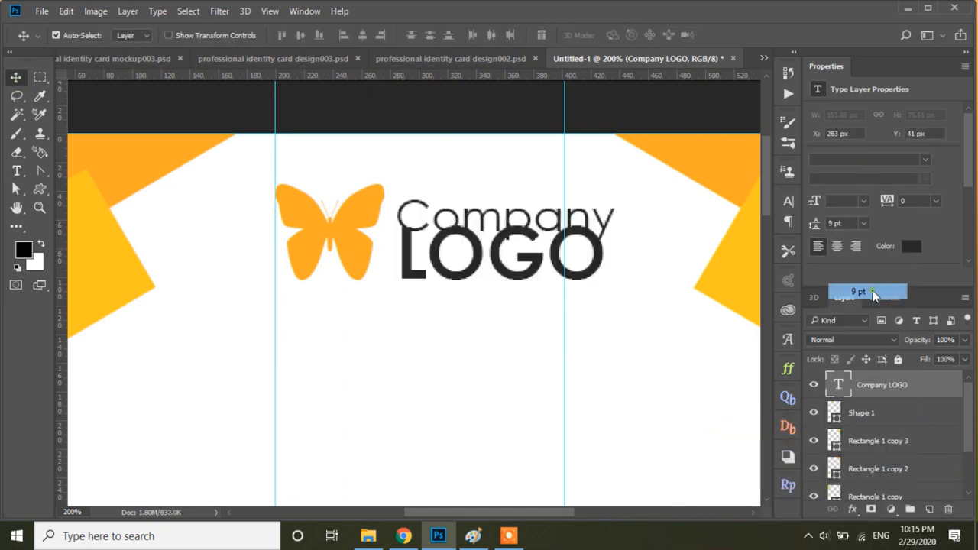
click(862, 223)
click(871, 305)
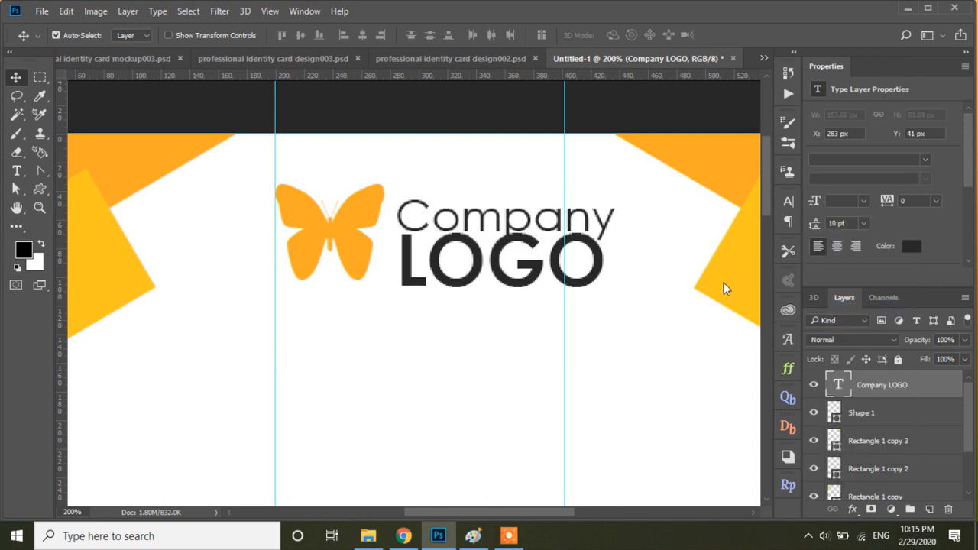
click(863, 223)
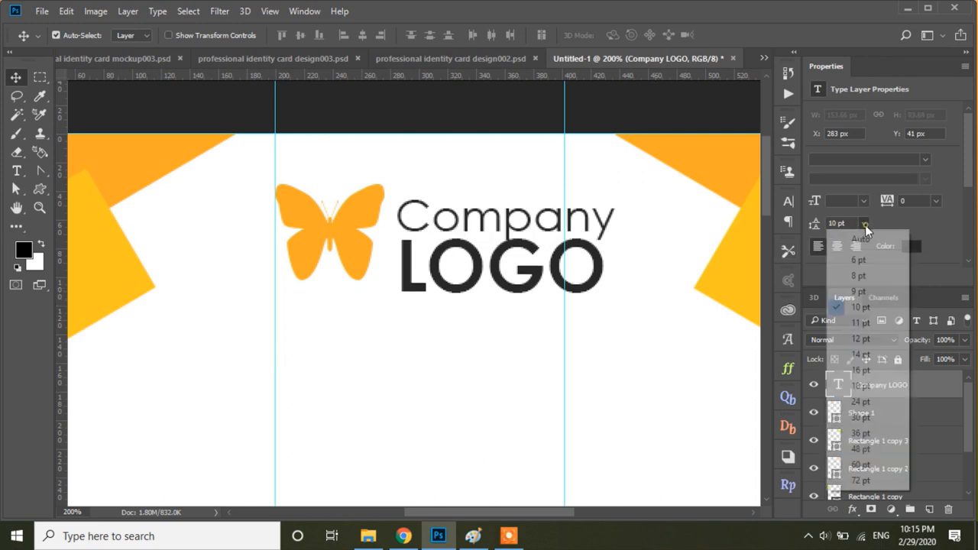
click(857, 322)
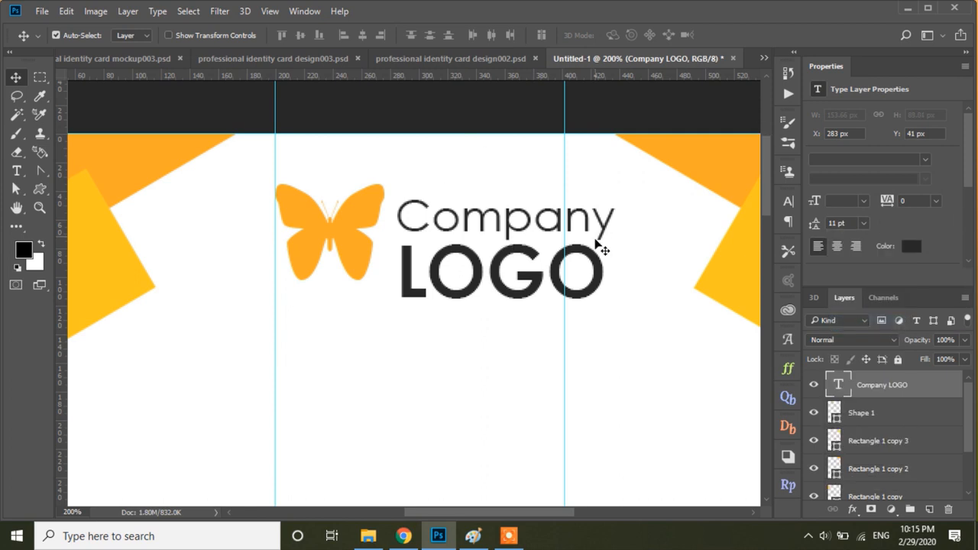
drag(607, 235, 603, 219)
- Reduce the word Company to 7 pt
click(17, 171)
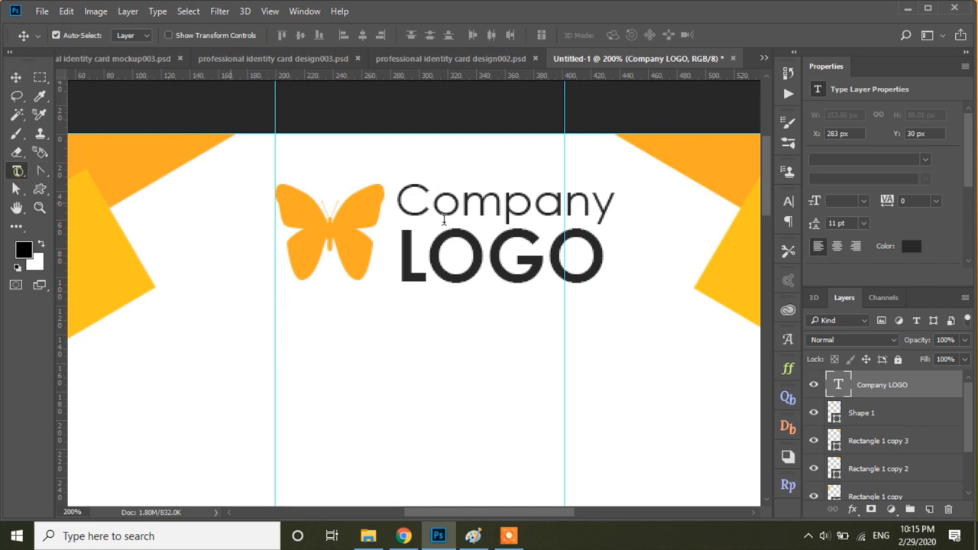
drag(396, 202, 614, 200)
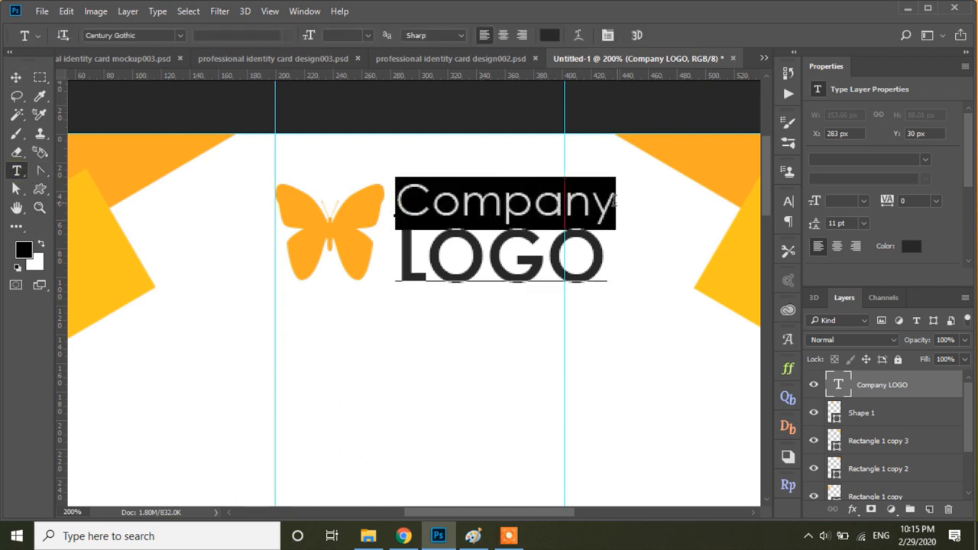
click(815, 203)
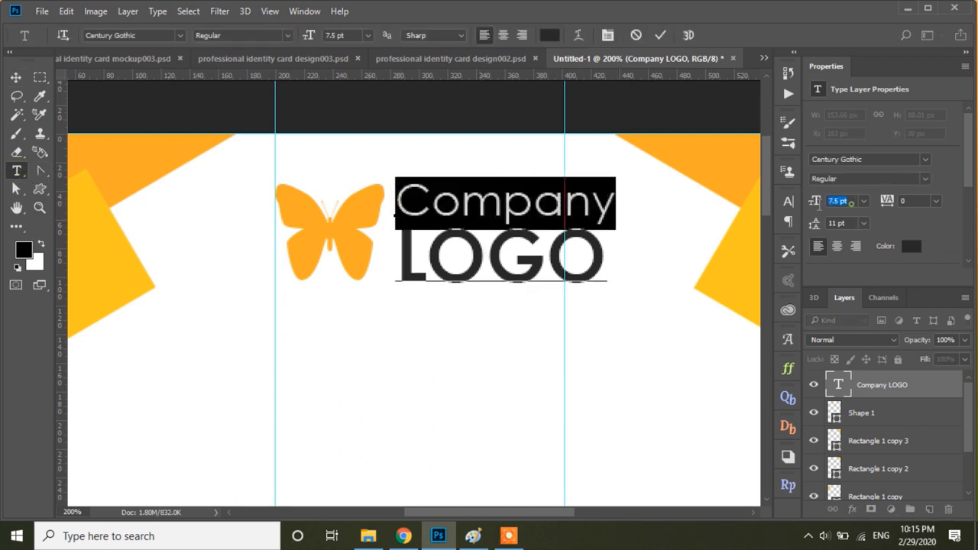
text(7)
key(Return)
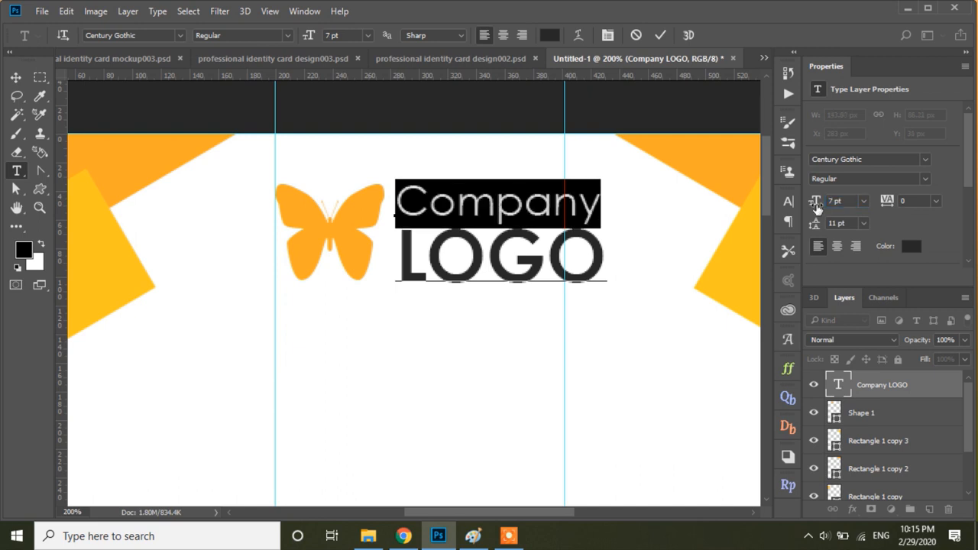
click(16, 77)
click(399, 112)
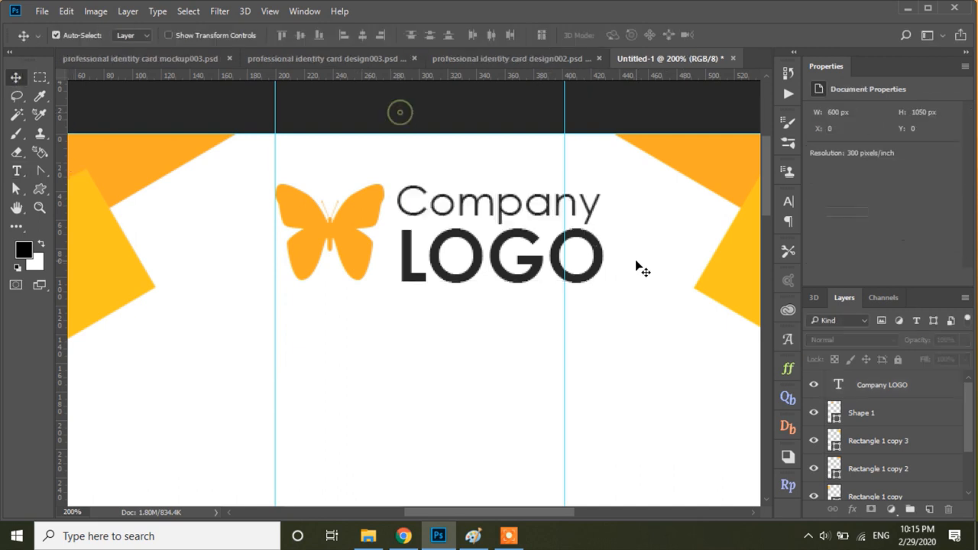
- Scale the Company LOGO text down to about 122 px wide and fit it between the butterfly and the right-hand guide
click(593, 219)
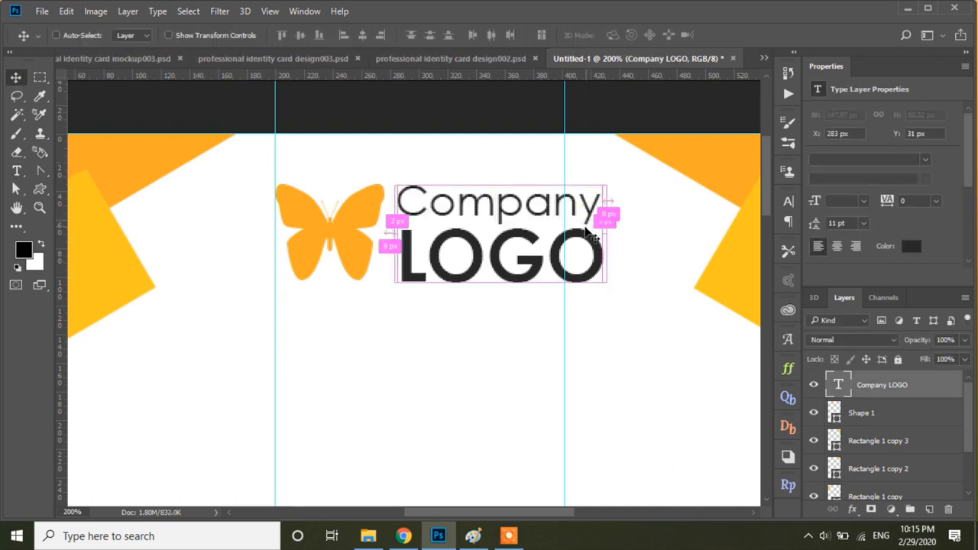
key(ctrl+t)
drag(607, 180, 588, 190)
drag(527, 222, 514, 217)
click(635, 35)
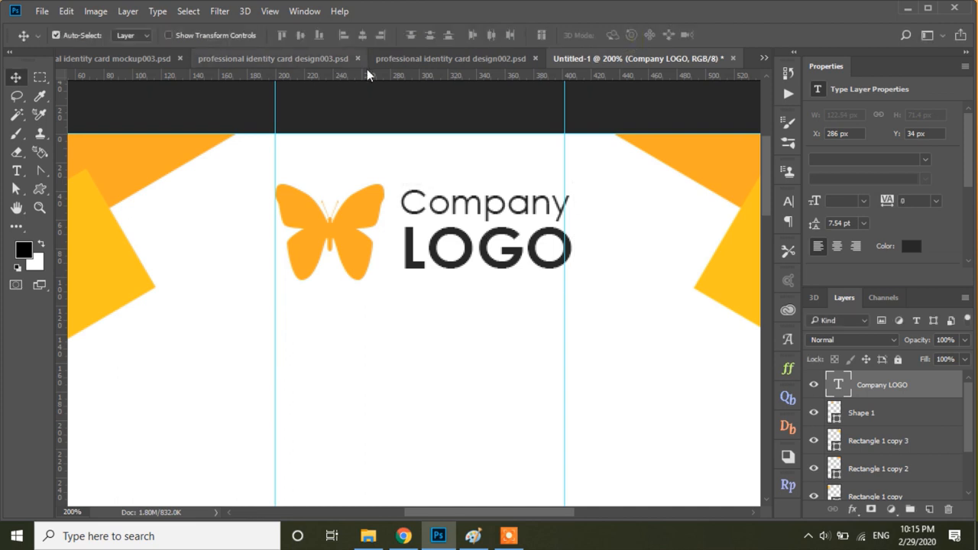
click(501, 291)
drag(447, 264, 441, 264)
click(371, 121)
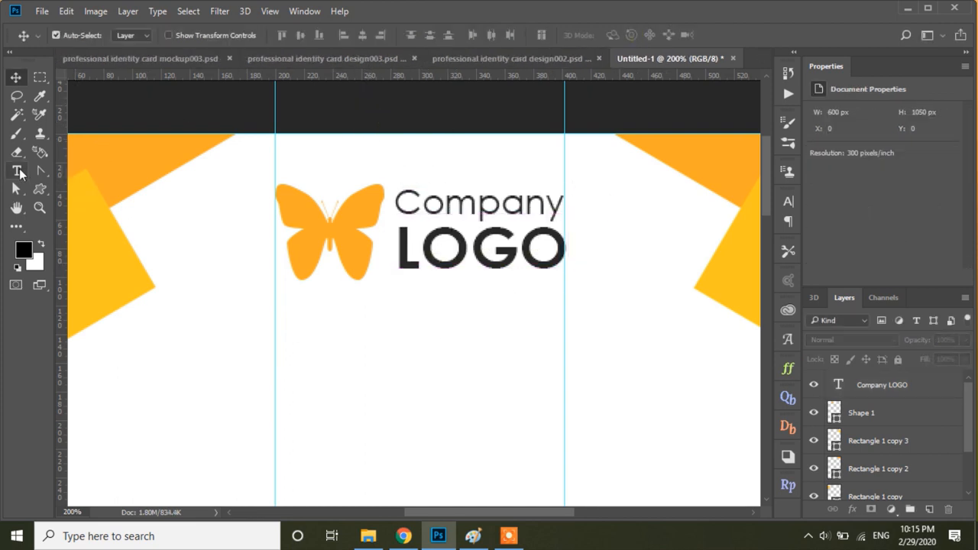
- Add the text "tage line here" below the word LOGO in Century Gothic Regular 7 pt
key(t)
click(419, 315)
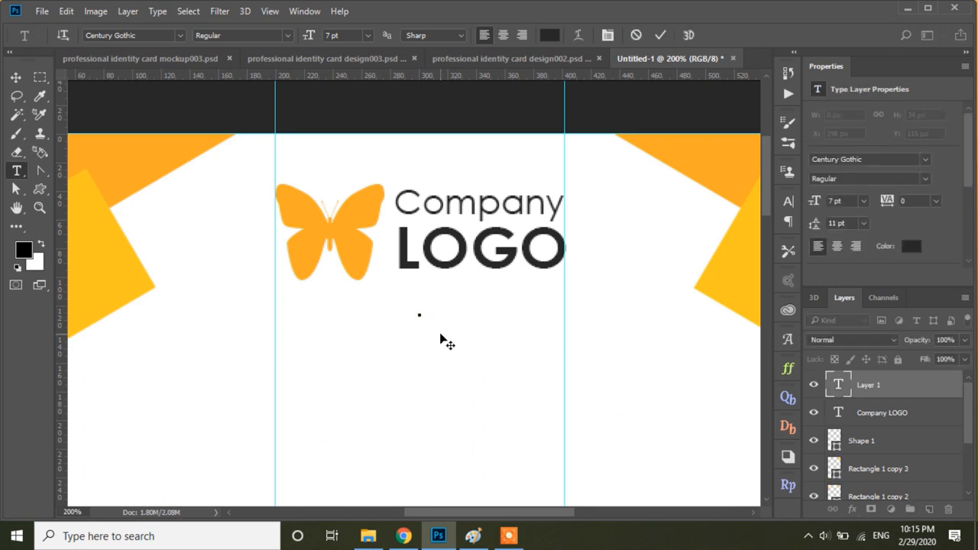
text(tage)
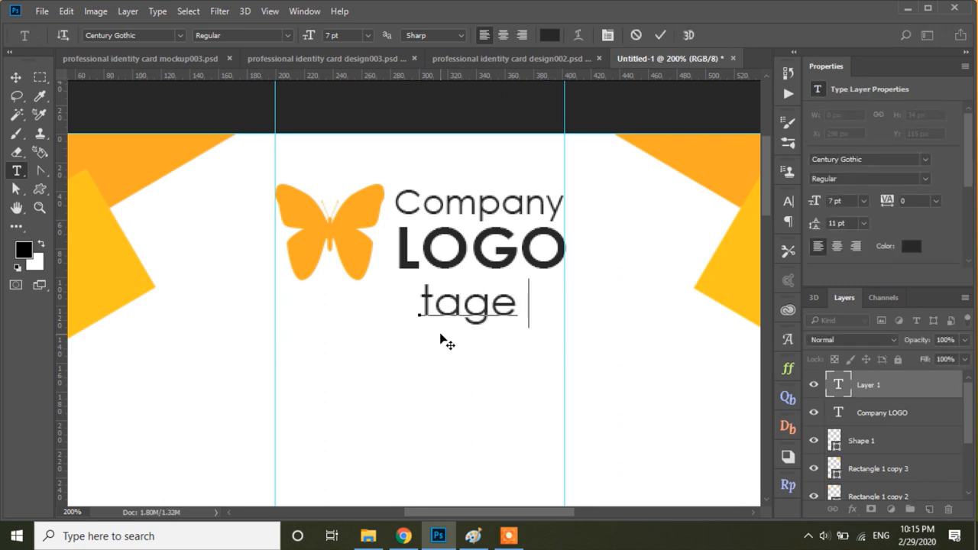
text( line here)
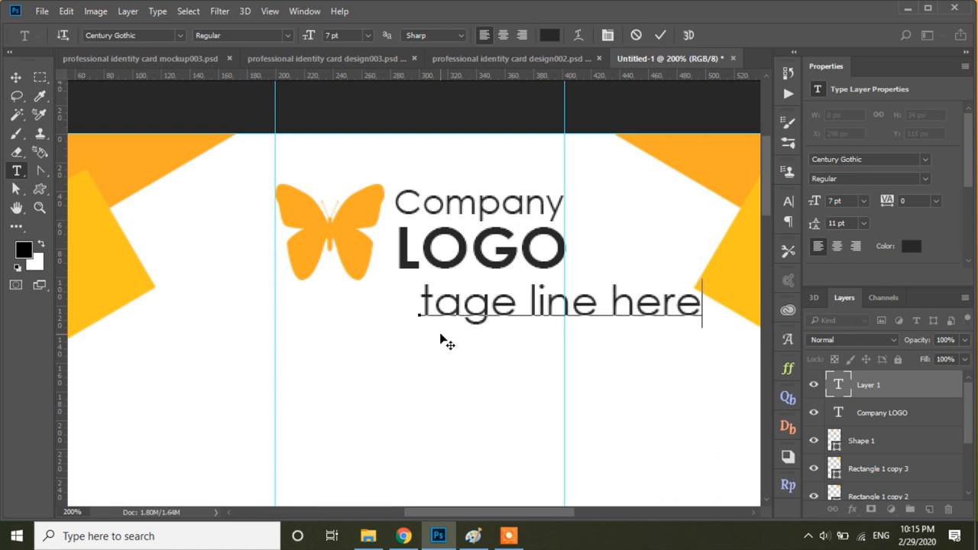
click(15, 77)
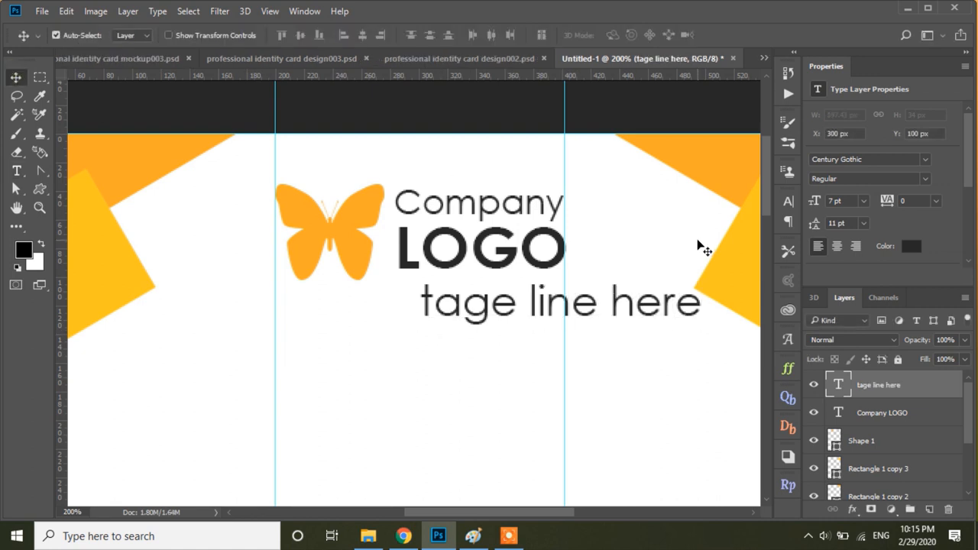
- Scale the tagline text down to about 43% and place it just below LOGO, aligned with that word's left edge
key(ctrl+t)
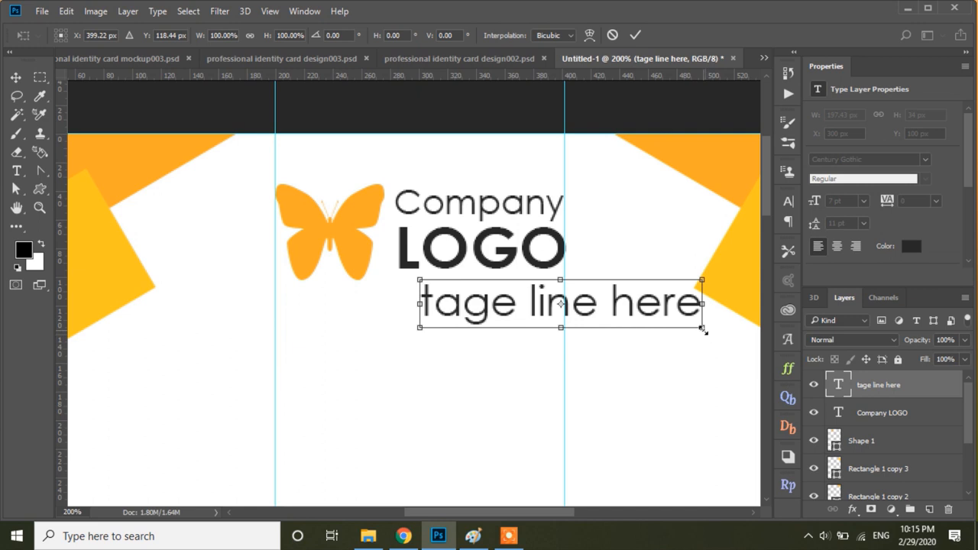
drag(701, 328, 508, 294)
key(Up)
key(Up)
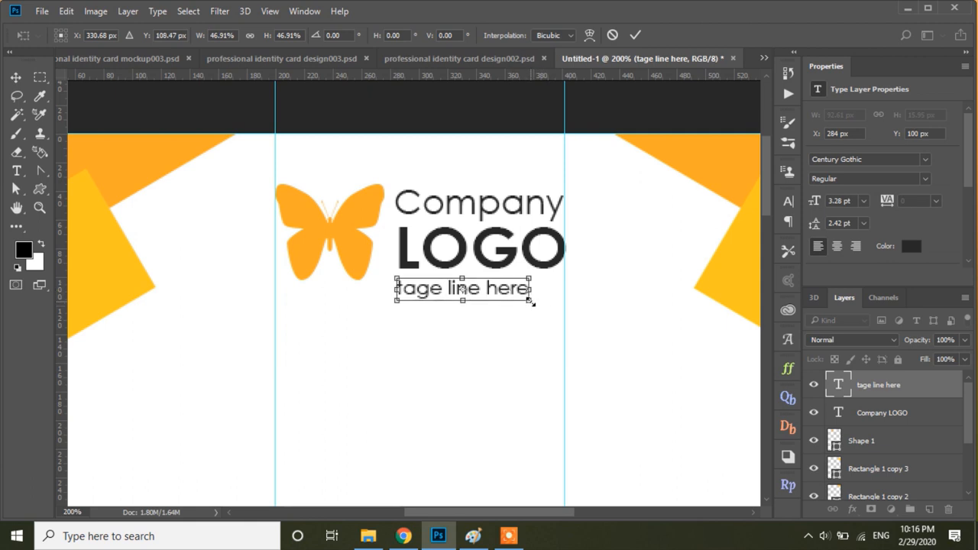
drag(531, 304, 517, 298)
click(635, 34)
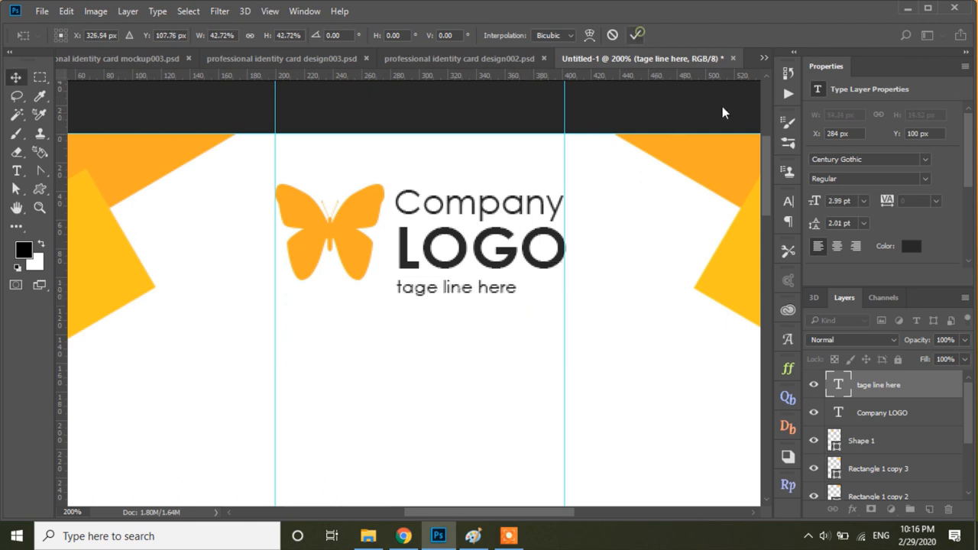
- Set the tagline's letter tracking to 200 so it spans the width of LOGO
scroll(971, 177, down, 2)
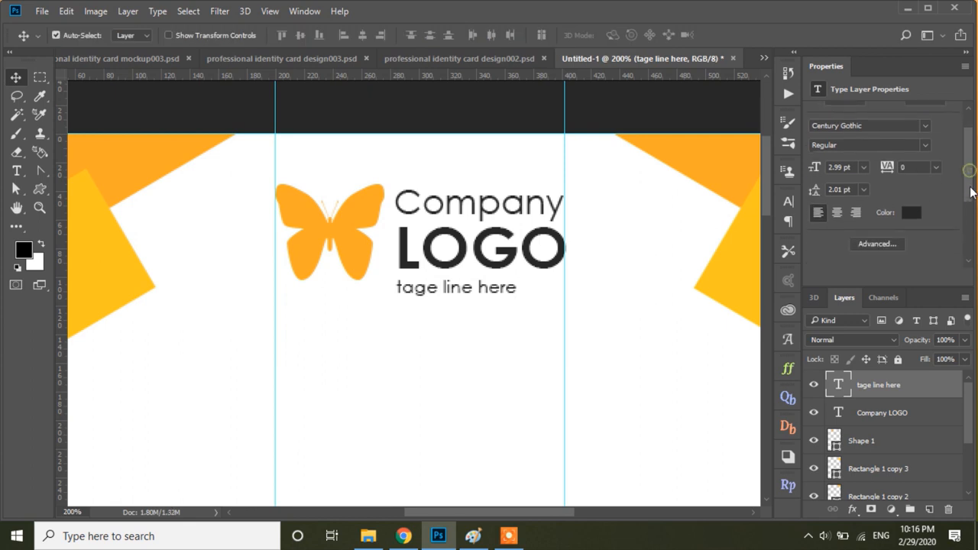
click(934, 168)
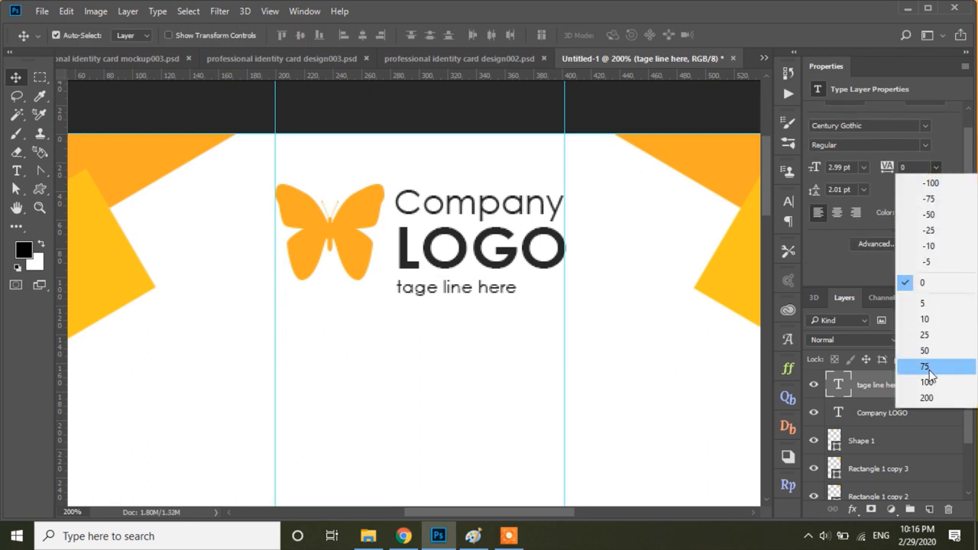
click(928, 381)
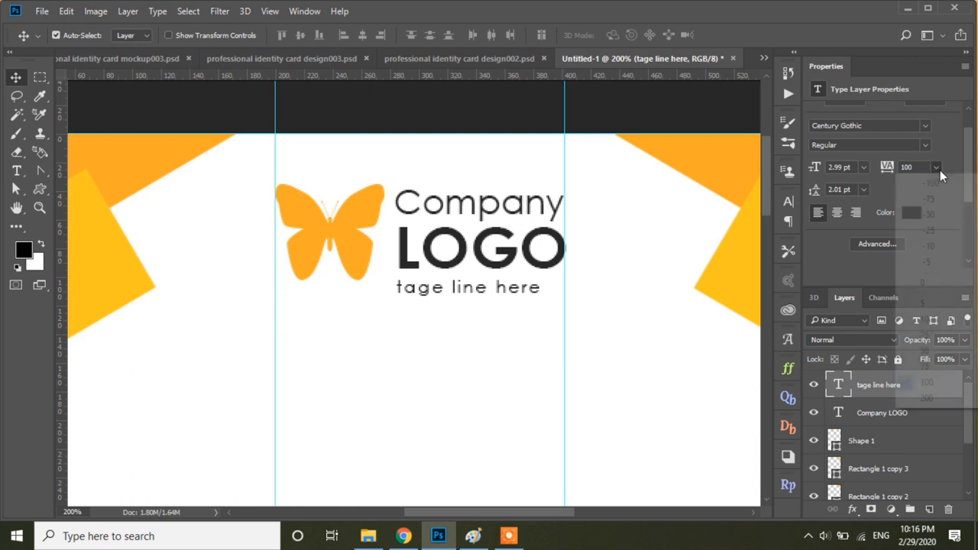
click(935, 168)
click(928, 397)
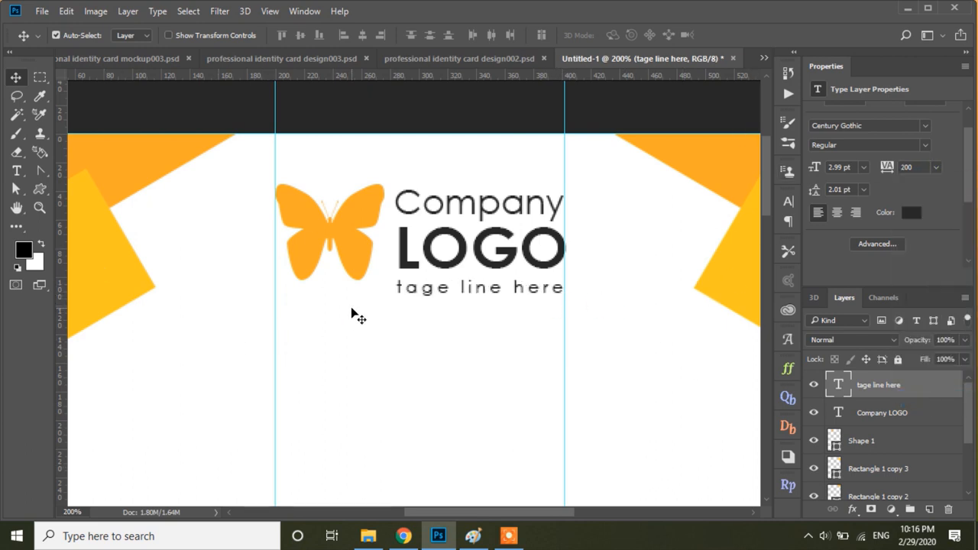
- Nudge the butterfly down by about 3 px to balance it against the three lines of text
click(365, 268)
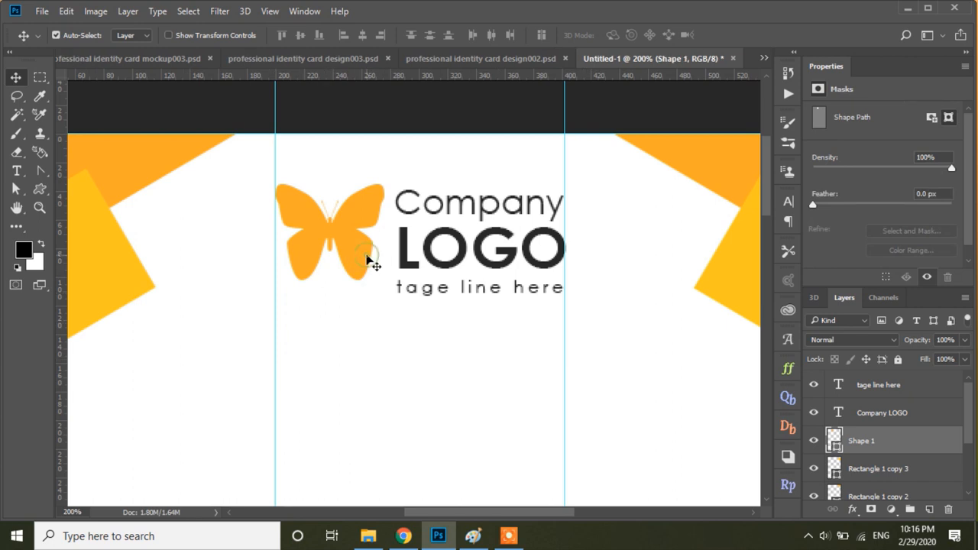
key(Down)
key(Down)
key(Down)
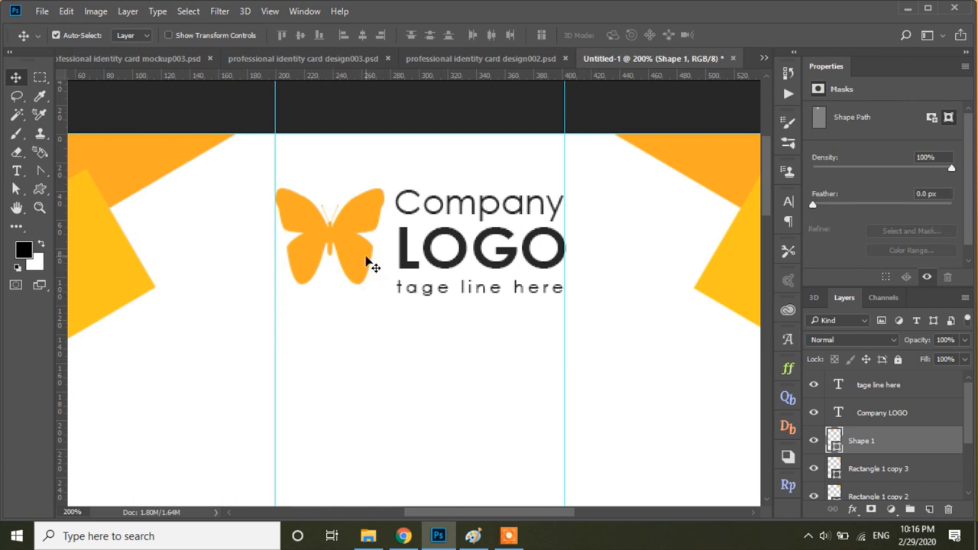
- Draw an ellipse about 504 x 244 px over the logo area and raise it to about Y -66 px
click(40, 207)
alt+click(334, 332)
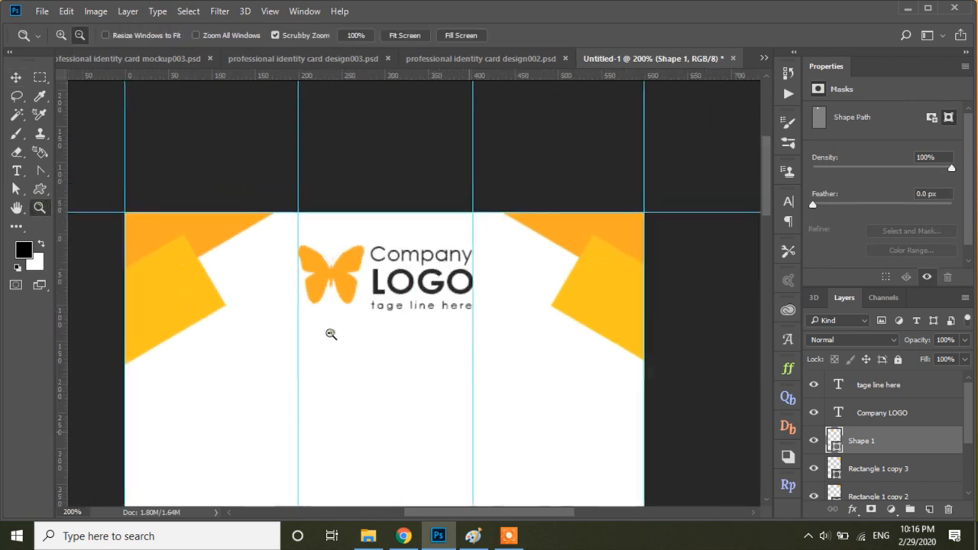
alt+click(332, 334)
scroll(384, 203, down, 5)
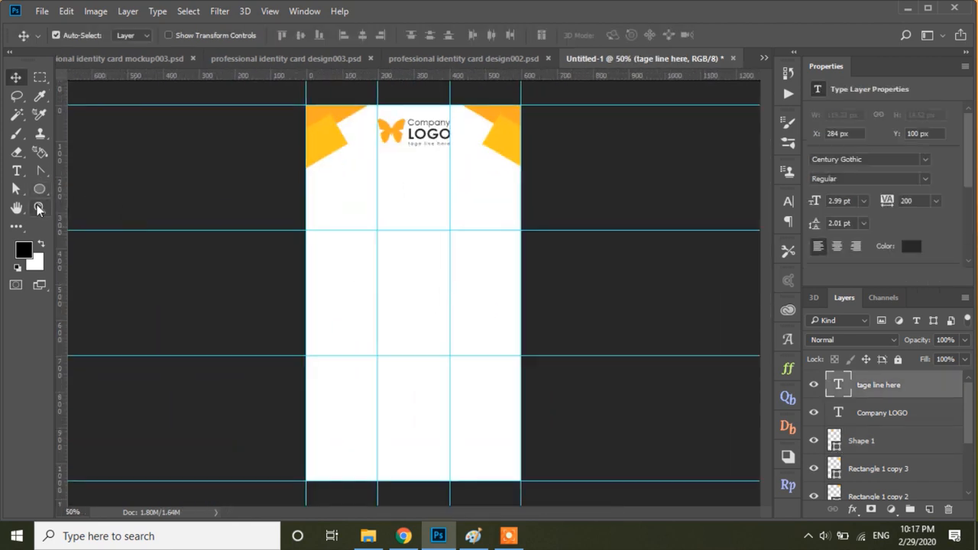
click(39, 189)
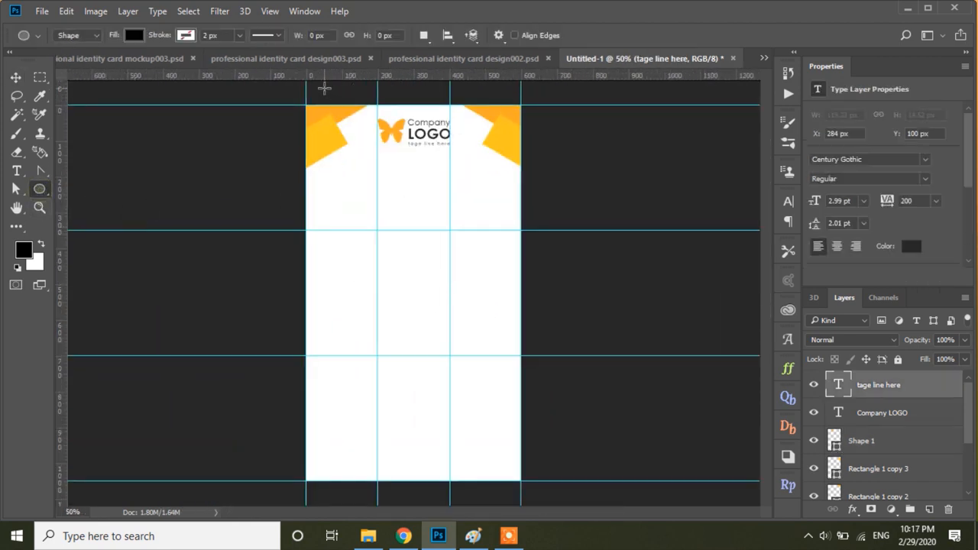
drag(324, 88, 503, 173)
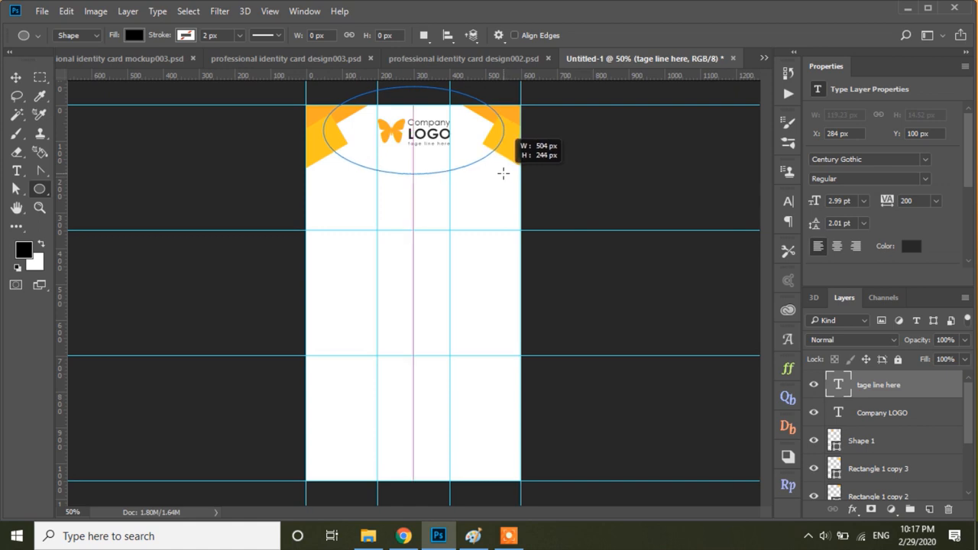
drag(503, 173, 503, 173)
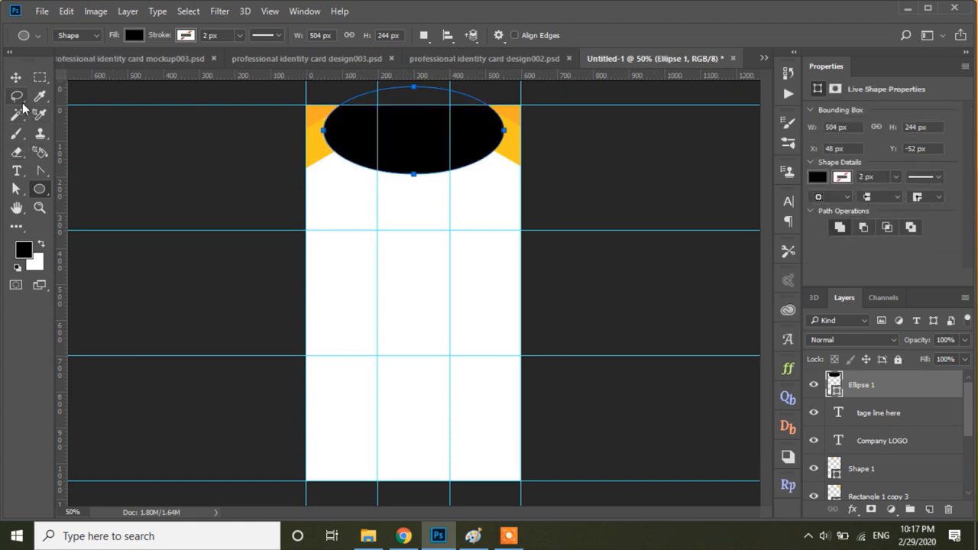
click(16, 77)
drag(421, 150, 422, 142)
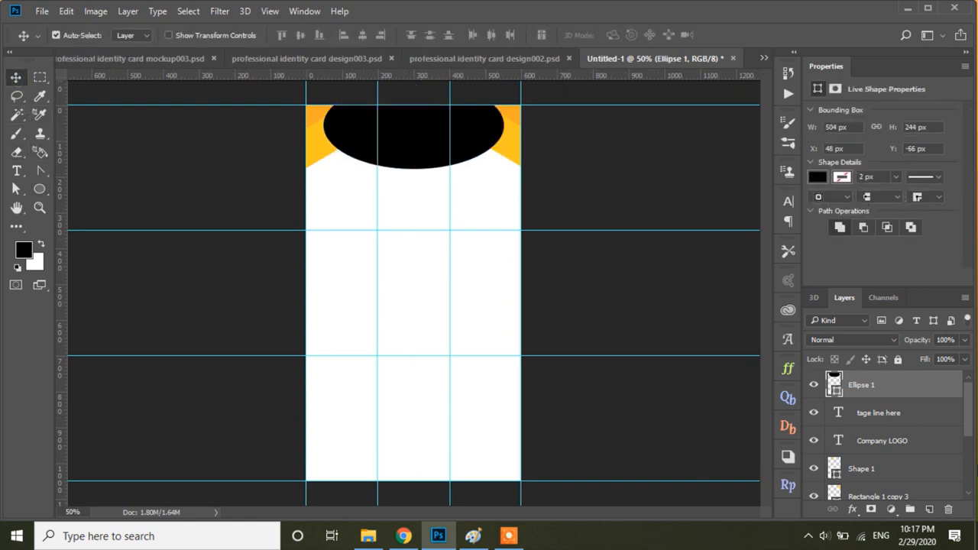
- Change the ellipse's fill color to light gray
double_click(835, 382)
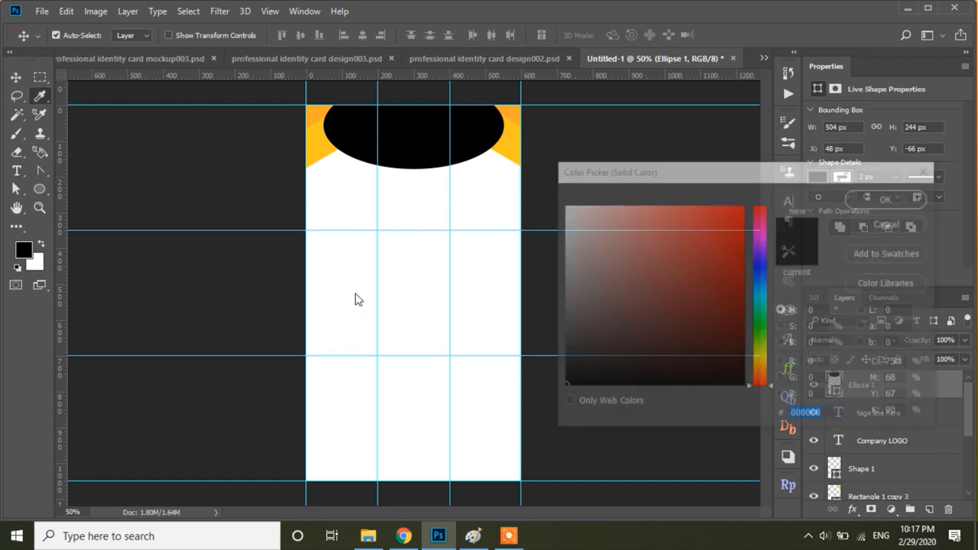
click(251, 260)
click(561, 221)
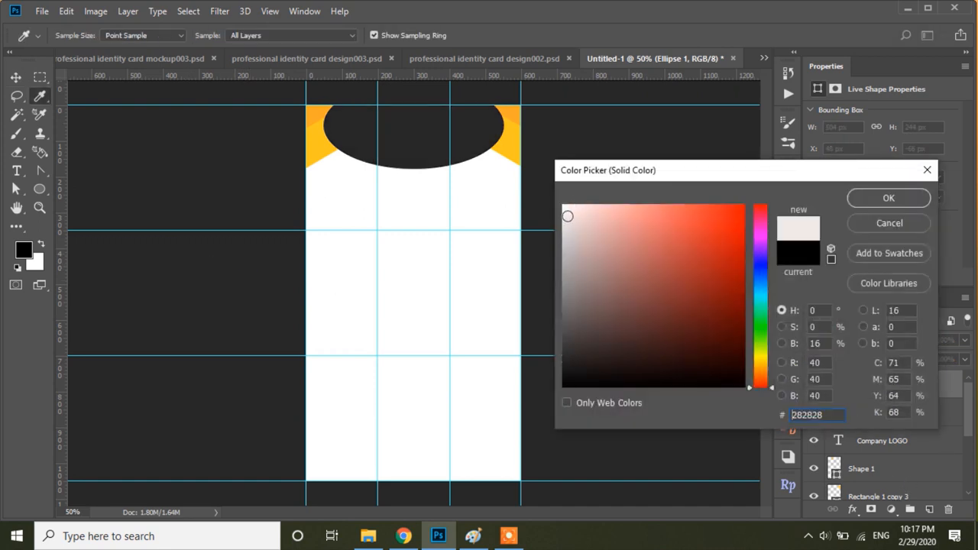
click(868, 197)
- Add a Pattern Overlay of diagonal lines to the ellipse with Multiply blending, 10% opacity and 100% scale
click(850, 510)
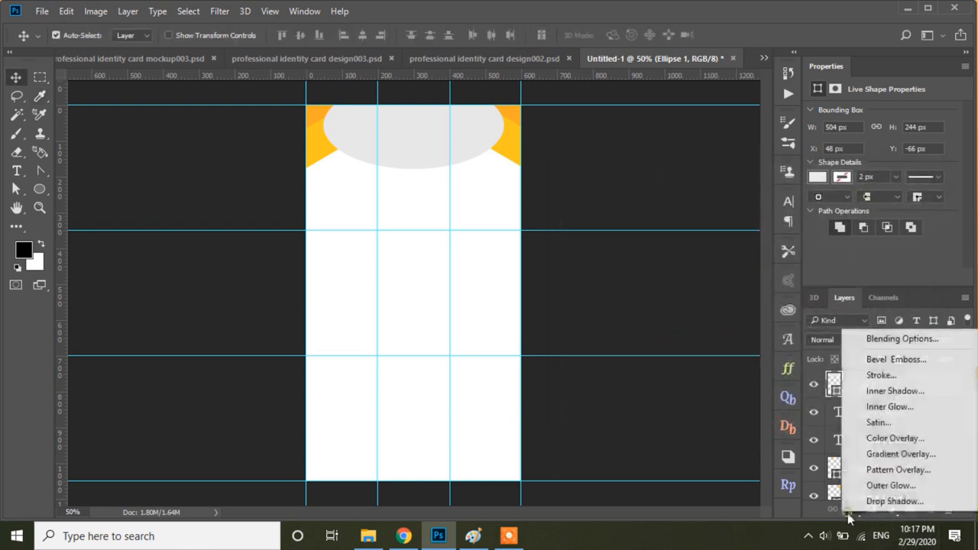
click(900, 472)
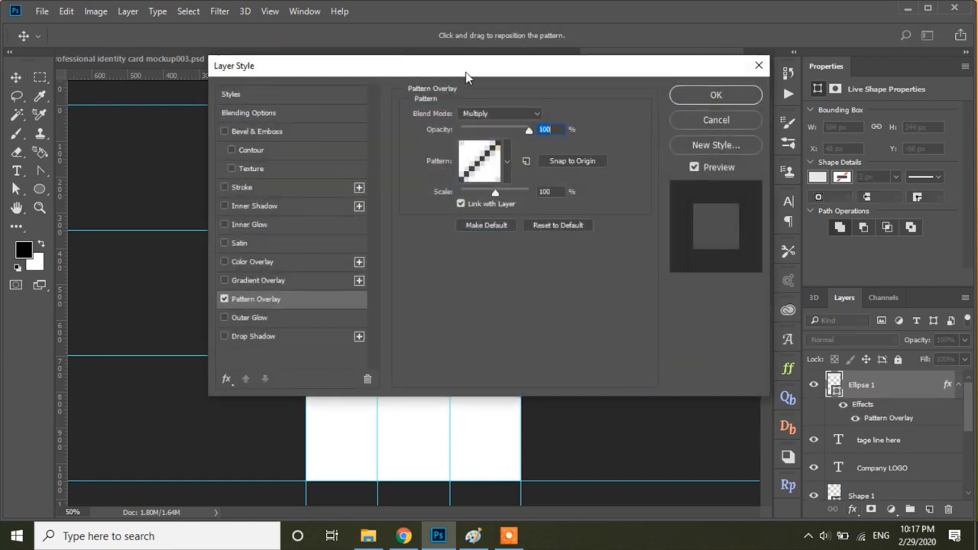
drag(466, 76, 726, 197)
drag(748, 250, 733, 251)
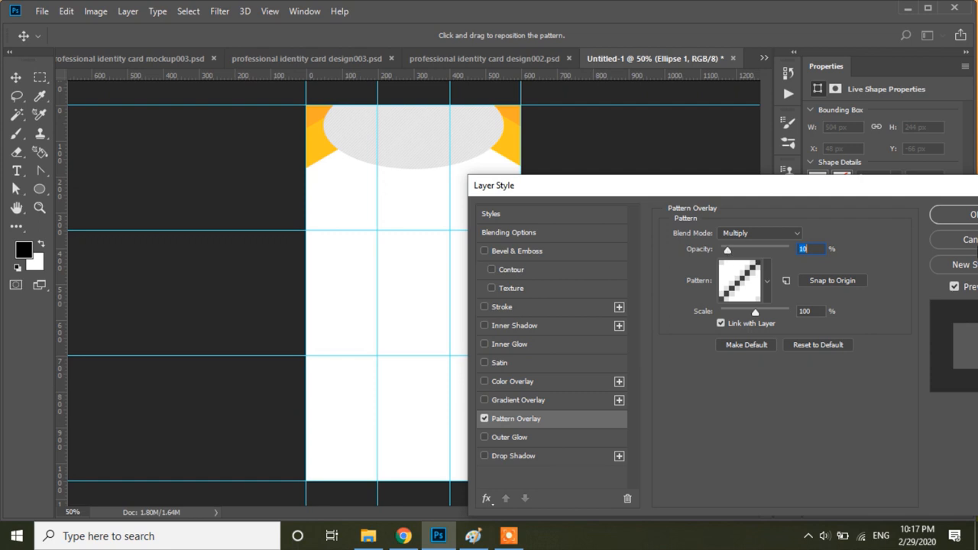
click(959, 215)
click(573, 156)
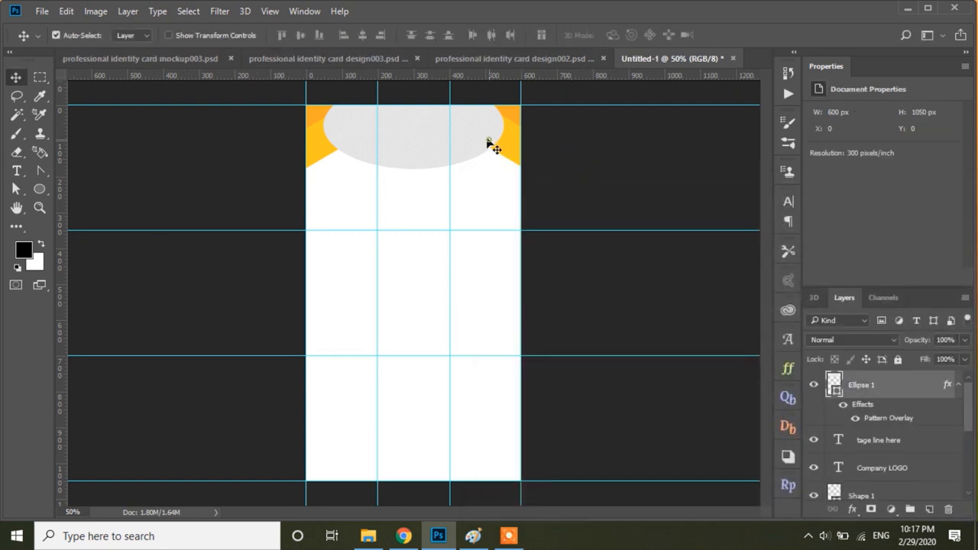
- Move the Ellipse 1 layer beneath the tagline, Company LOGO and Shape 1 butterfly layers
click(493, 147)
scroll(962, 410, down, 1)
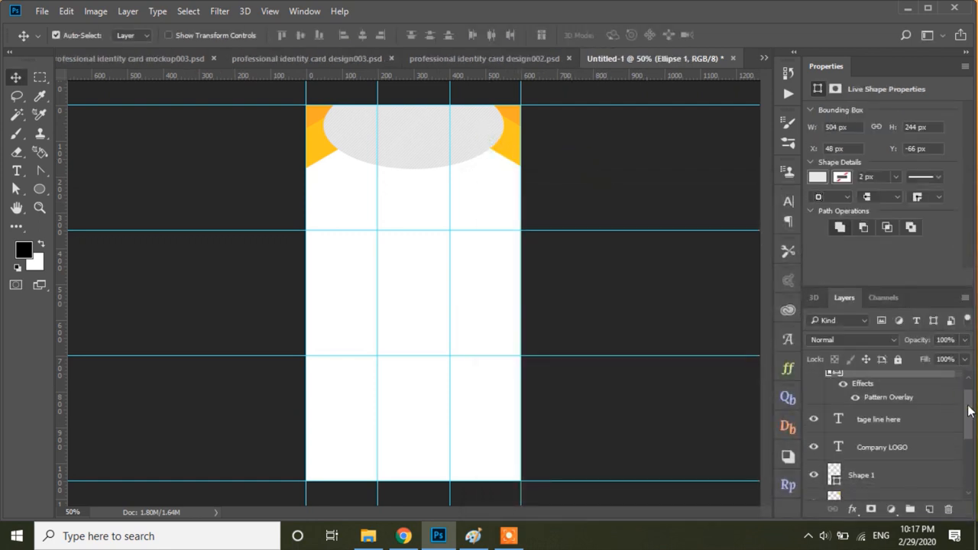
scroll(962, 409, up, 1)
drag(888, 386, 892, 487)
drag(968, 417, 968, 424)
drag(862, 422, 880, 484)
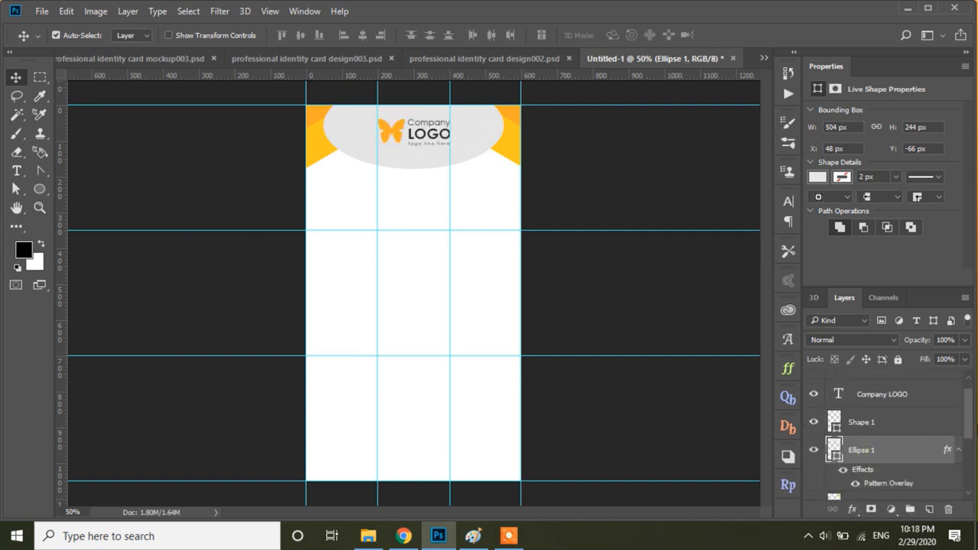
- Move the Ellipse 1 layer beneath all the corner rectangle layers, directly above Background, and collapse its effects list
drag(969, 416, 969, 434)
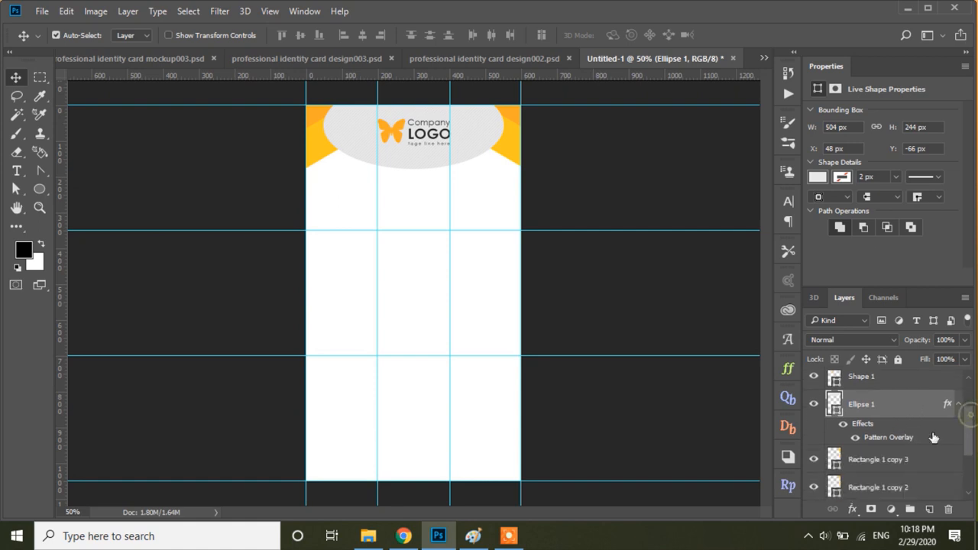
drag(879, 409, 889, 483)
drag(968, 430, 970, 450)
drag(882, 401, 893, 483)
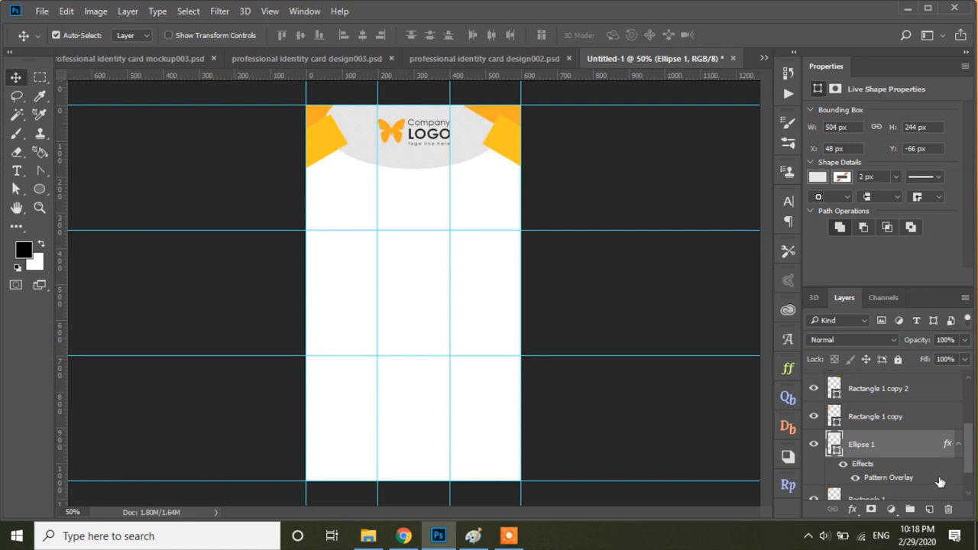
drag(972, 463, 968, 473)
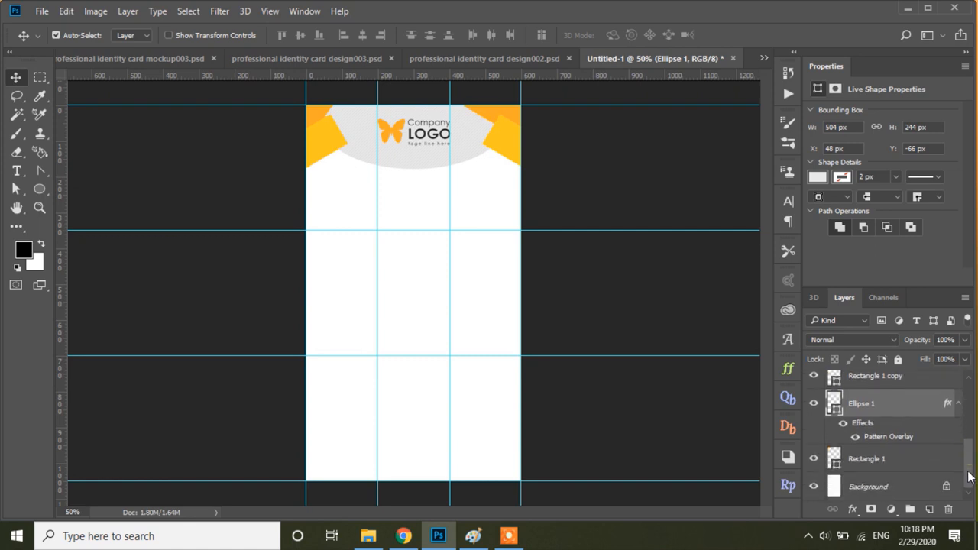
drag(865, 405, 872, 463)
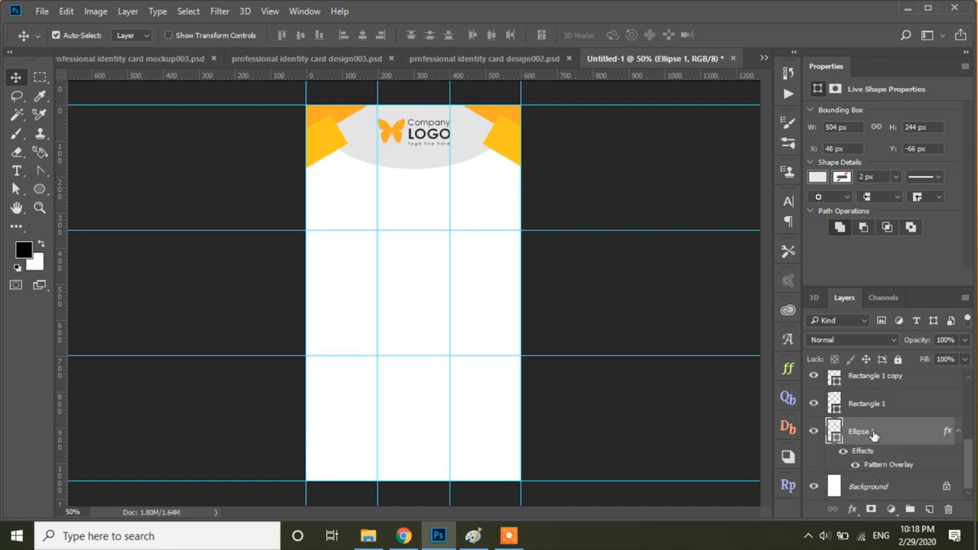
click(959, 434)
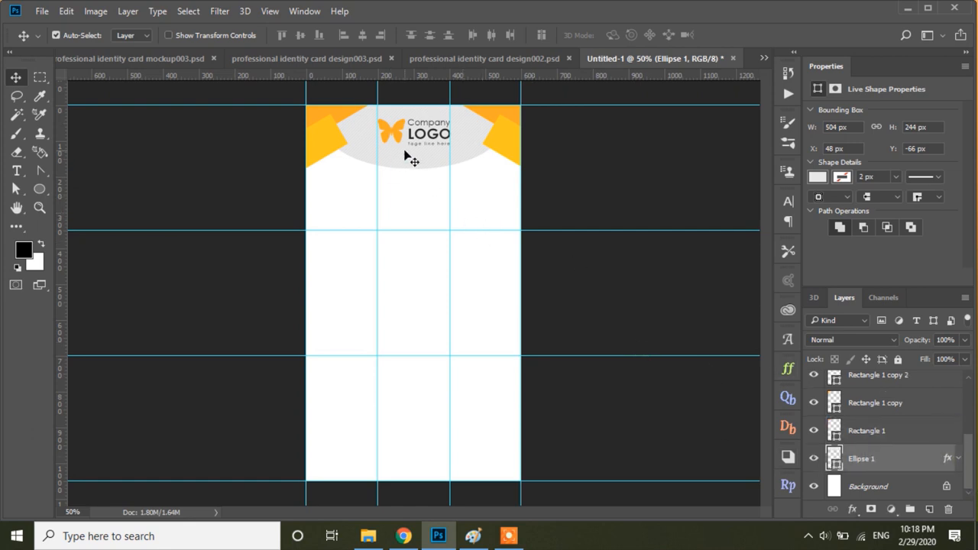
click(577, 173)
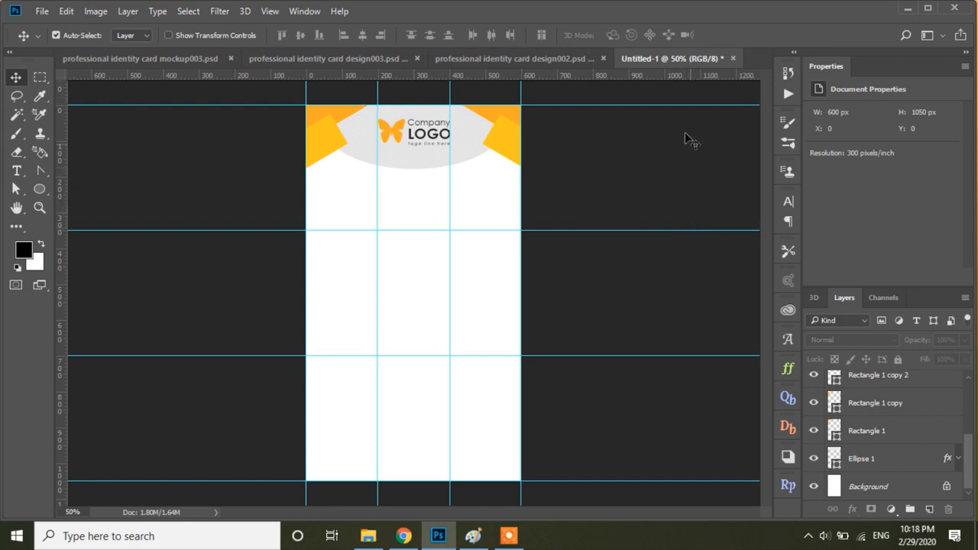
- Draw a black rectangle about 600 x 438 px across the full width of the card's lower part
click(613, 150)
right_click(44, 190)
click(77, 189)
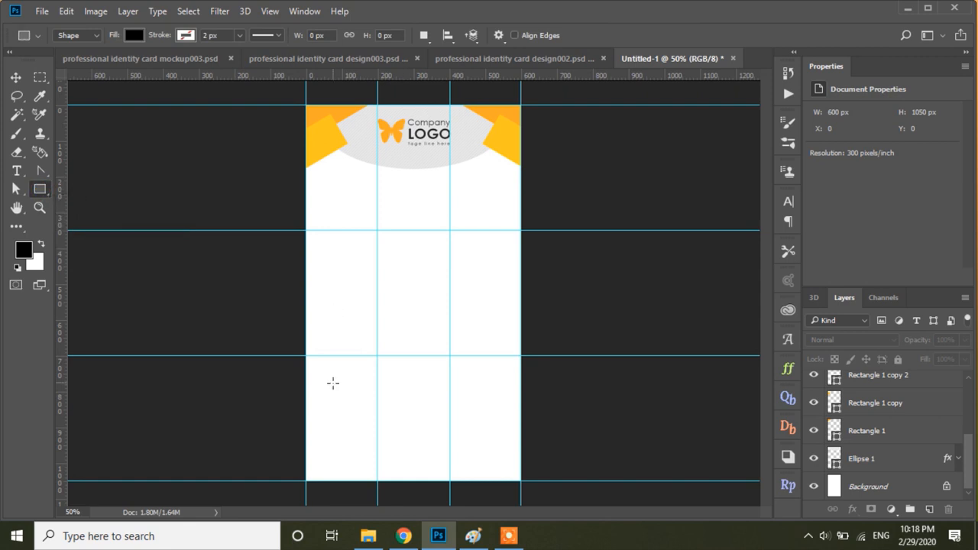
drag(306, 324, 523, 481)
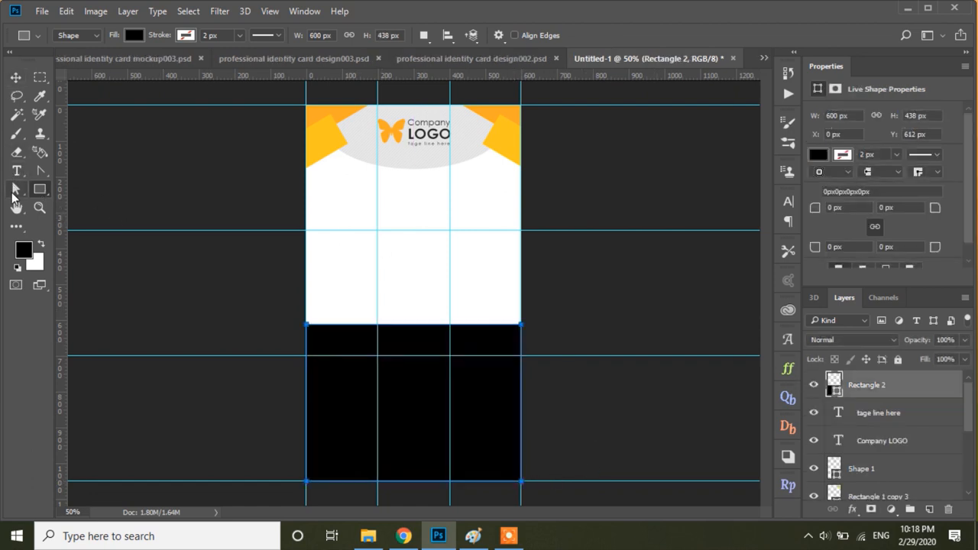
- Raise the black rectangle's top-right corner by about 140 px to slant its upper edge, converting it to a regular path
click(15, 191)
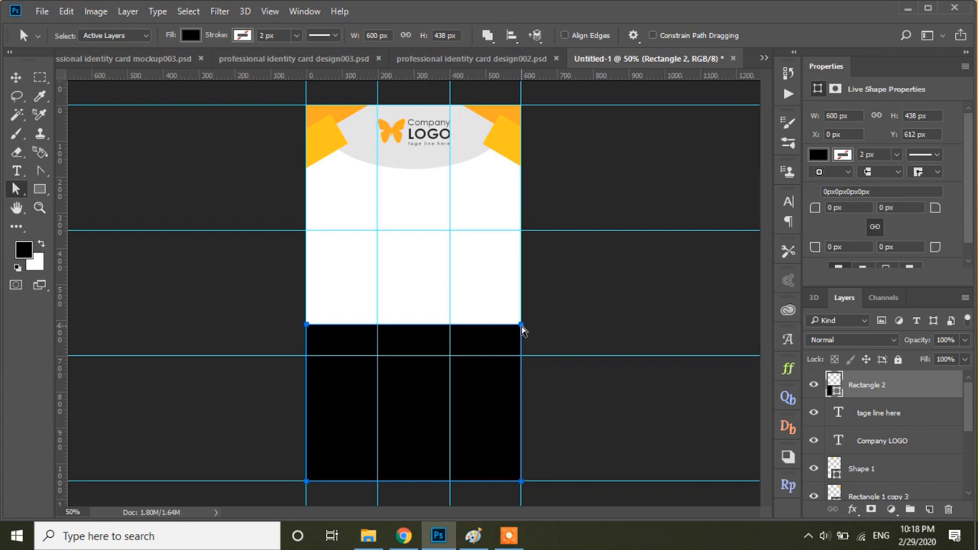
drag(522, 327, 520, 274)
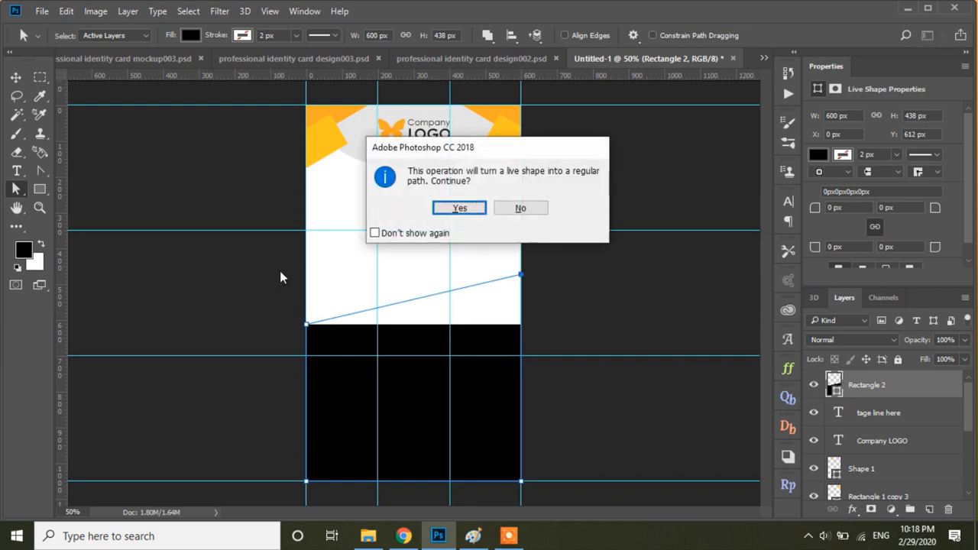
click(458, 207)
click(16, 76)
click(201, 203)
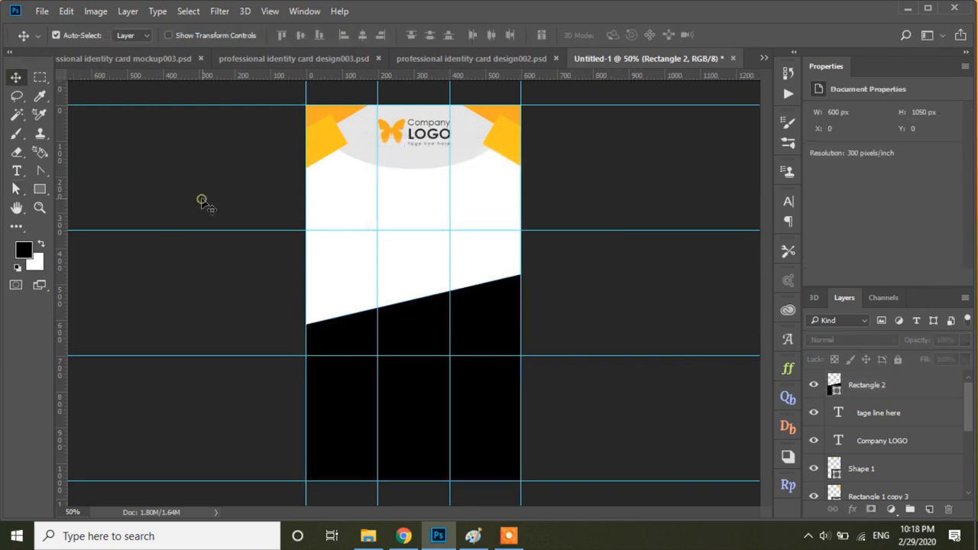
- Draw a black rectangle about 600 x 110 px across the card over the slanted edge and delete its bottom-right corner point
click(39, 189)
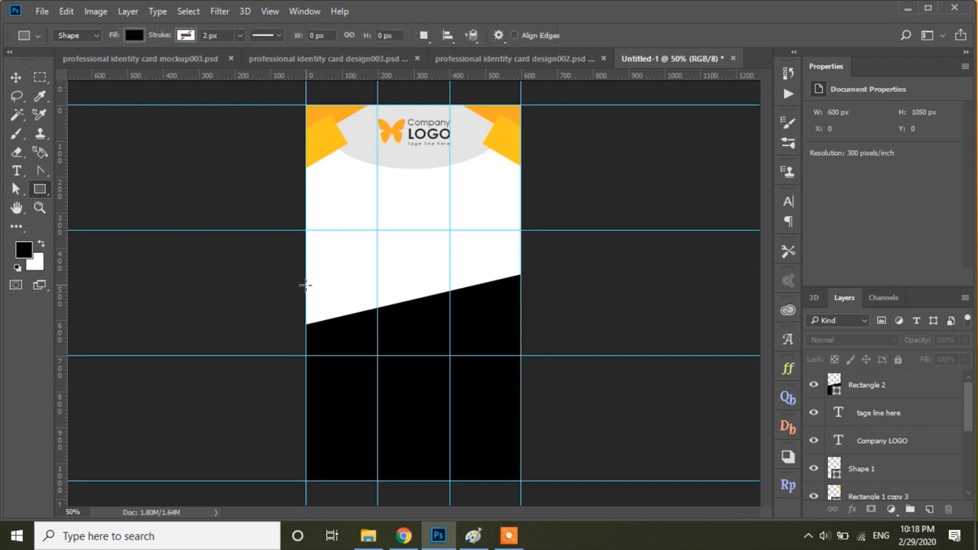
drag(305, 285, 523, 323)
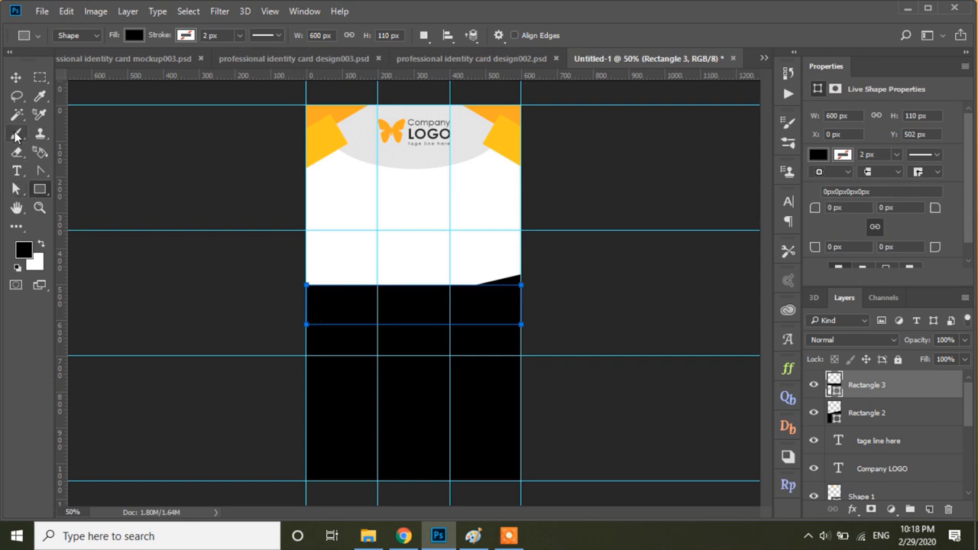
click(16, 189)
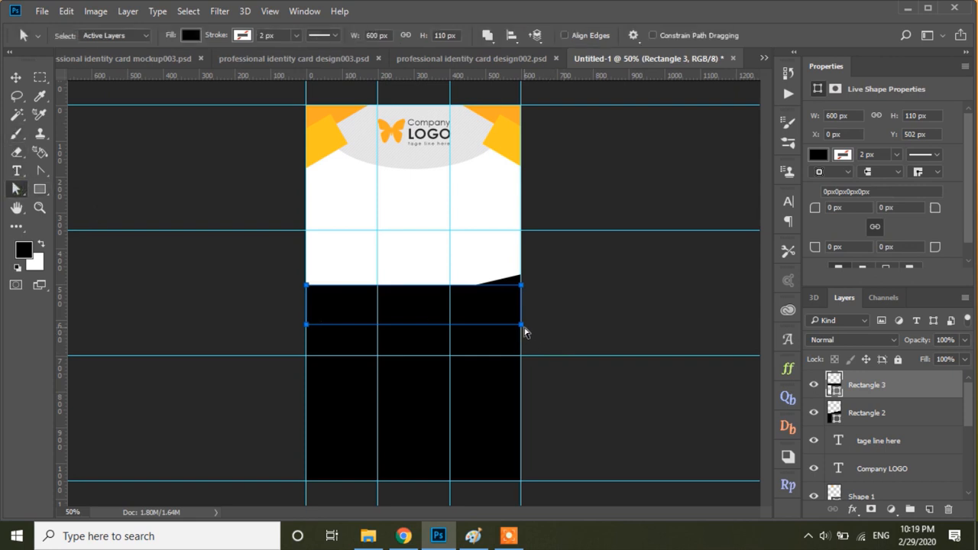
key(Delete)
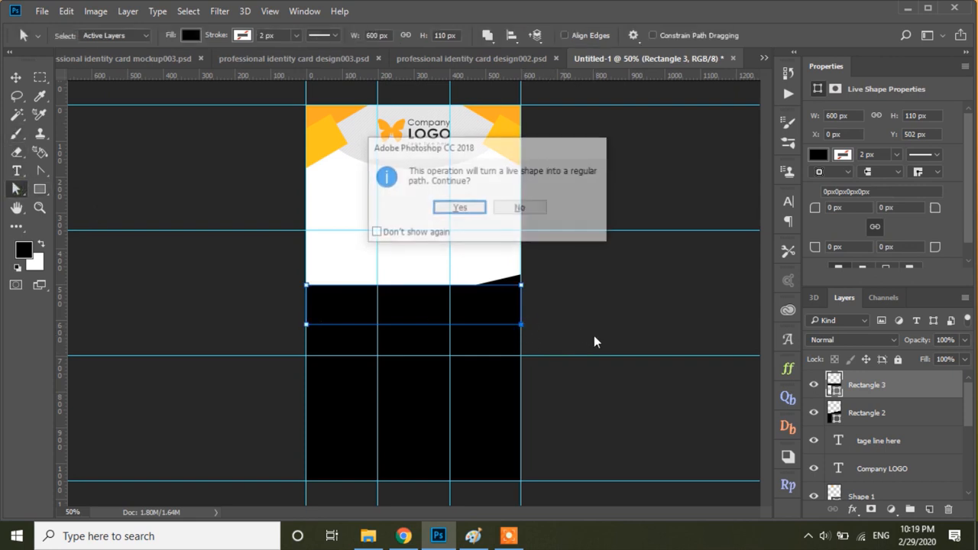
click(463, 214)
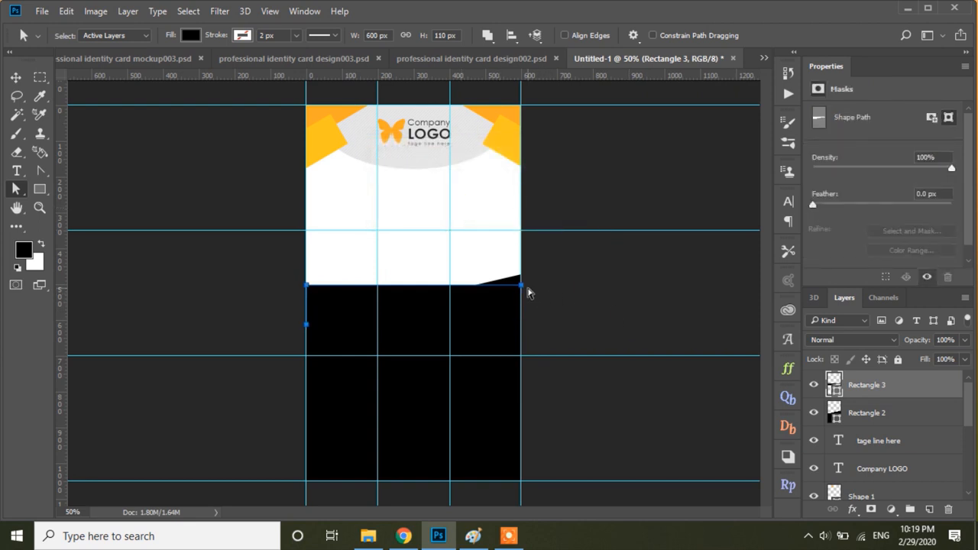
- Reshape the new shape into a tapering strip, raising its right point to the slant's upper corner and lowering its top-left point about 48 px
drag(521, 288, 520, 274)
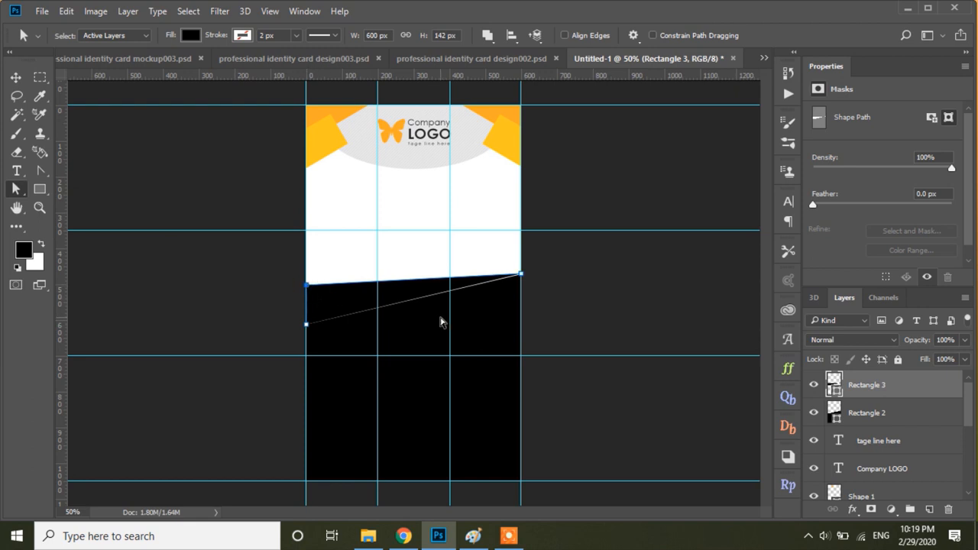
key(Down)
key(Down)
key(Down)
key(Down)
key(Down)
key(Down)
key(Down)
key(Down)
key(Down)
key(Down)
key(Down)
key(Down)
key(Down)
key(Down)
key(Down)
key(Down)
key(Down)
key(Down)
key(Down)
key(Down)
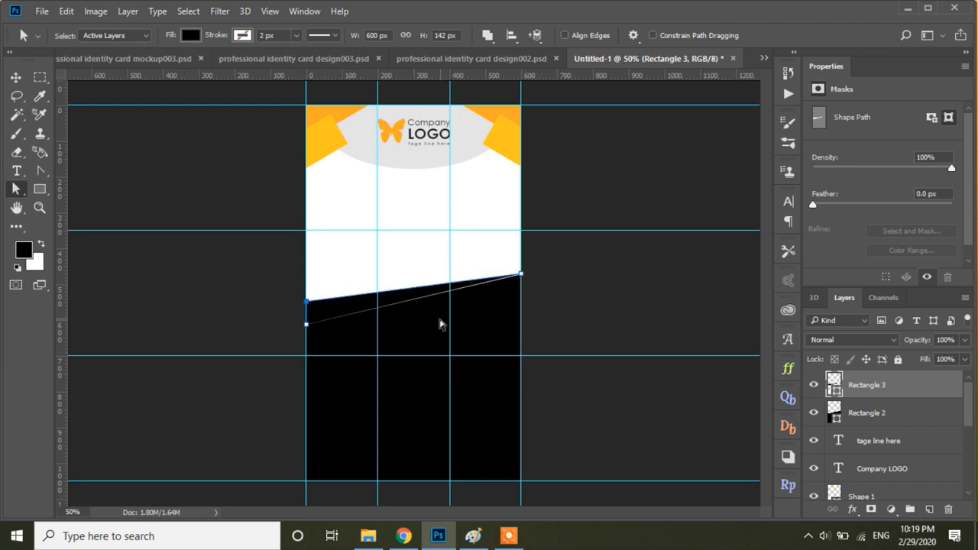
- Fill the tapering strip with the yellow of the corner rectangles and nudge its right tip down about 2 px
double_click(836, 386)
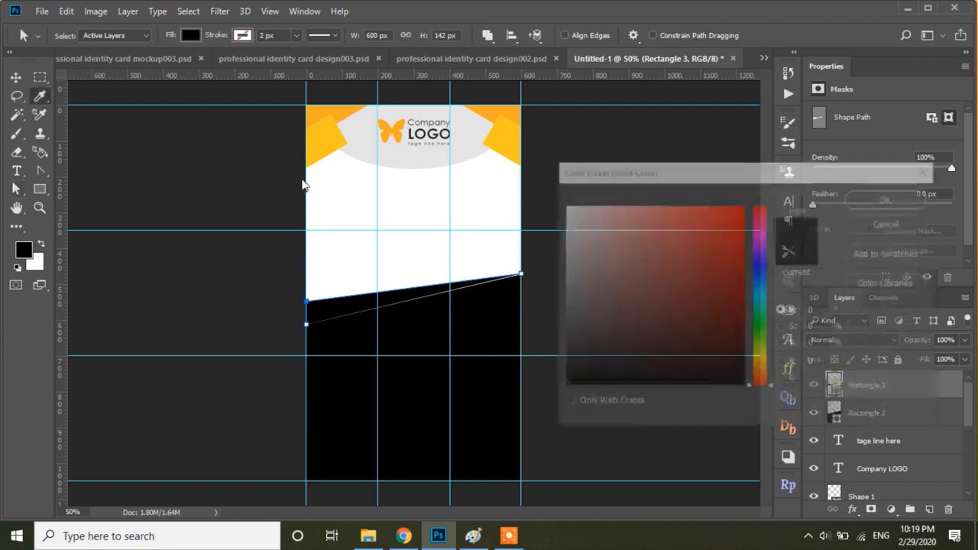
click(323, 135)
click(886, 198)
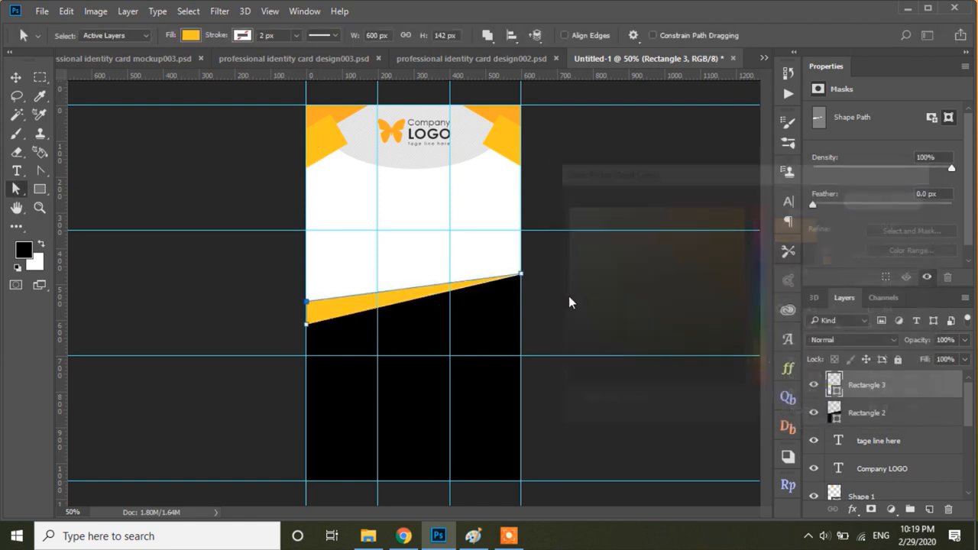
click(521, 273)
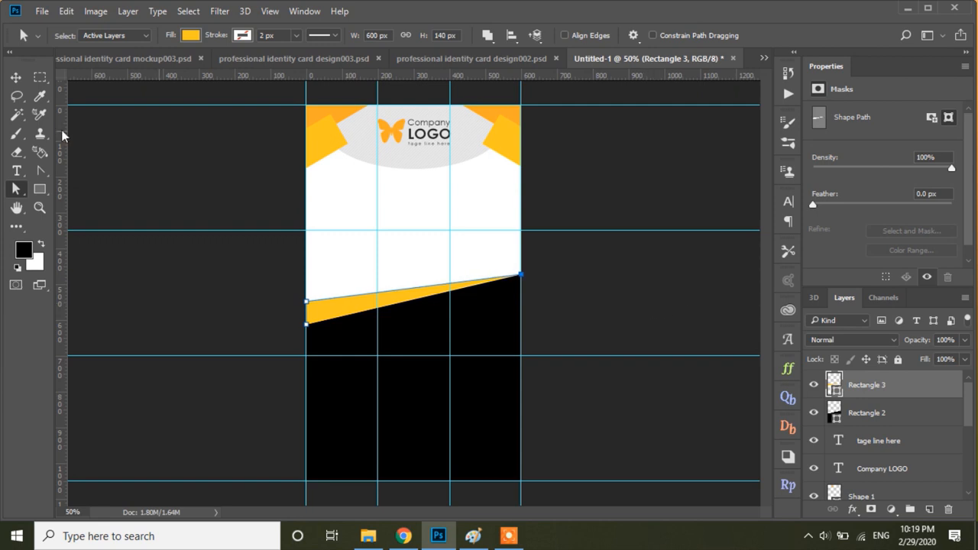
click(15, 77)
click(207, 183)
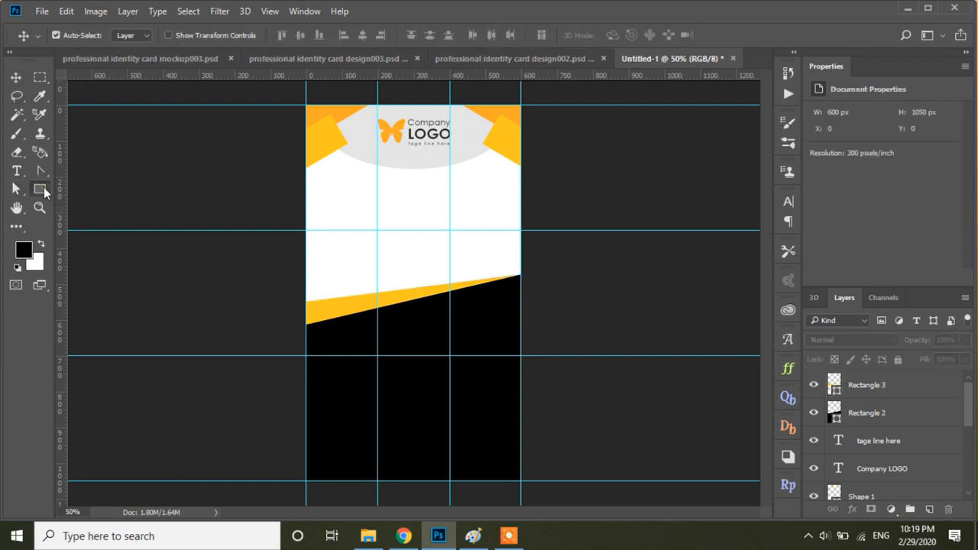
- Draw a black circle about 306 px wide and centre it horizontally on the card, just above the slanted section
drag(43, 187, 96, 215)
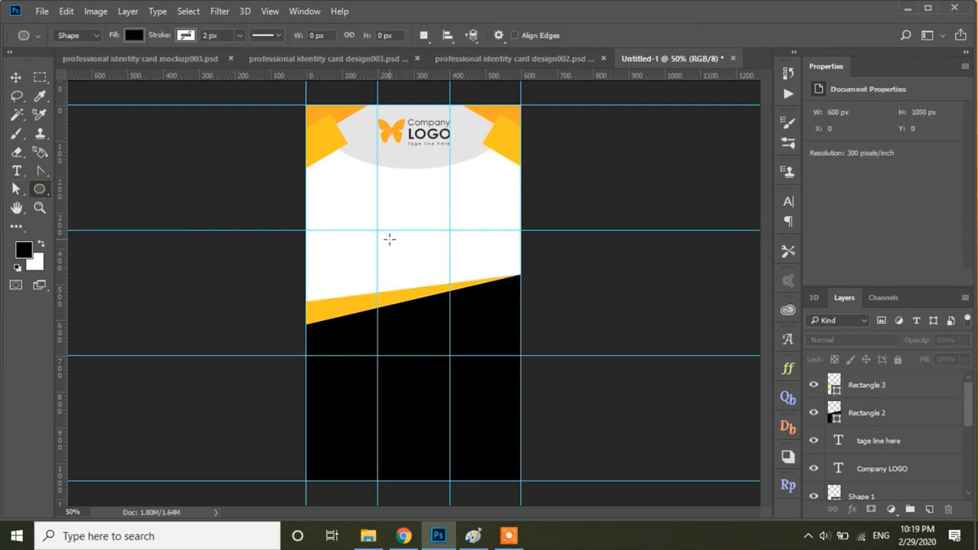
drag(364, 222, 473, 363)
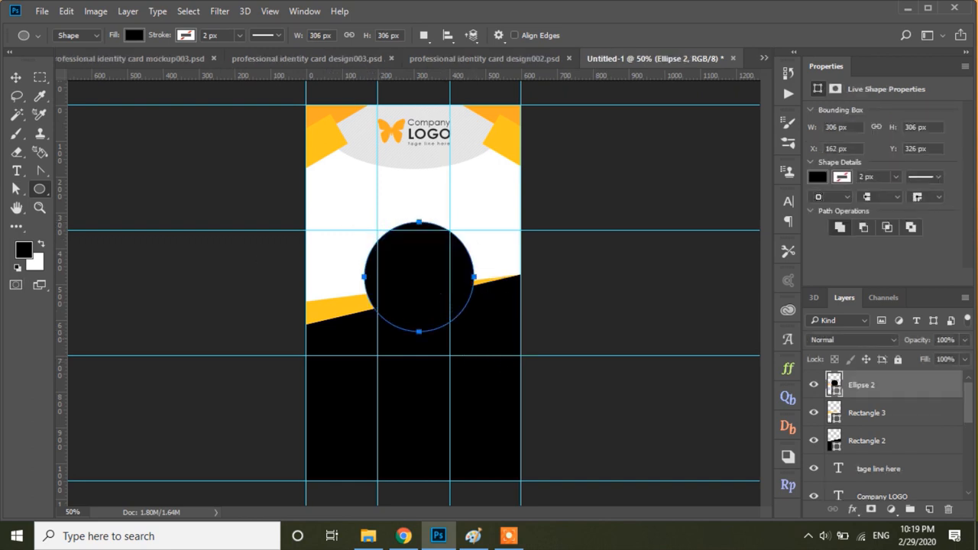
key(v)
click(225, 175)
drag(415, 266, 409, 227)
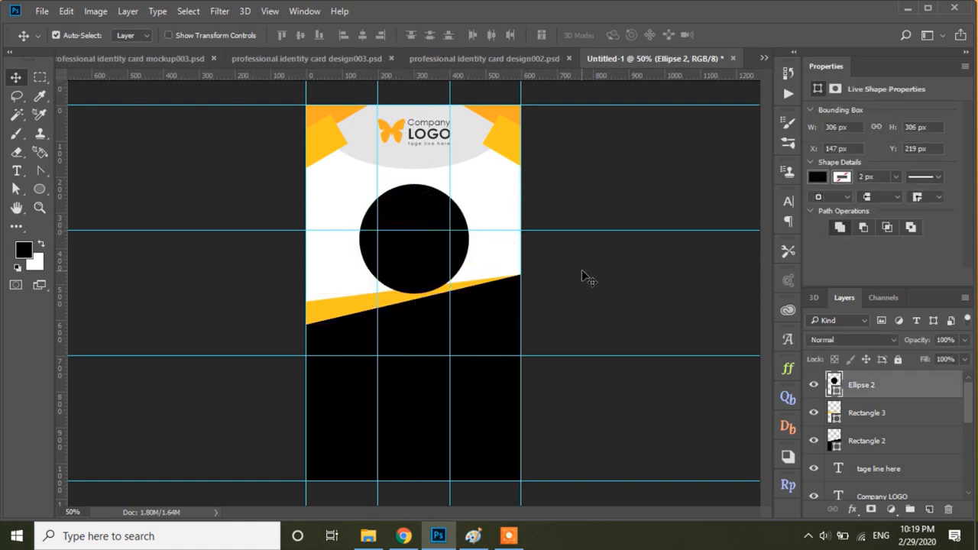
- Duplicate the Ellipse 2 layer and enlarge the copied circle from its centre to about 109%
click(581, 271)
click(427, 218)
click(670, 323)
click(412, 220)
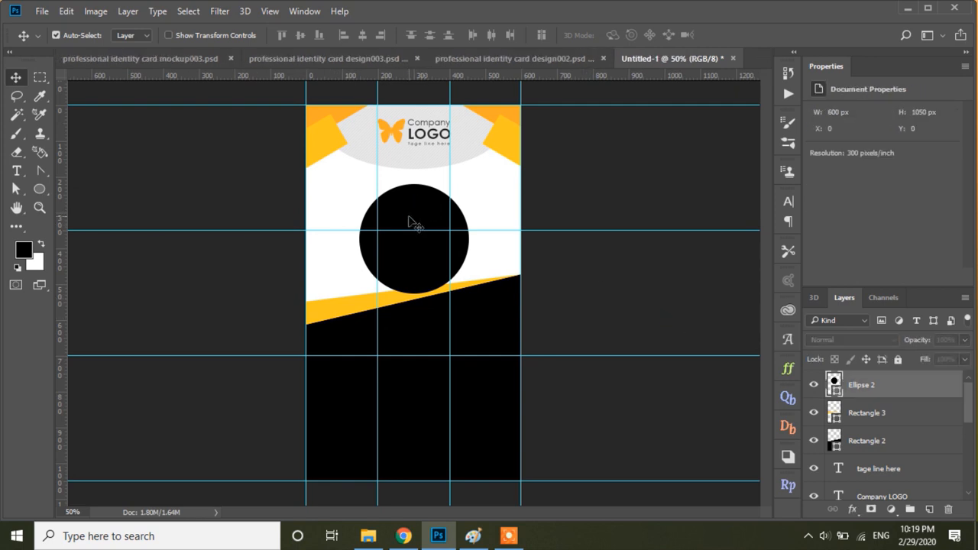
right_click(885, 391)
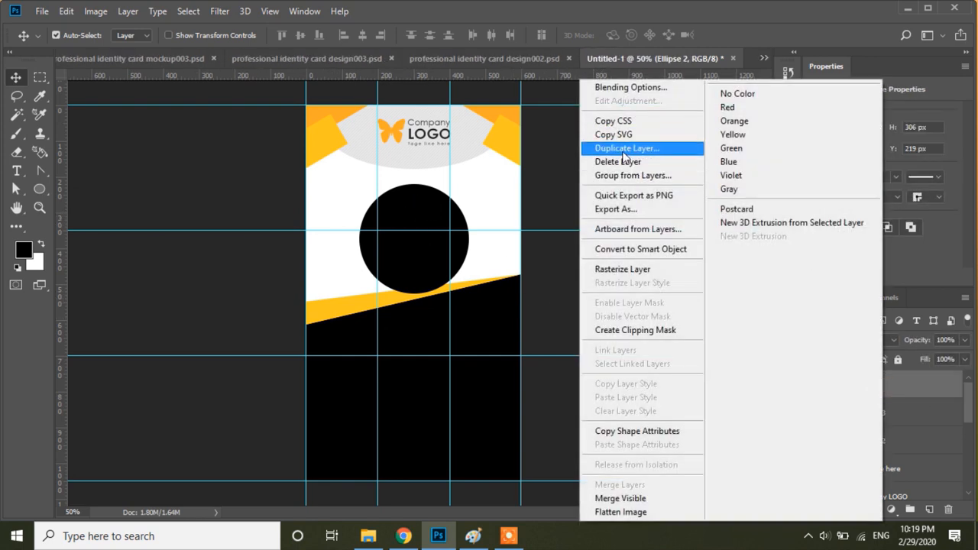
click(627, 149)
click(612, 158)
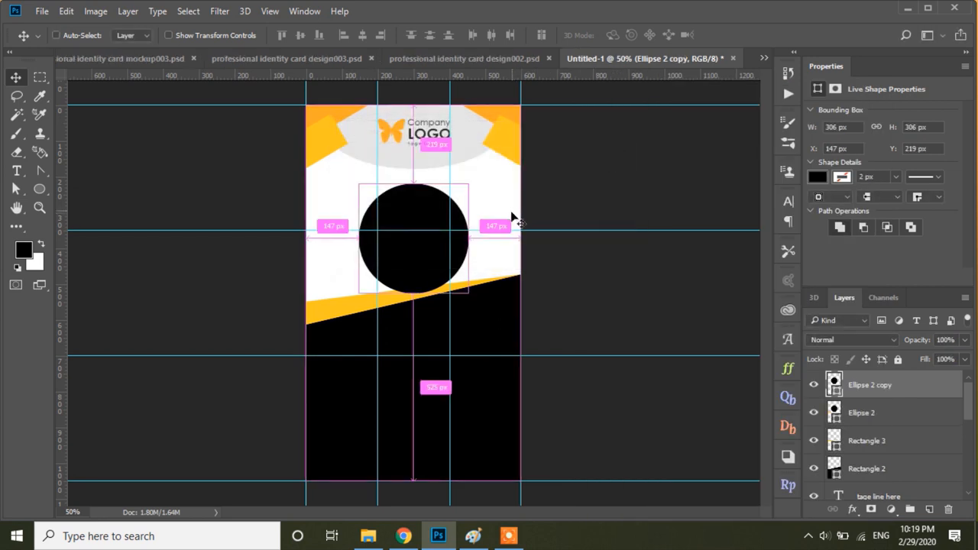
key(ctrl+t)
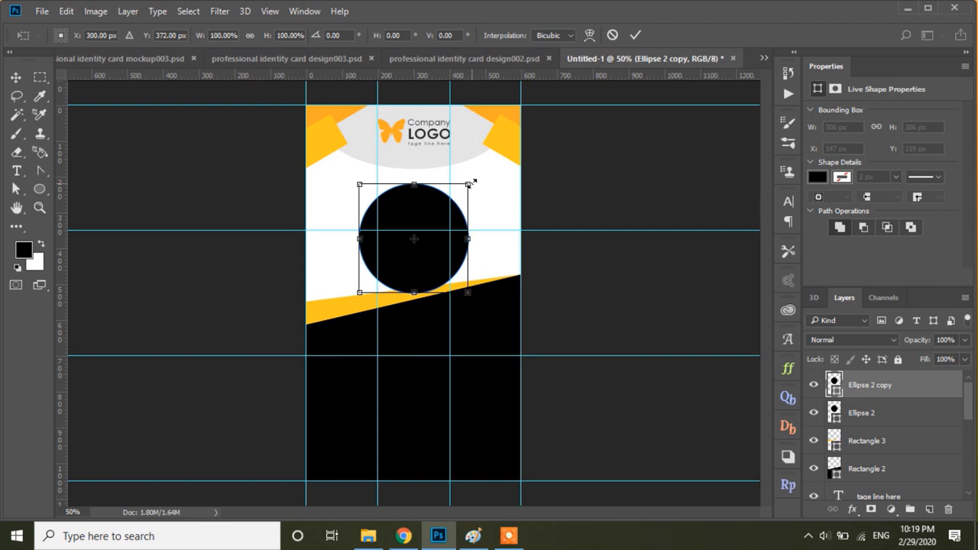
drag(468, 184, 480, 184)
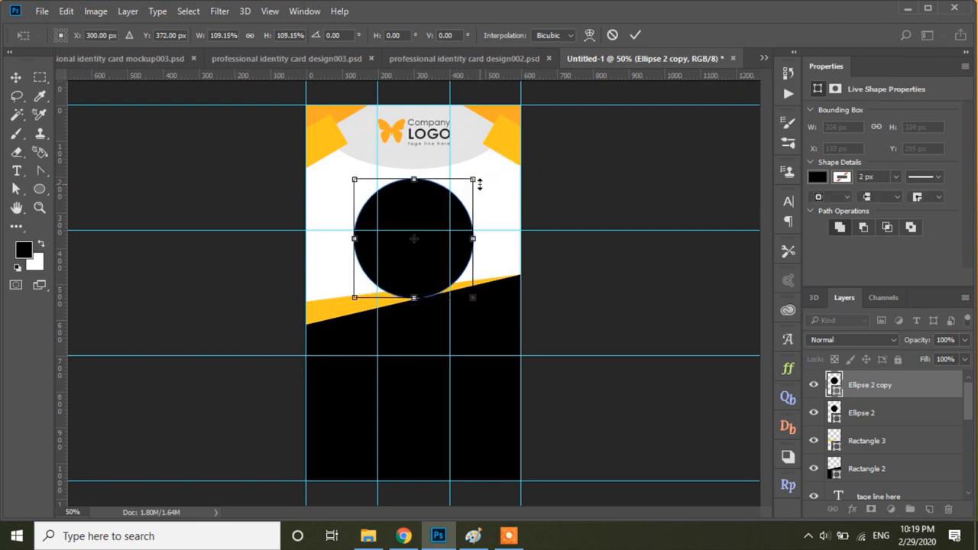
click(635, 36)
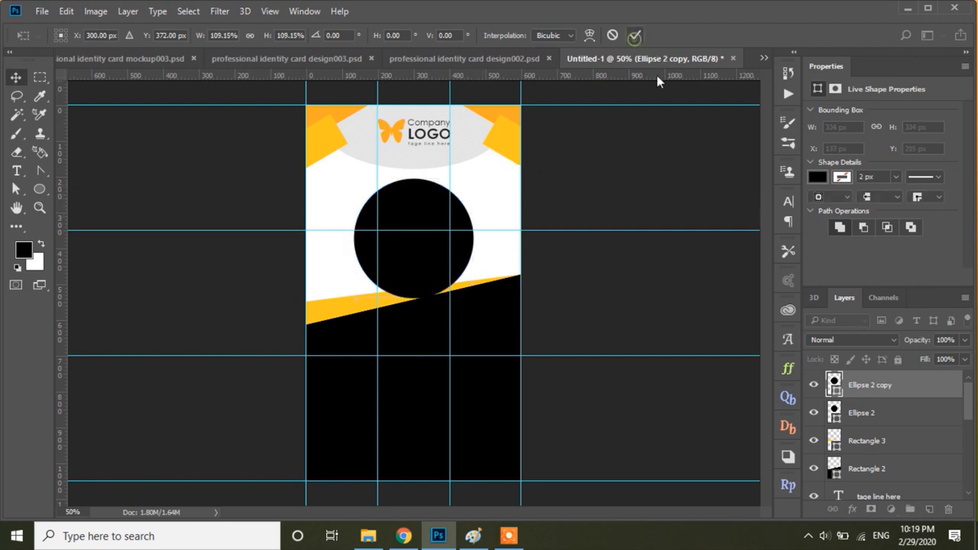
- Move both circles up together by about 8 px
shift+click(859, 412)
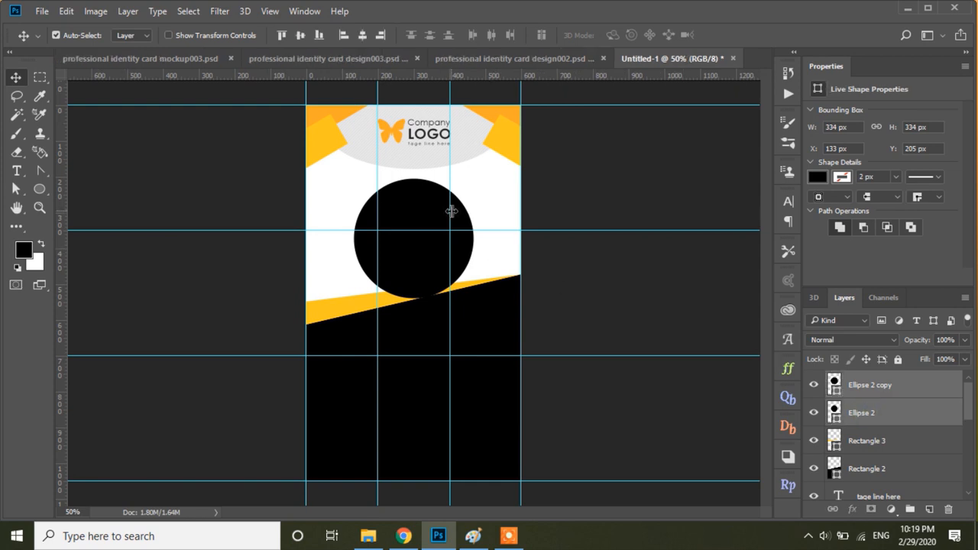
key(Up)
key(Up)
key(Up)
key(Up)
key(Up)
key(Up)
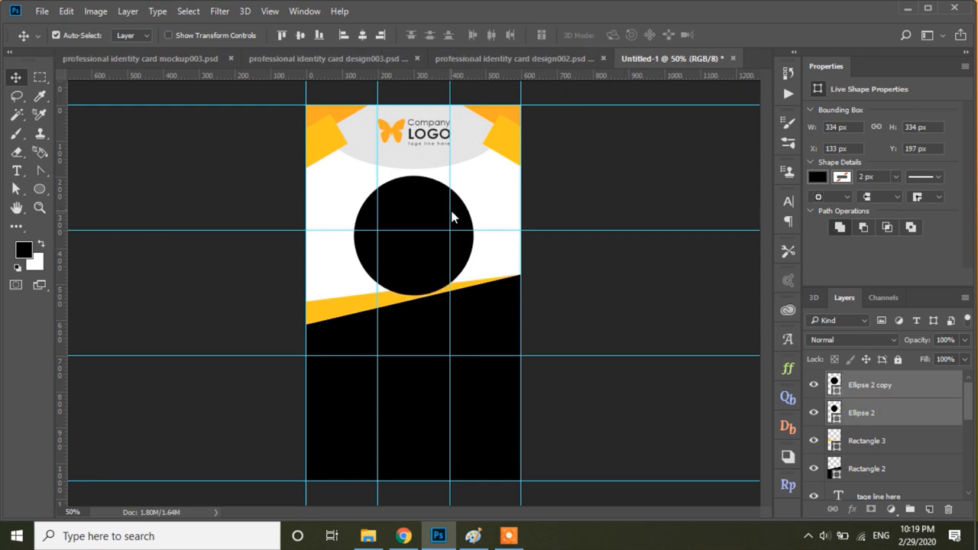
- Fill the larger circle, Ellipse 2 copy, with the corner rectangles' yellow, ffca28
click(834, 383)
double_click(834, 384)
click(327, 136)
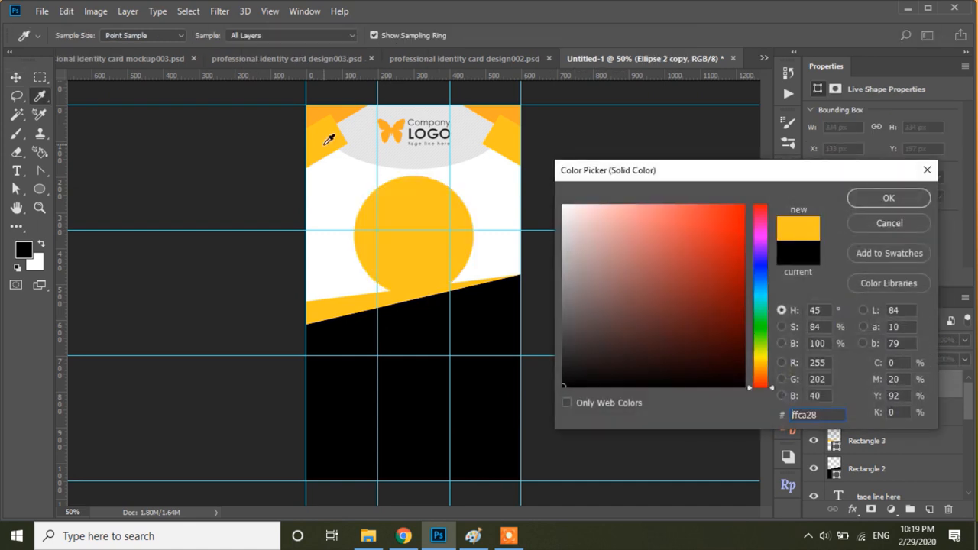
click(889, 199)
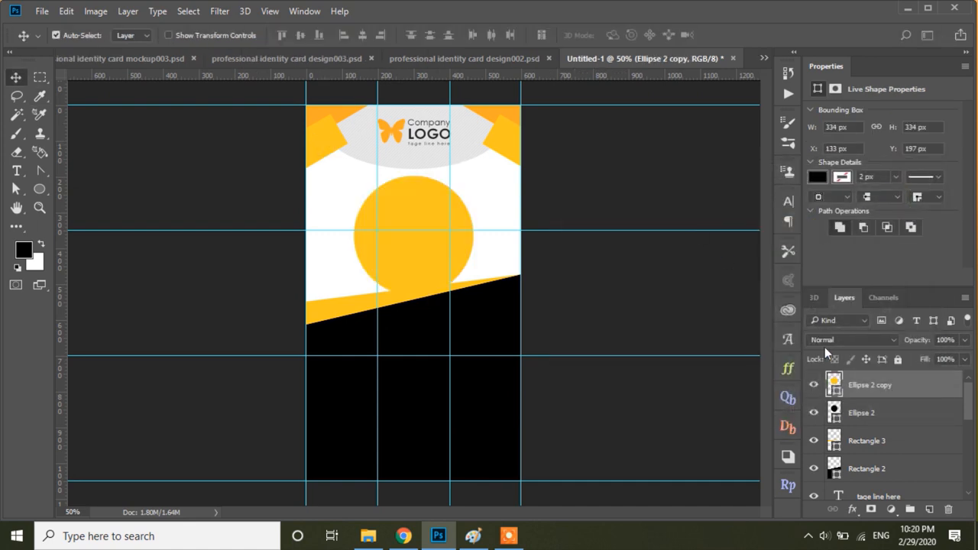
- Move the black Ellipse 2 layer above the yellow circle and shrink it from its centre to about 96%
click(857, 413)
drag(857, 413, 867, 378)
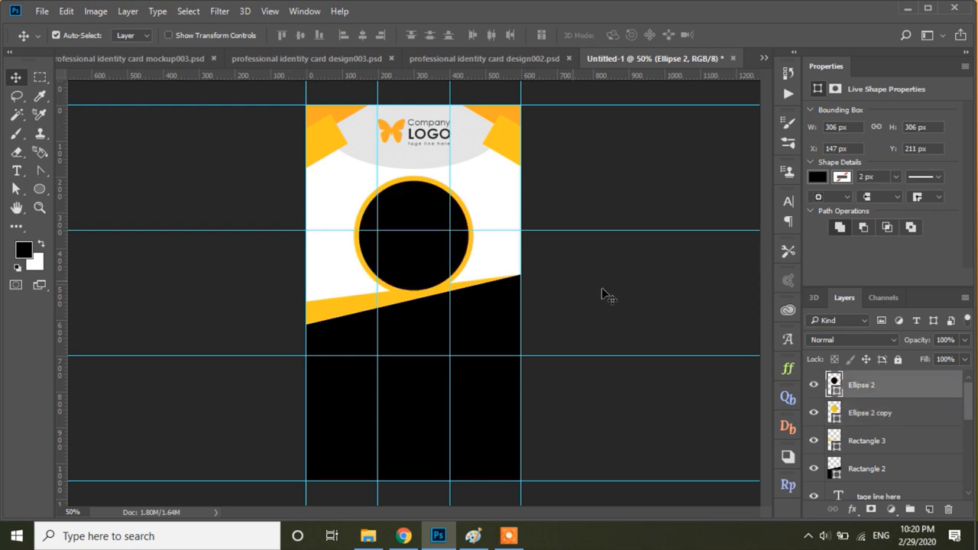
click(644, 290)
click(429, 214)
key(ctrl+t)
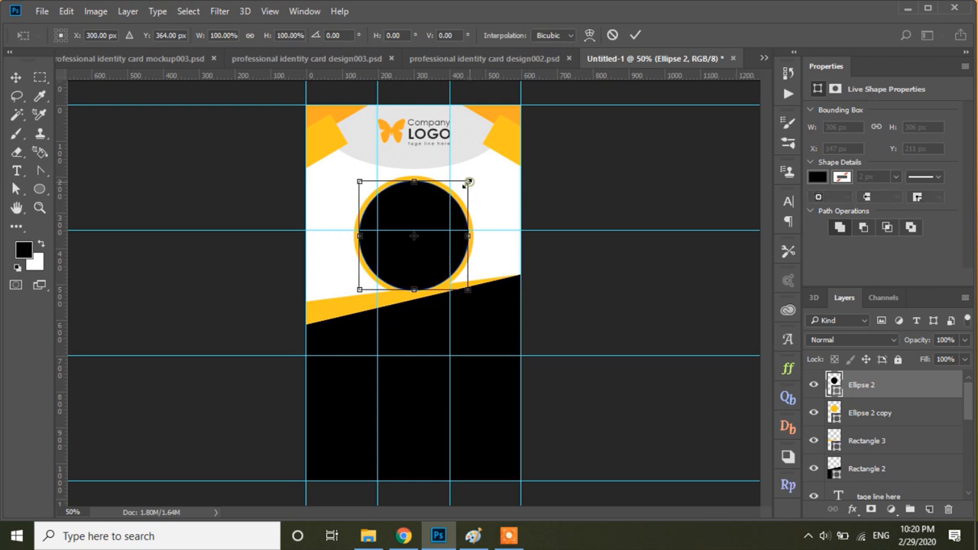
drag(469, 181, 466, 184)
click(635, 34)
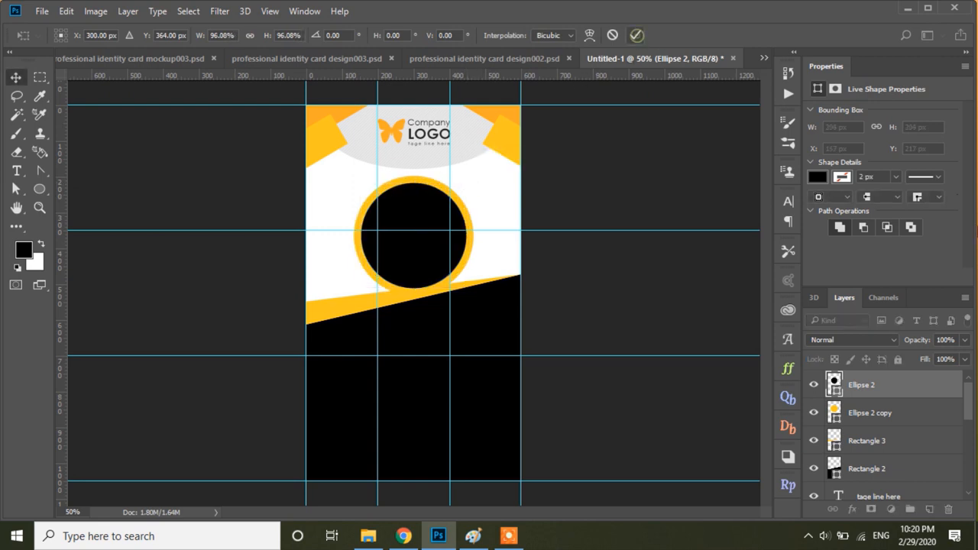
- Give the black circle a 5 px solid light gray stroke
text(5)
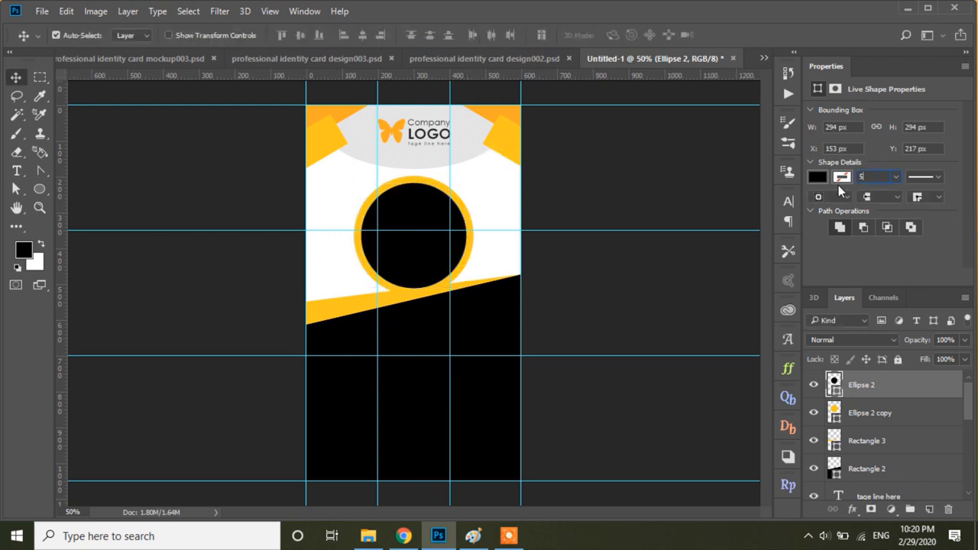
key(Tab)
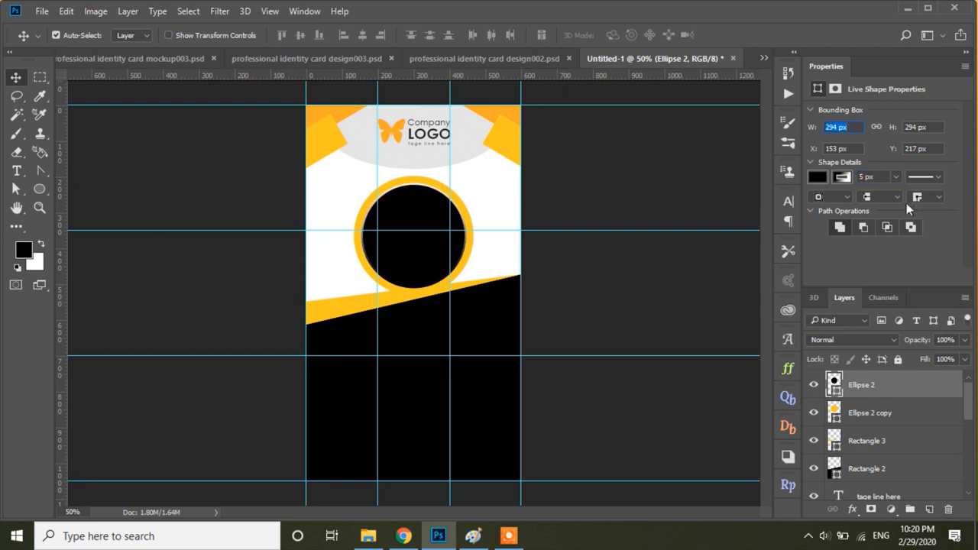
click(844, 180)
click(851, 205)
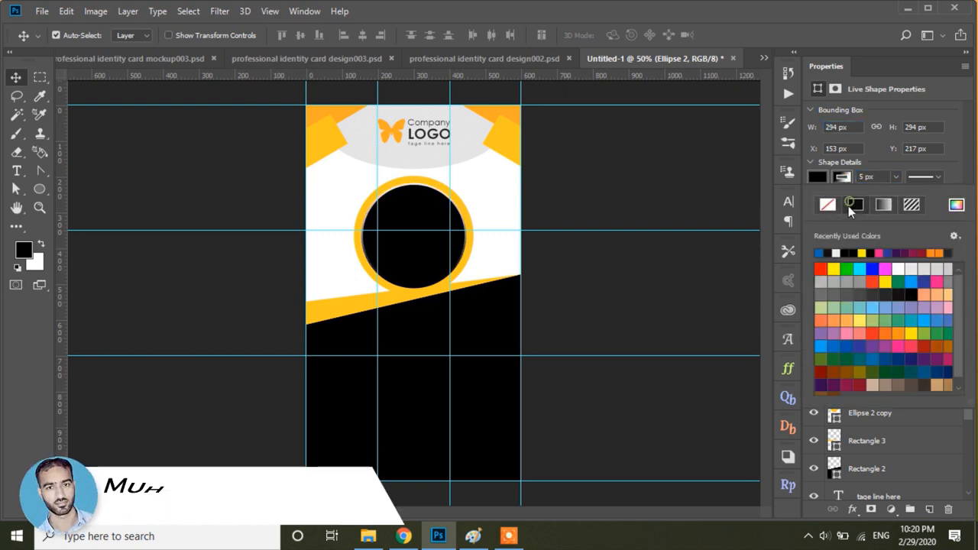
click(923, 269)
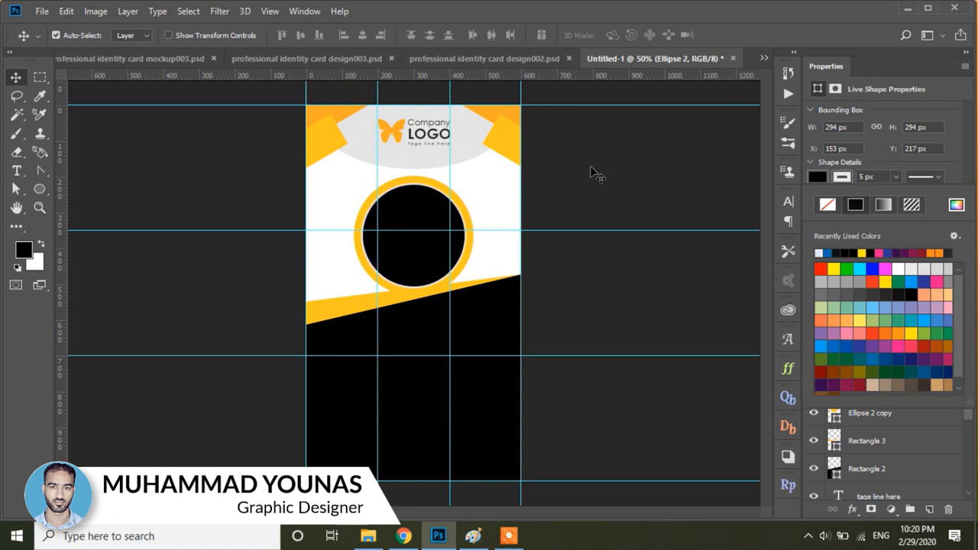
click(606, 172)
click(605, 172)
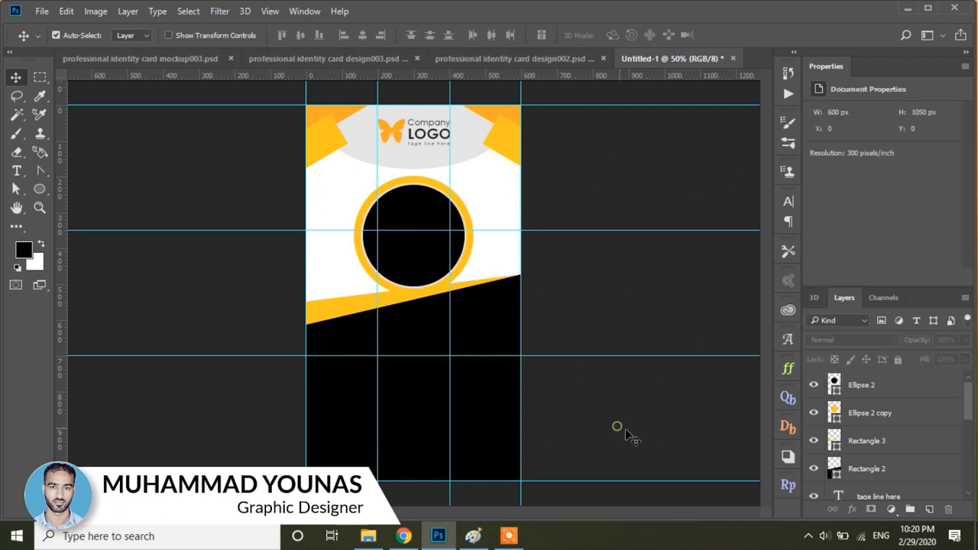
- Recolour the slanted lower section, Rectangle 2, from black to a very dark gray, about 1b1b1b
click(837, 471)
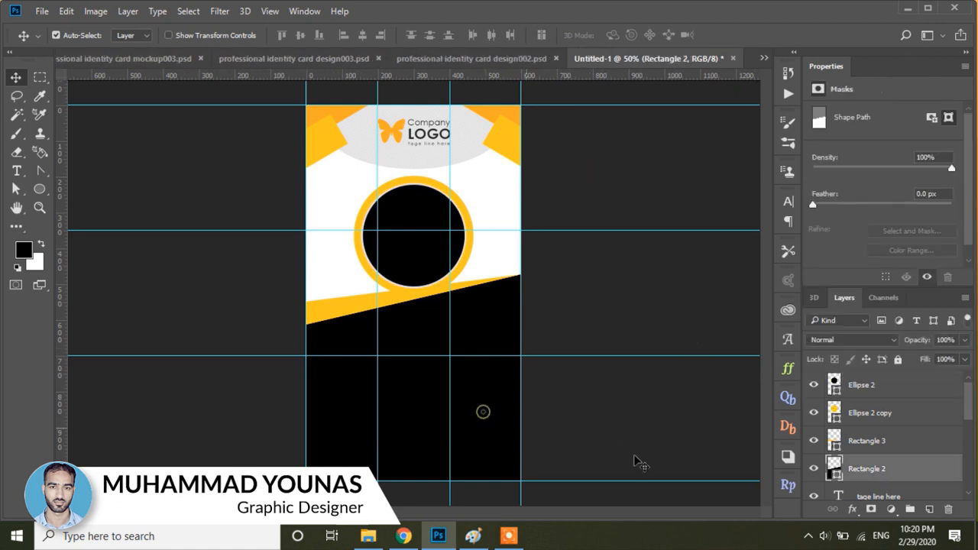
double_click(834, 468)
click(245, 298)
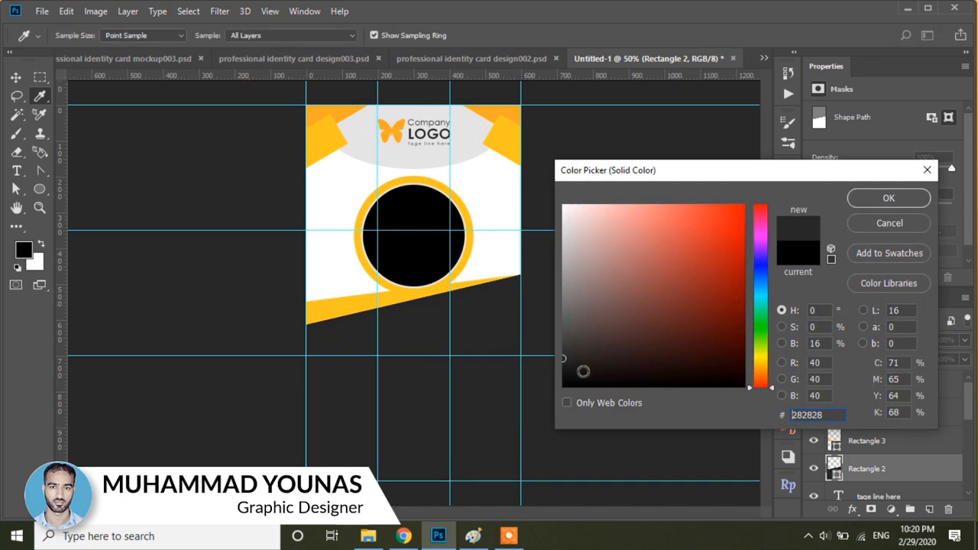
click(563, 367)
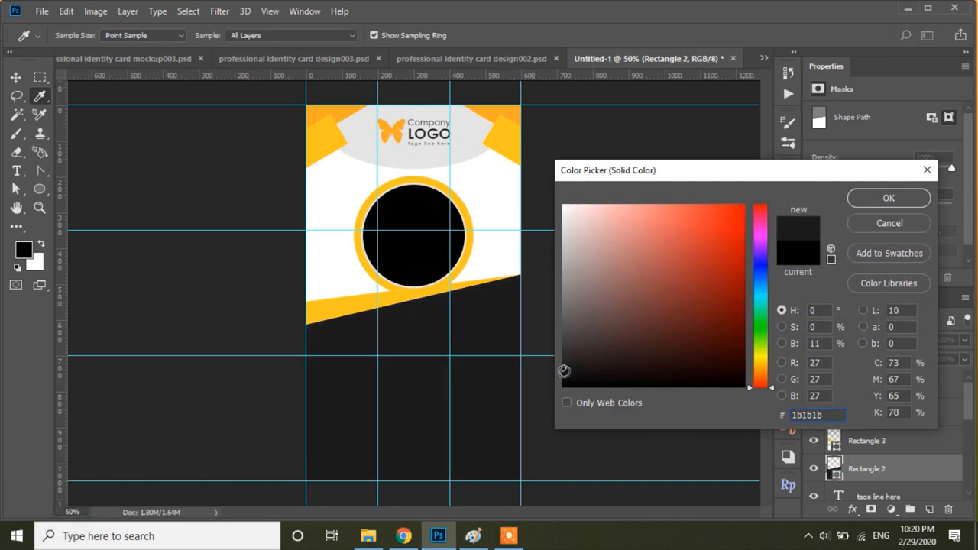
click(564, 371)
click(873, 200)
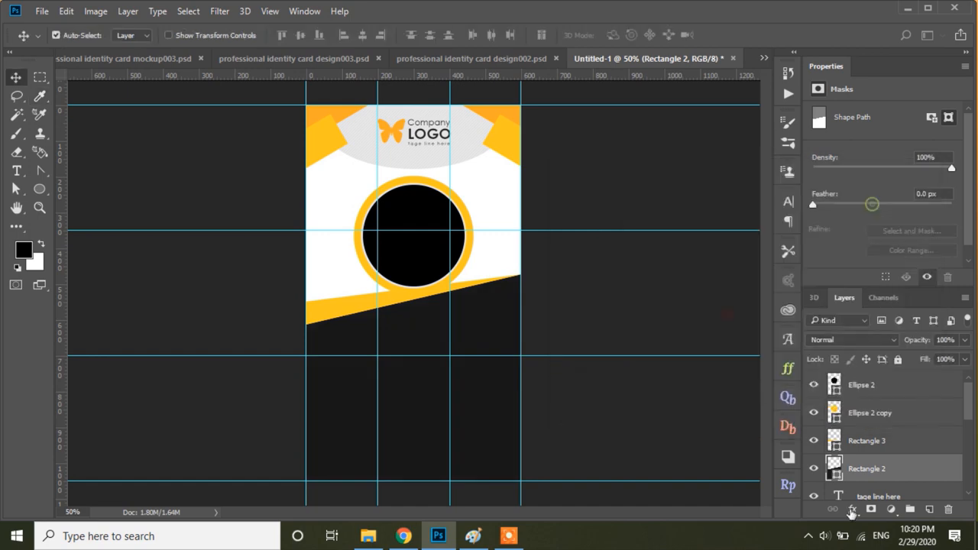
- Add a Pattern Overlay of diagonal stripes to Rectangle 2 with Multiply blending, 100% opacity and 100% scale
click(852, 508)
click(907, 469)
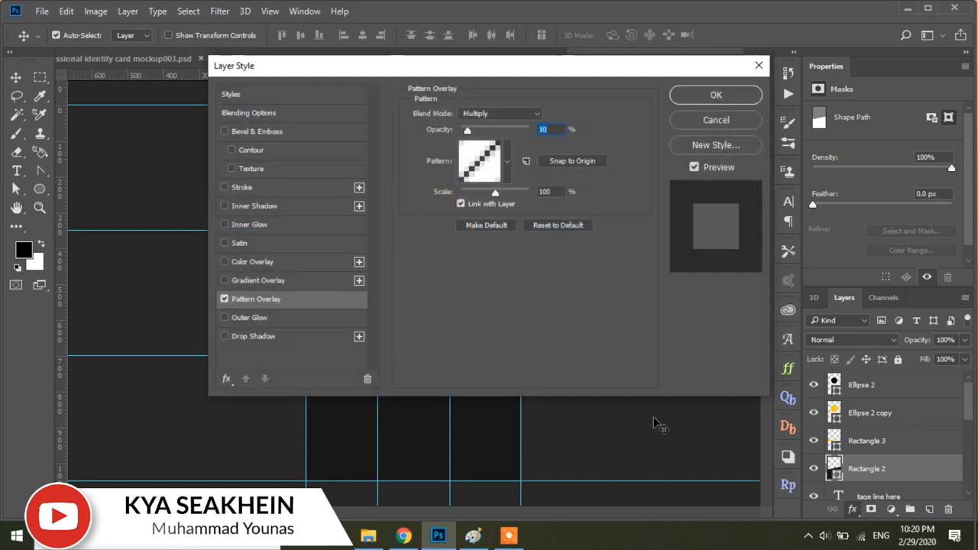
drag(428, 77, 706, 138)
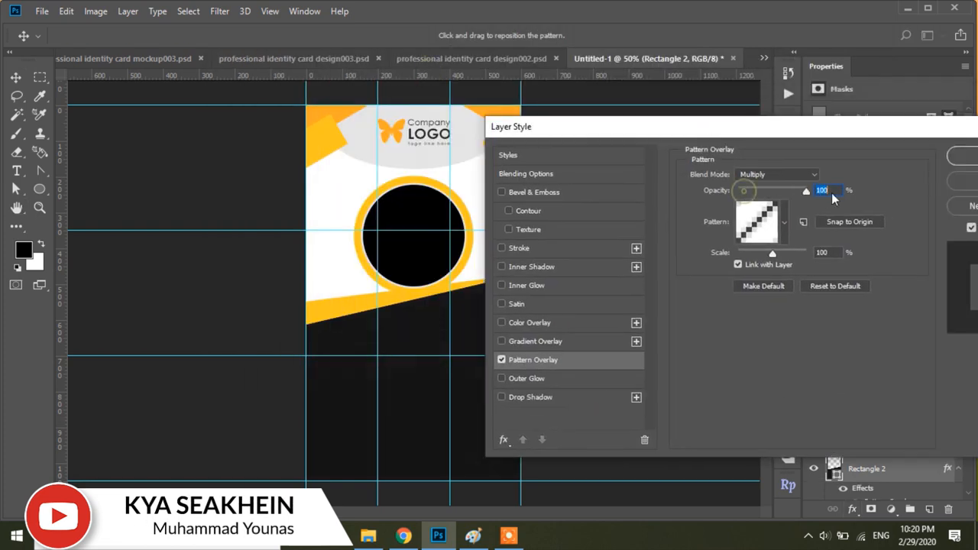
click(960, 152)
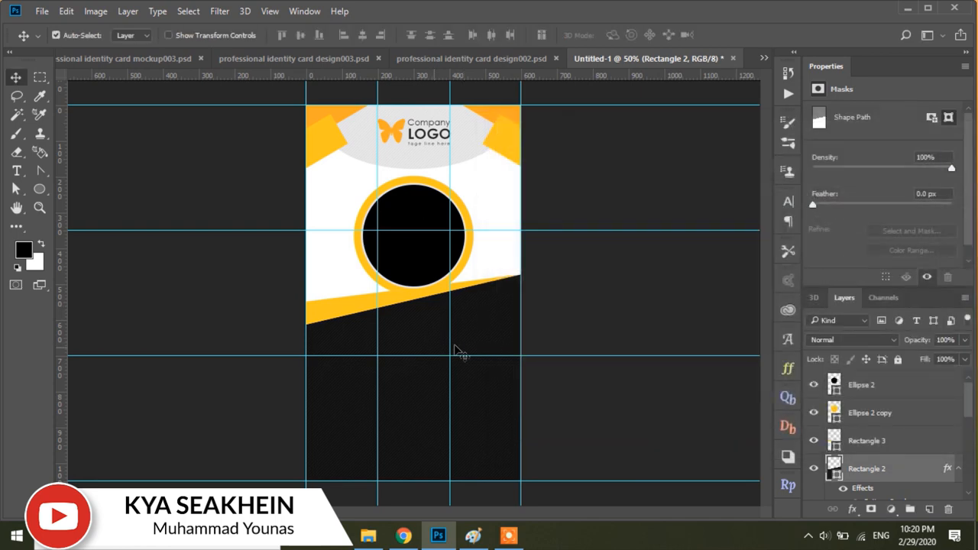
click(608, 302)
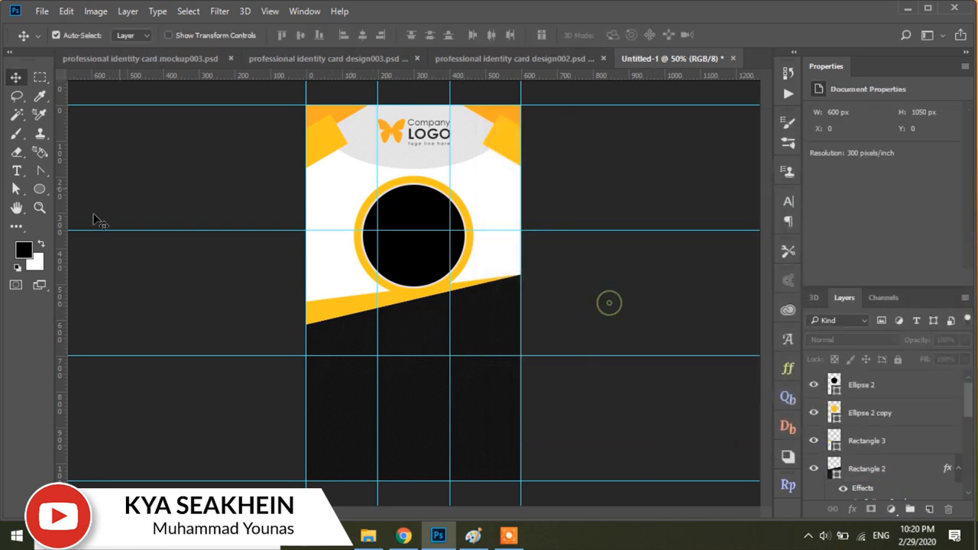
click(616, 265)
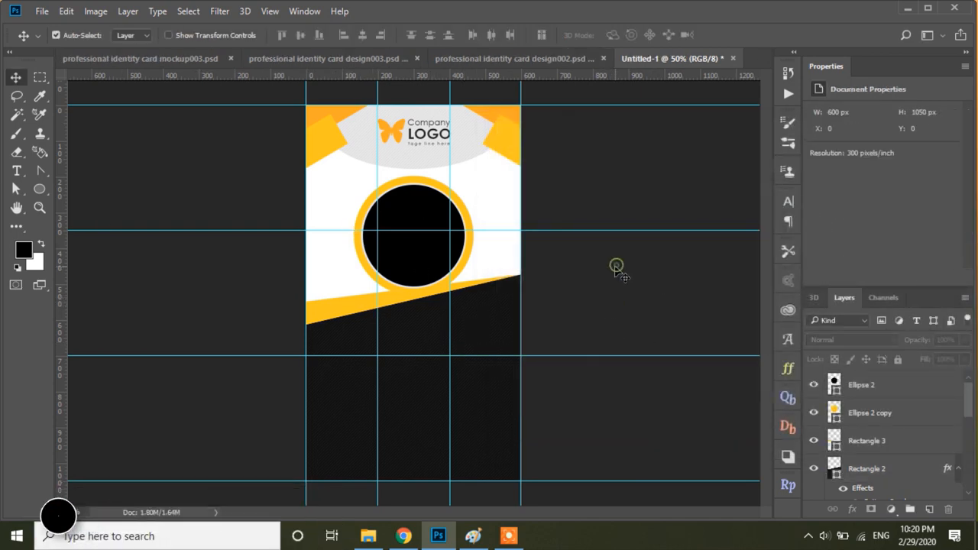
- Copy the portrait from professional identity card design003.psd onto the new card's photo circle and clip it to Ellipse 2
click(168, 153)
click(273, 59)
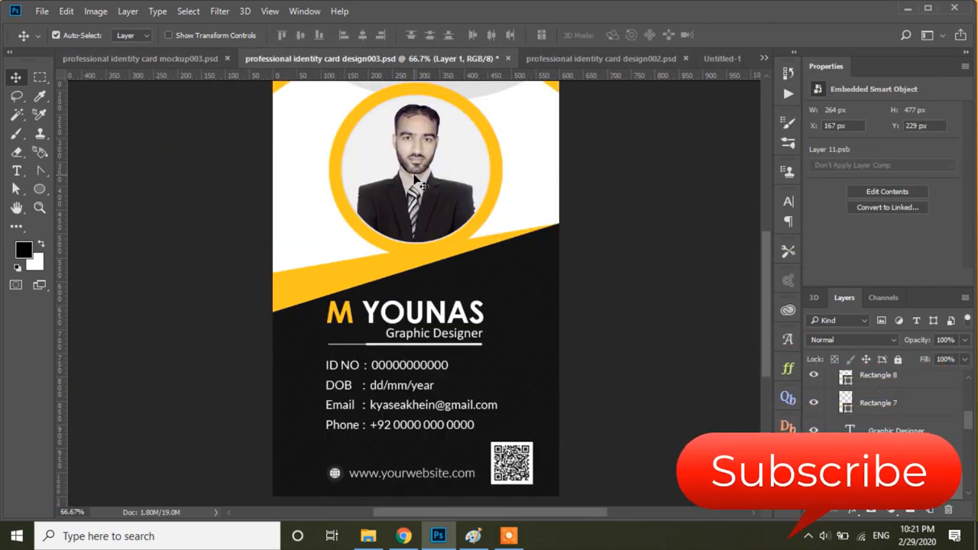
drag(412, 177, 419, 288)
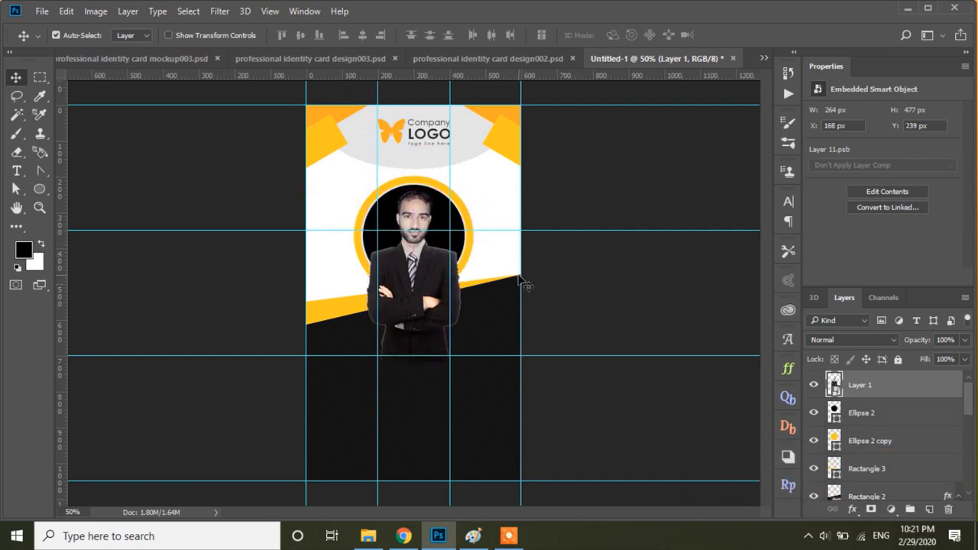
right_click(869, 393)
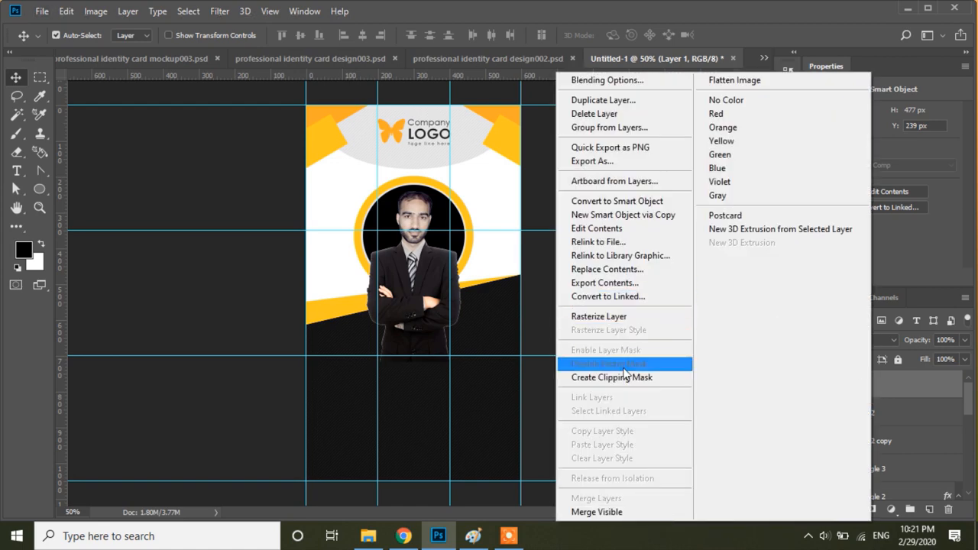
click(601, 377)
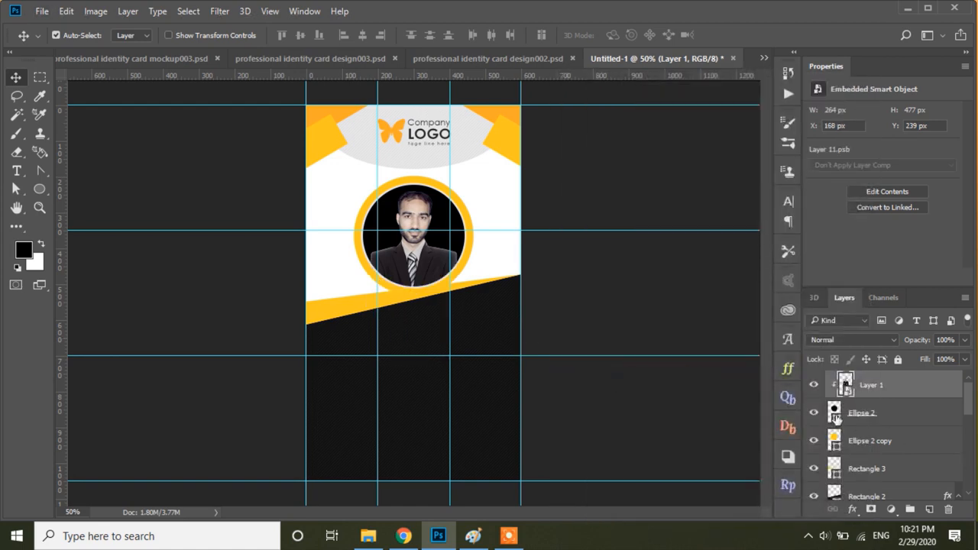
- Fill the circle behind the portrait, Ellipse 2, with light gray f1f1f1
double_click(834, 413)
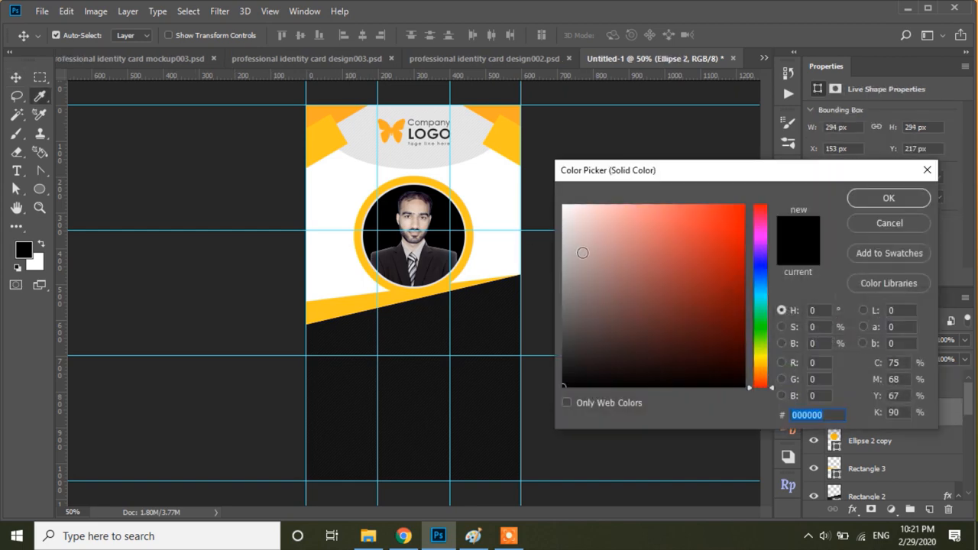
drag(563, 226, 560, 215)
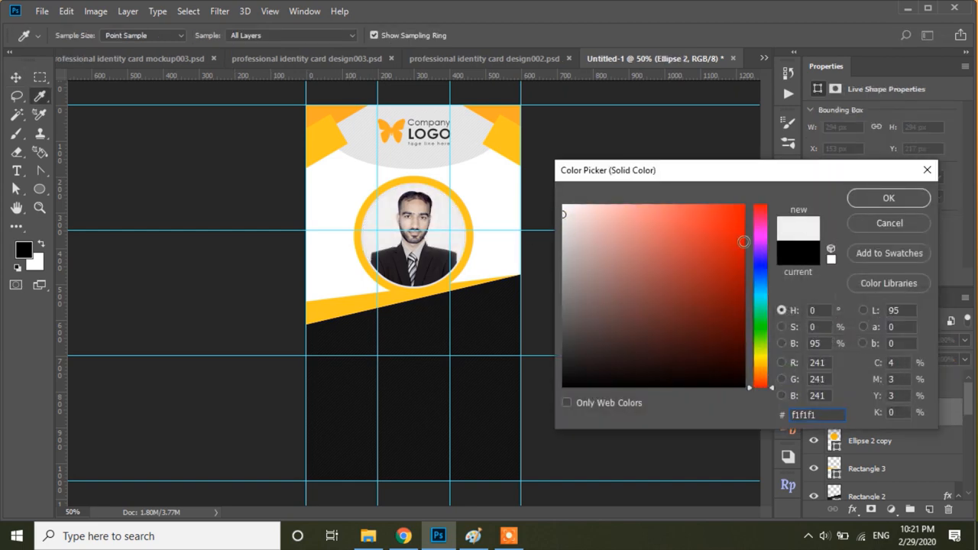
click(888, 198)
click(629, 179)
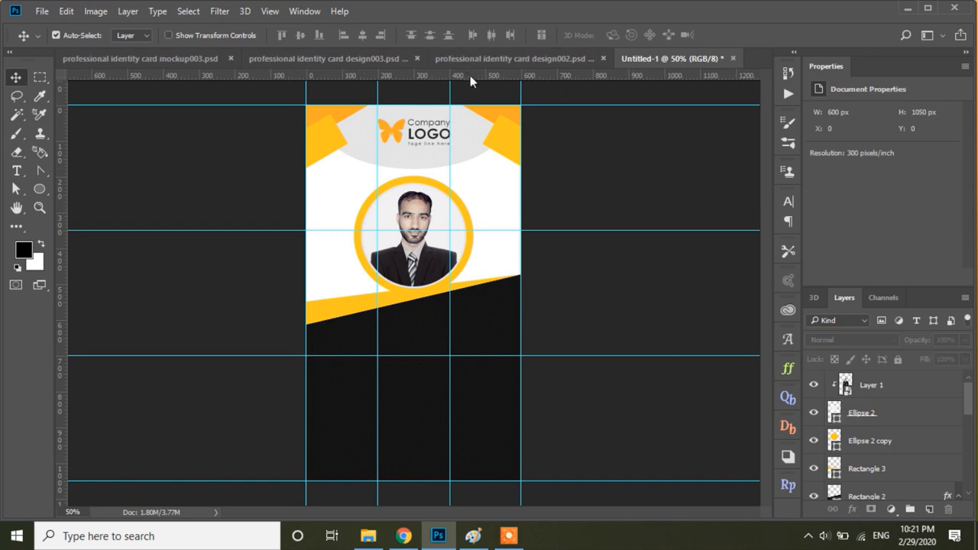
- Lock the portrait layer in professional identity card design003.psd and copy its name, job title, contact details, website and QR code into the new card
click(397, 56)
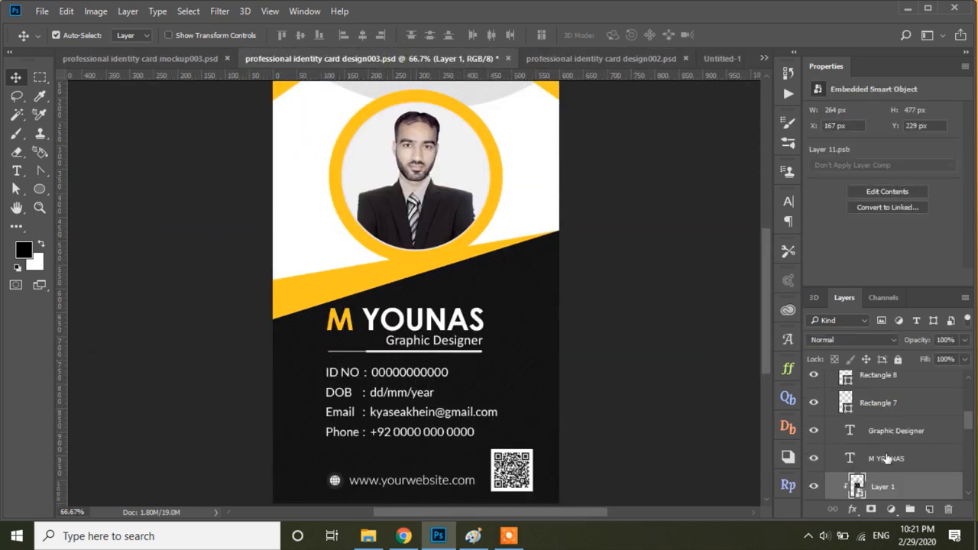
click(898, 359)
click(583, 340)
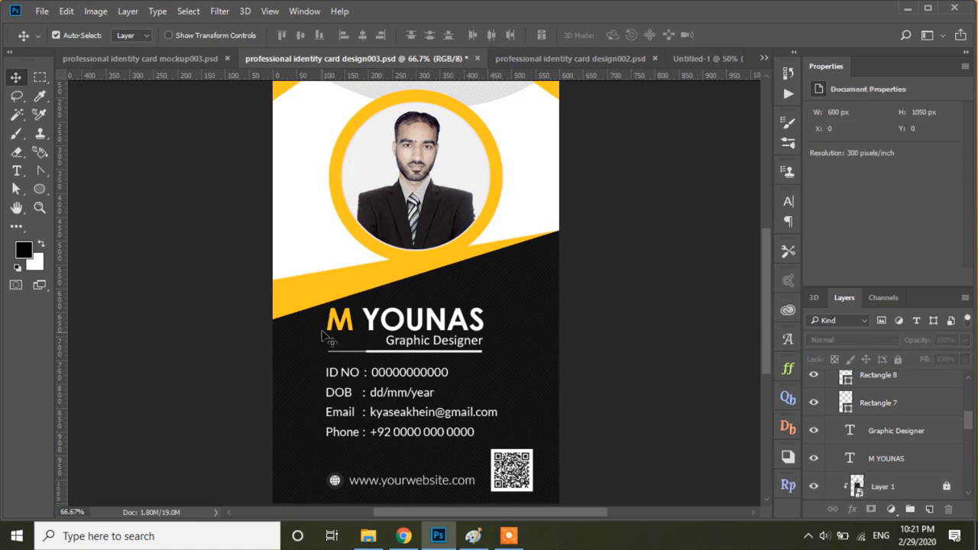
drag(320, 325, 505, 289)
drag(432, 404, 434, 406)
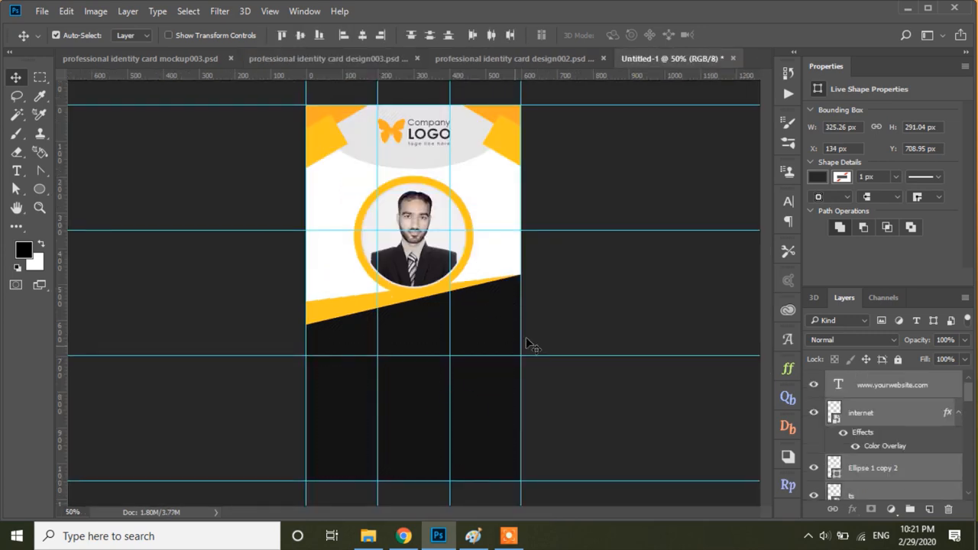
- Shift the copied text and QR code about 18 px left and 3 px down within the dark lower section
drag(497, 463, 483, 464)
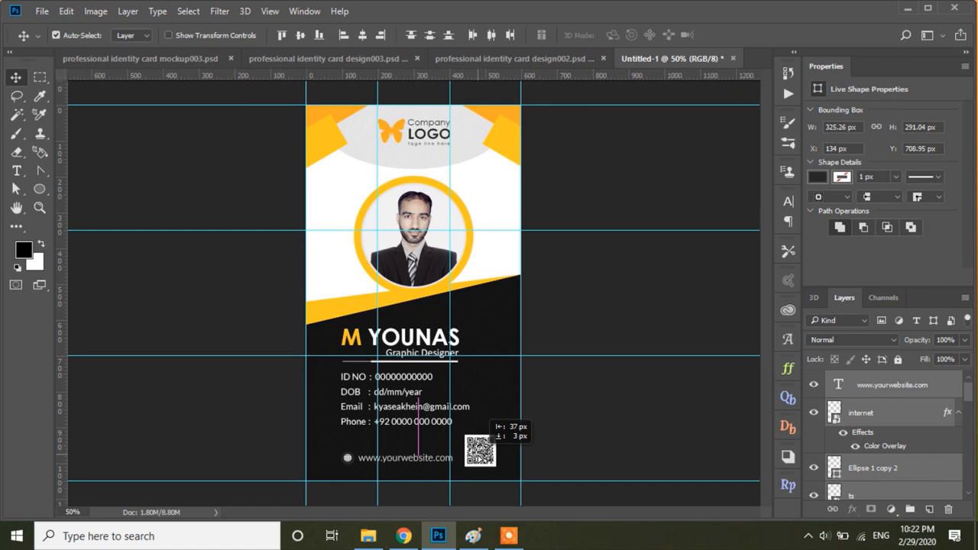
drag(483, 464, 489, 464)
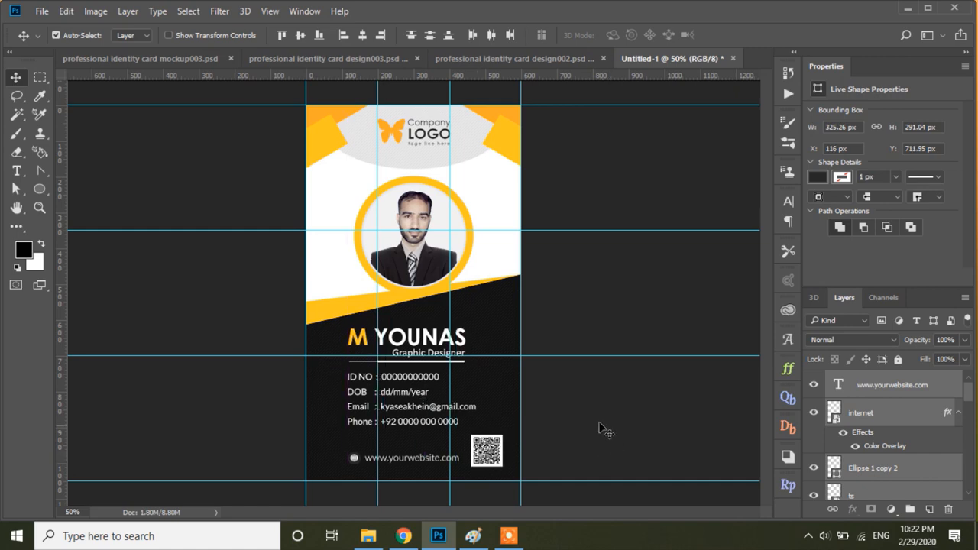
click(598, 419)
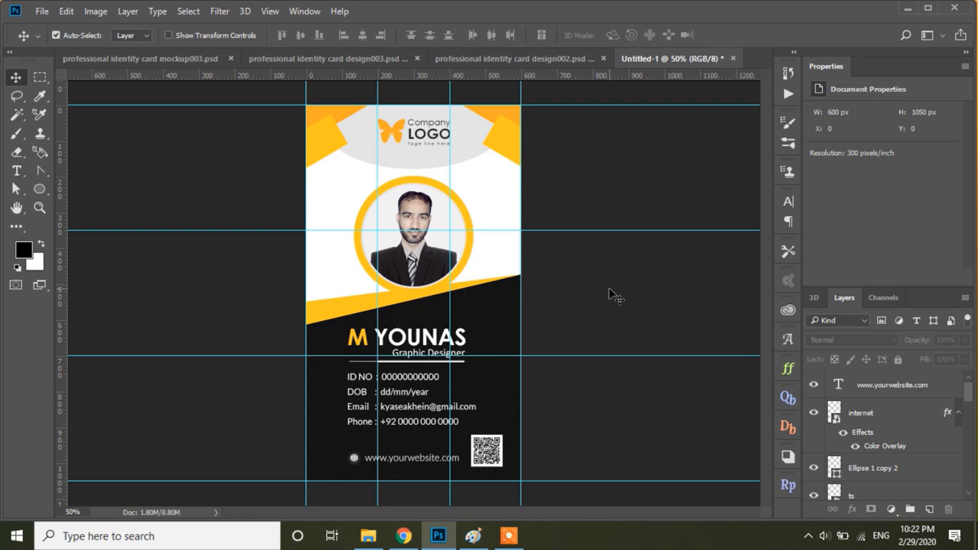
click(603, 318)
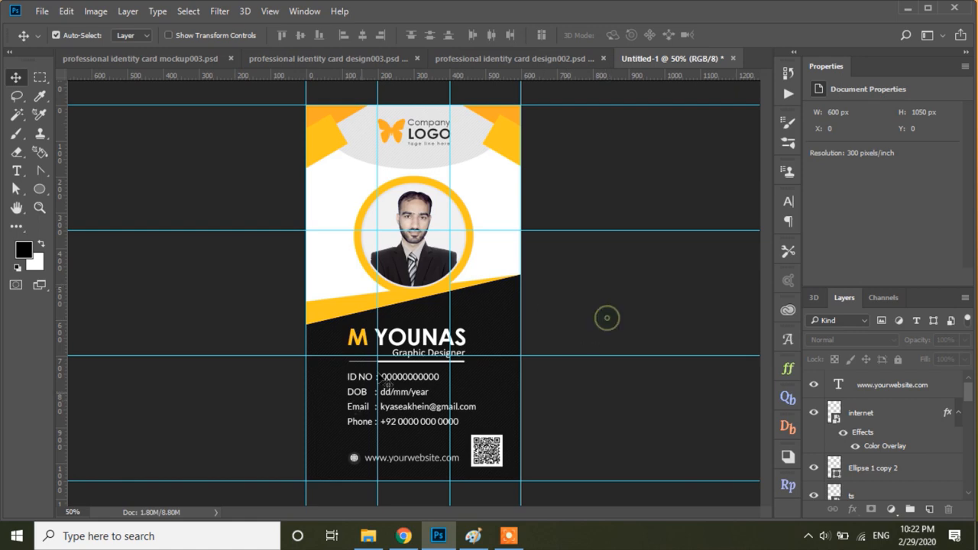
click(633, 308)
click(895, 388)
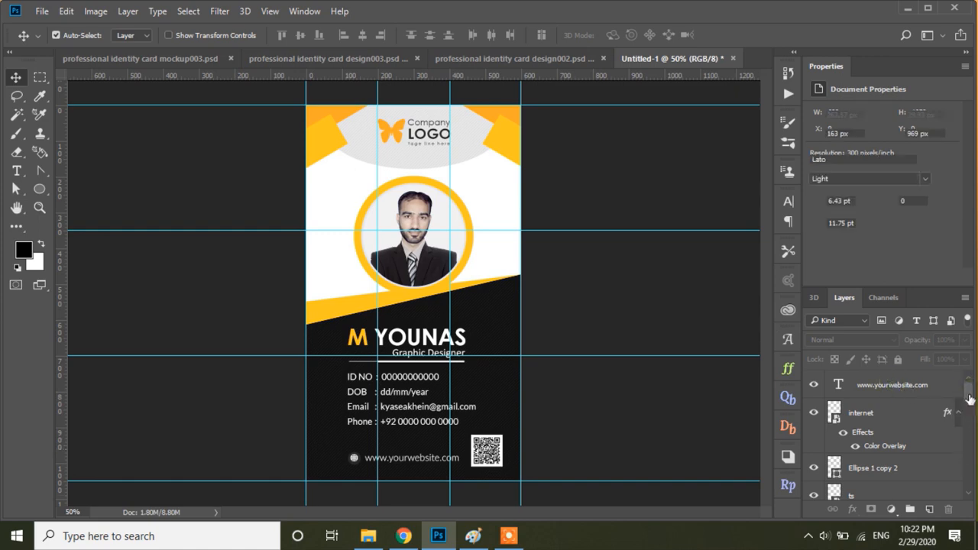
click(969, 388)
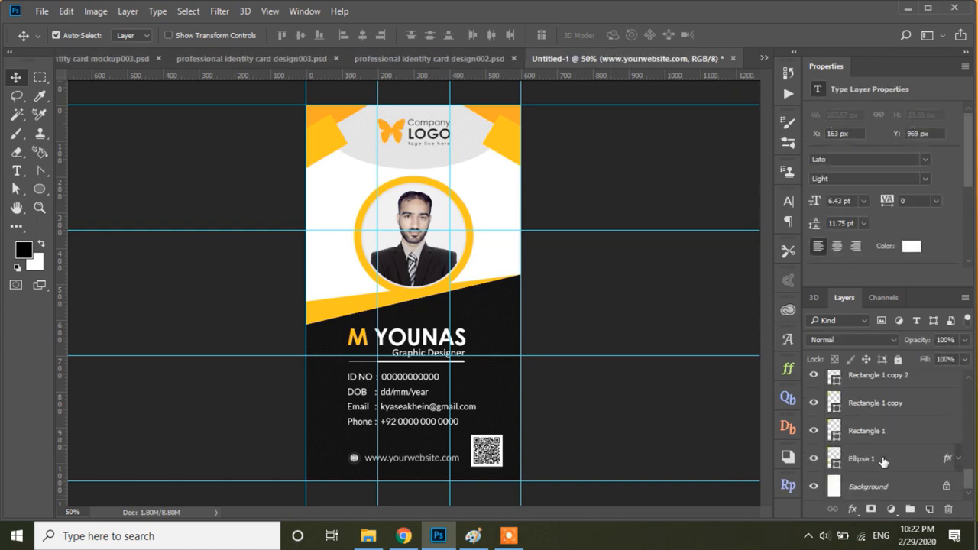
shift+click(877, 460)
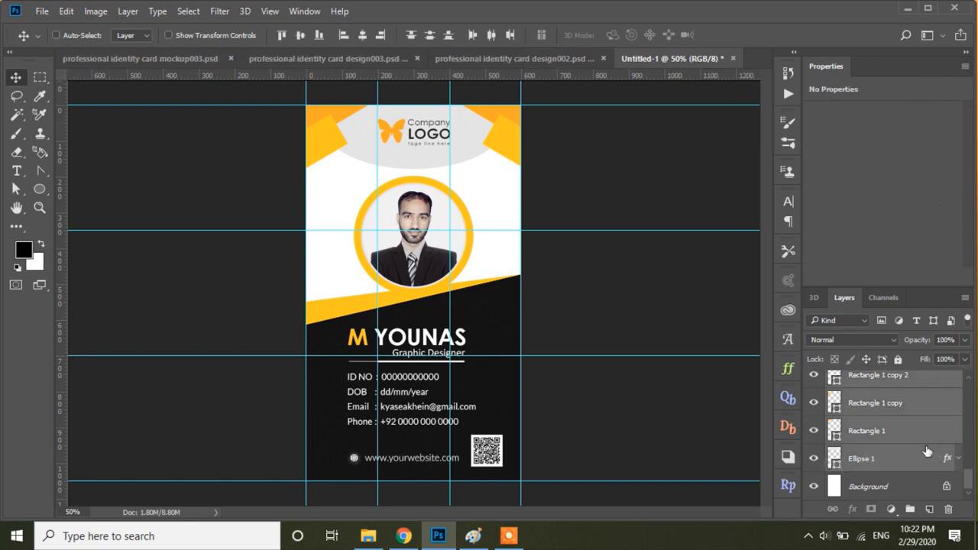
key(ctrl+g)
- Duplicate Group 1 as Group 1 copy and hide the original group
right_click(865, 387)
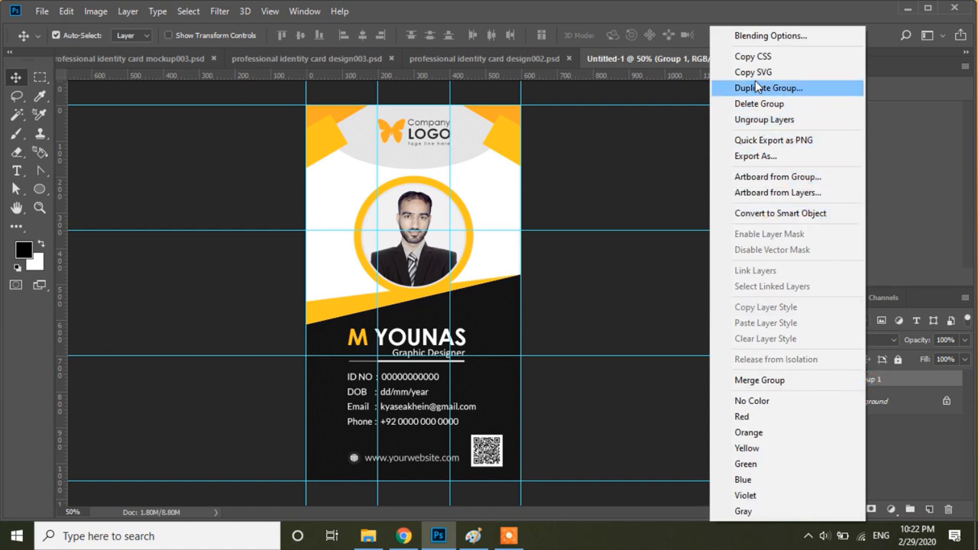
click(750, 89)
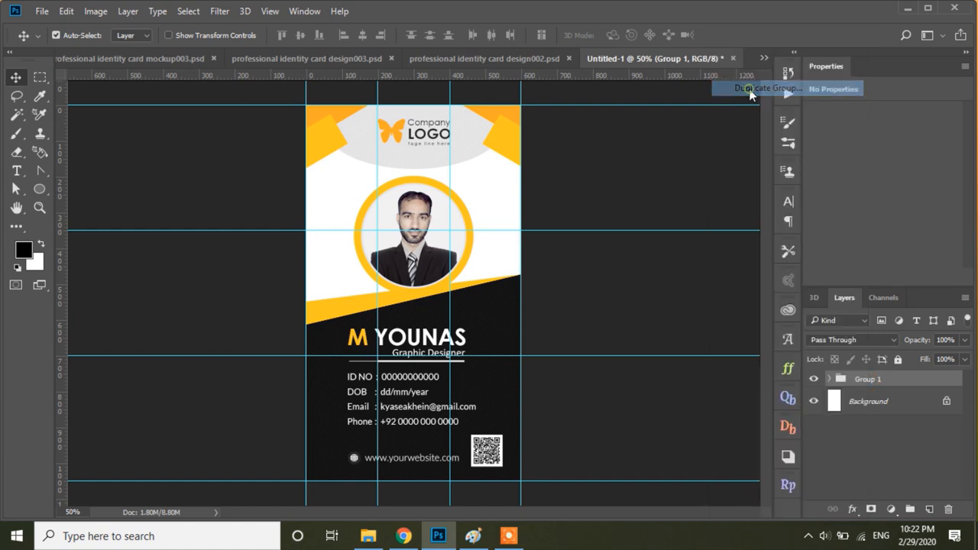
click(614, 157)
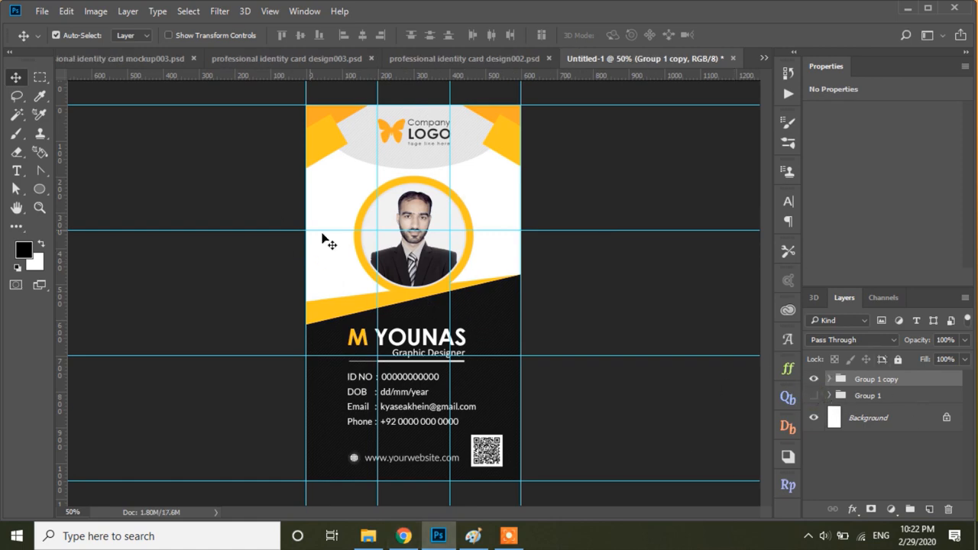
click(544, 181)
- Delete the portrait, the yellow ring and the light gray circle from Group 1 copy
click(413, 211)
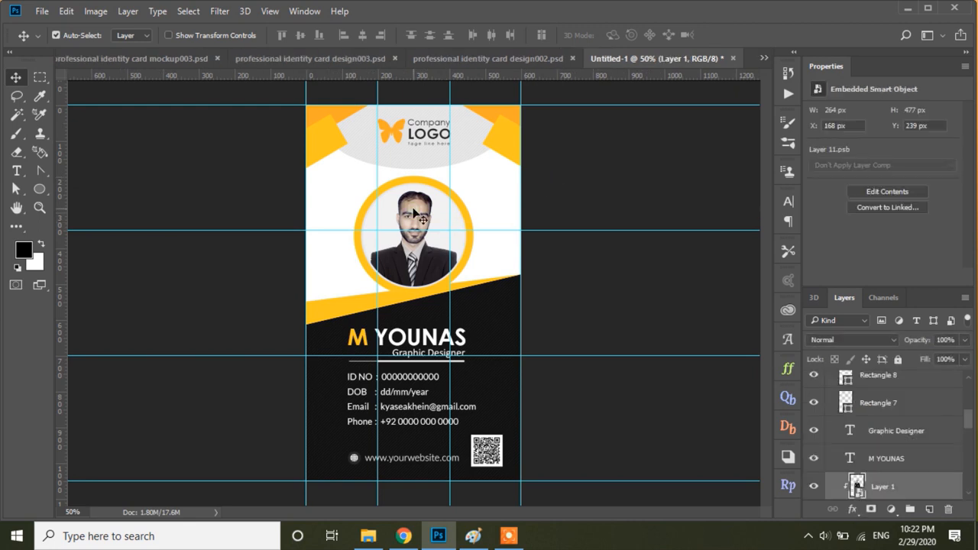
key(Delete)
click(410, 181)
key(Delete)
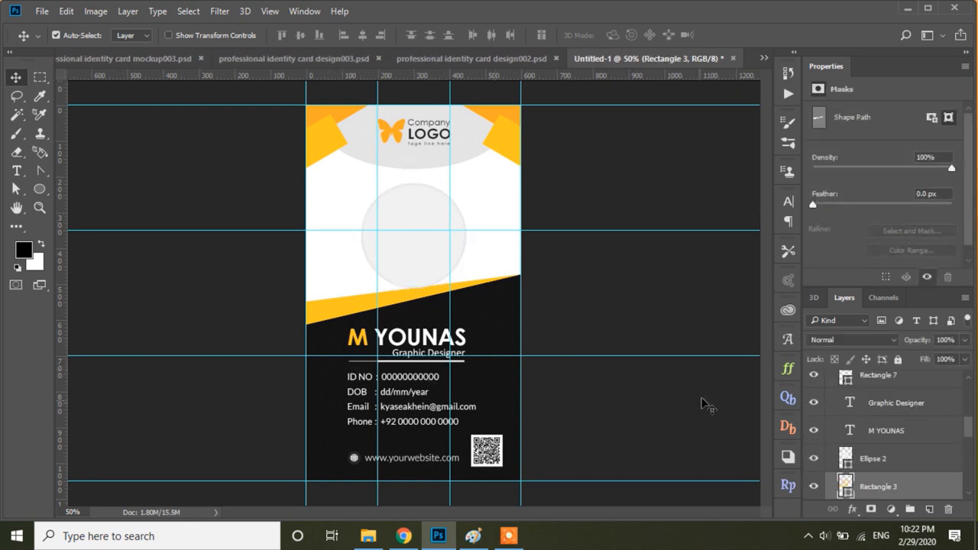
click(464, 342)
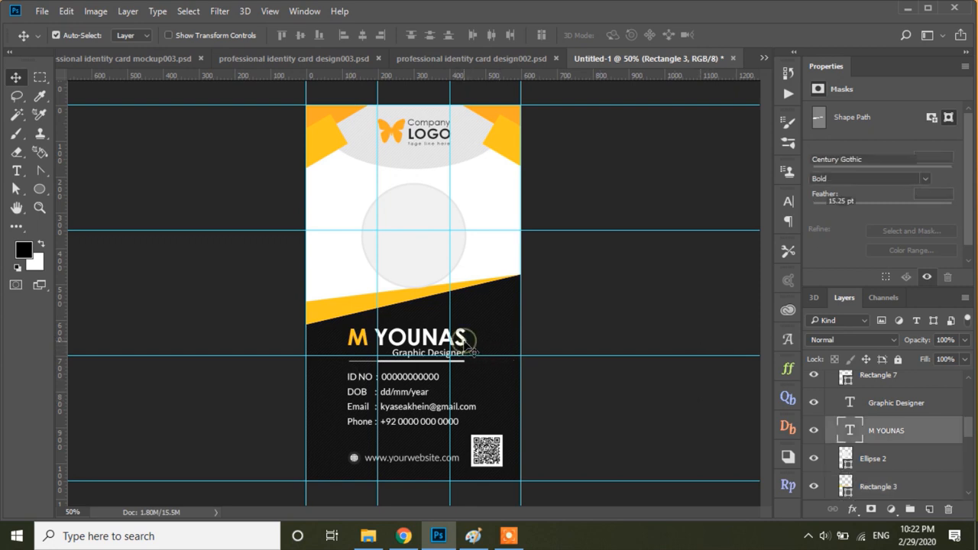
click(436, 225)
key(Delete)
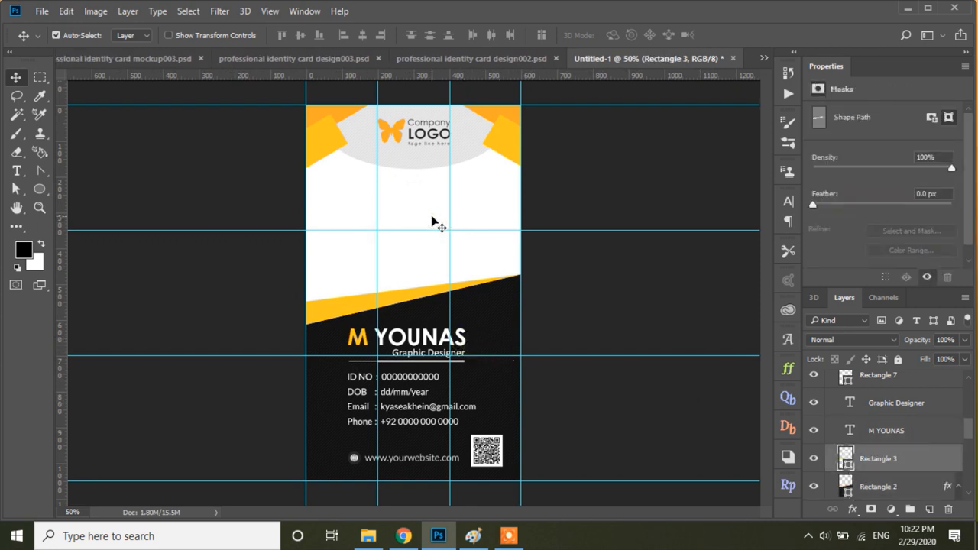
- Delete the person's name and the Graphic Designer title from Group 1 copy
click(441, 345)
key(Delete)
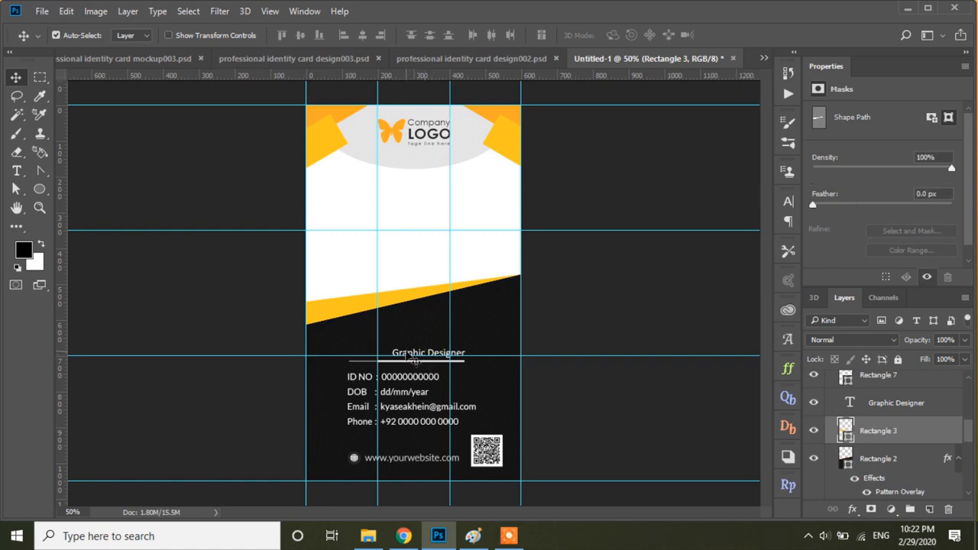
click(407, 358)
key(Delete)
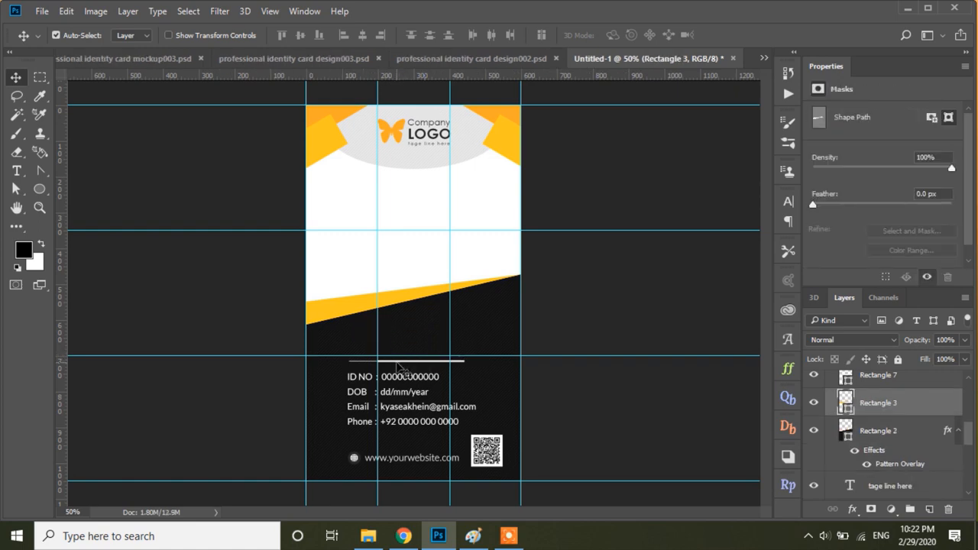
click(394, 365)
key(Delete)
click(359, 369)
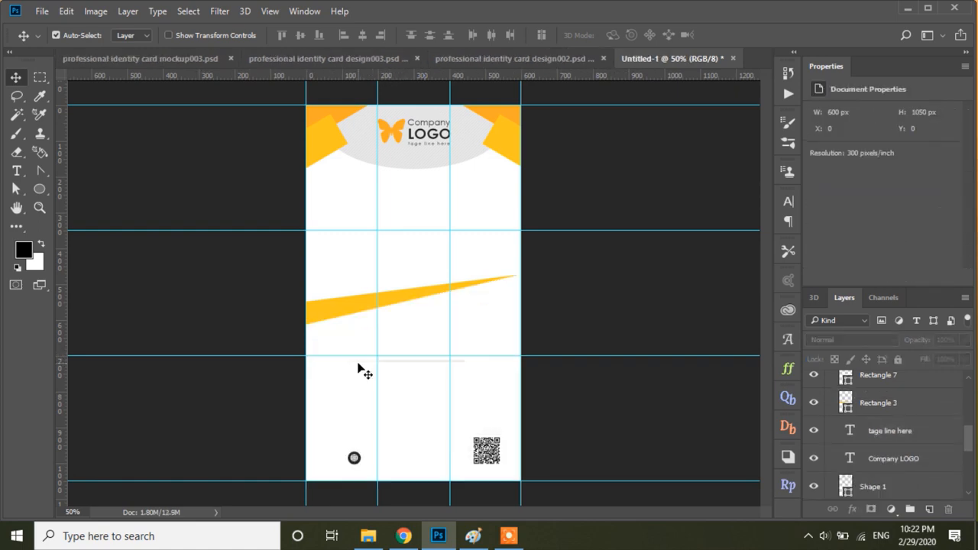
key(ctrl+z)
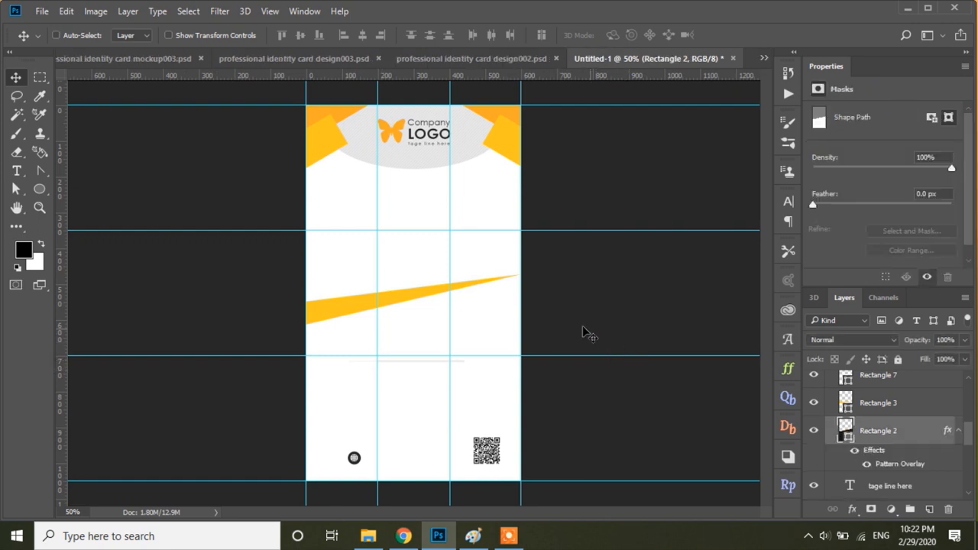
click(586, 317)
- Move the black shape and the yellow diagonal shape together straight down toward the bottom of the card
click(406, 325)
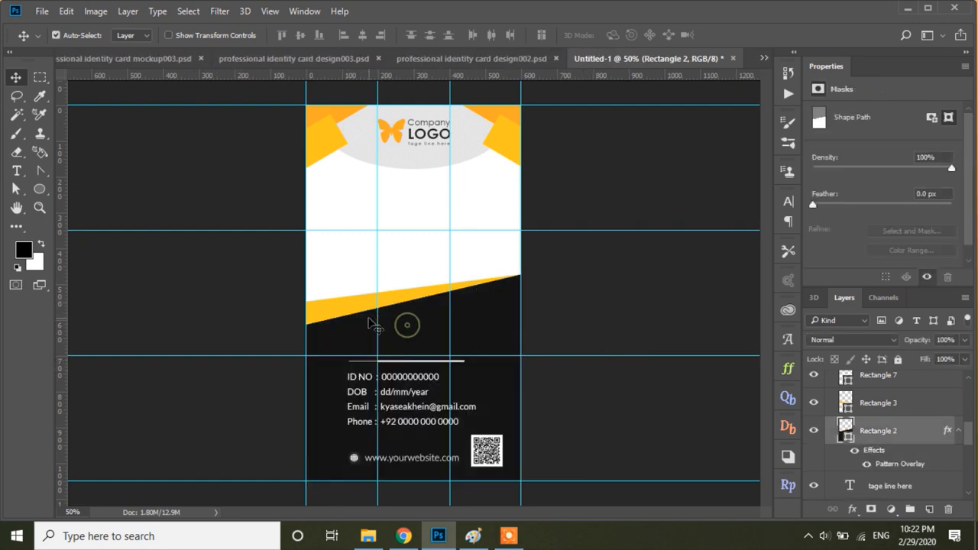
shift+click(356, 315)
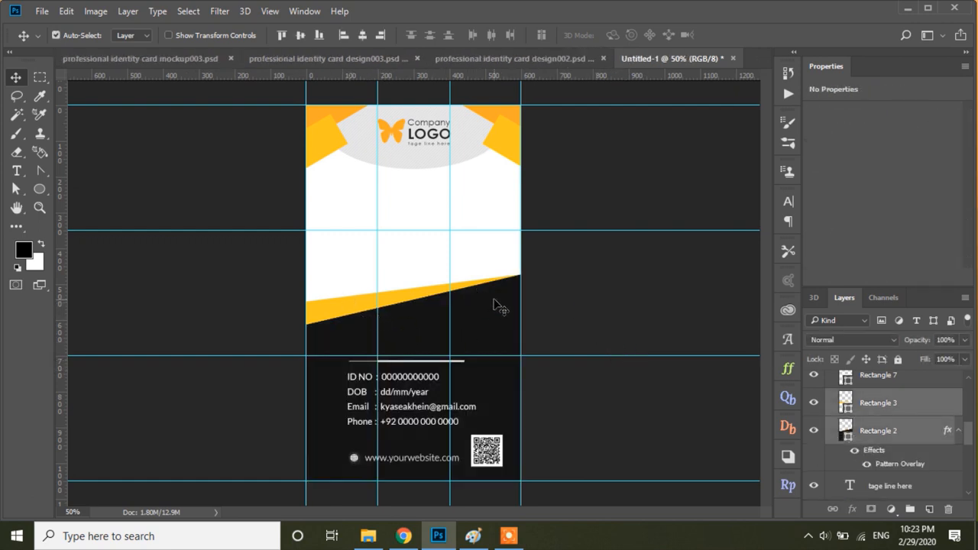
drag(495, 308, 500, 416)
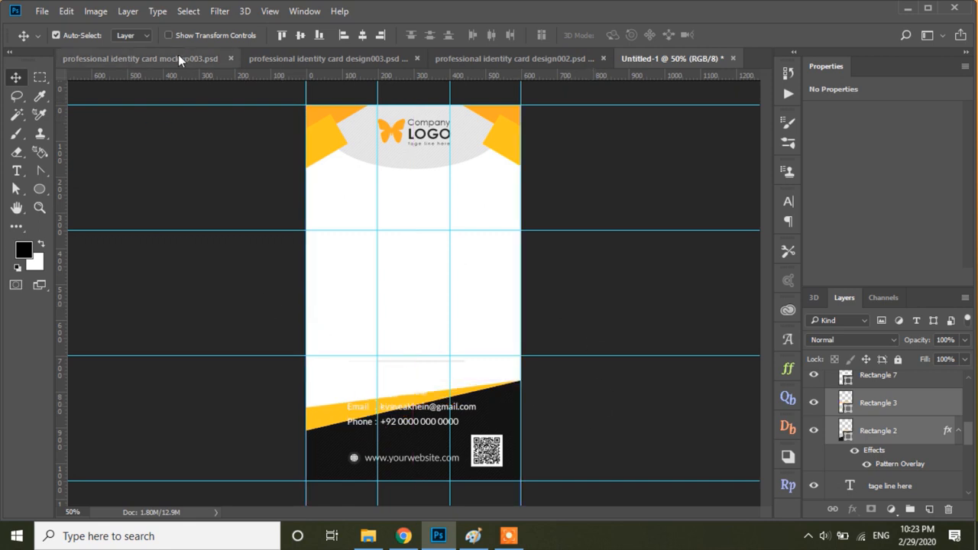
- Flip the black and yellow shapes horizontally and move them up about 23 px
click(66, 11)
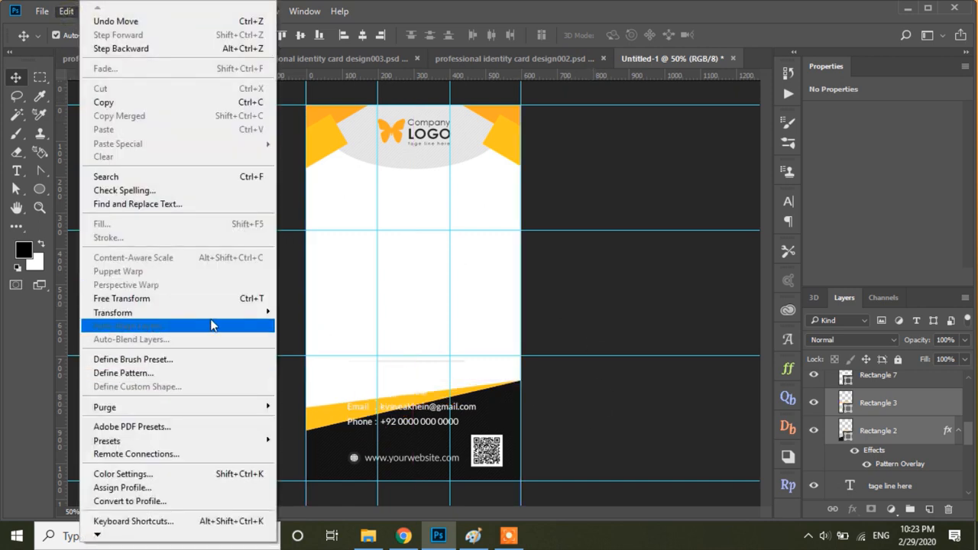
mouse_move(229, 312)
click(307, 463)
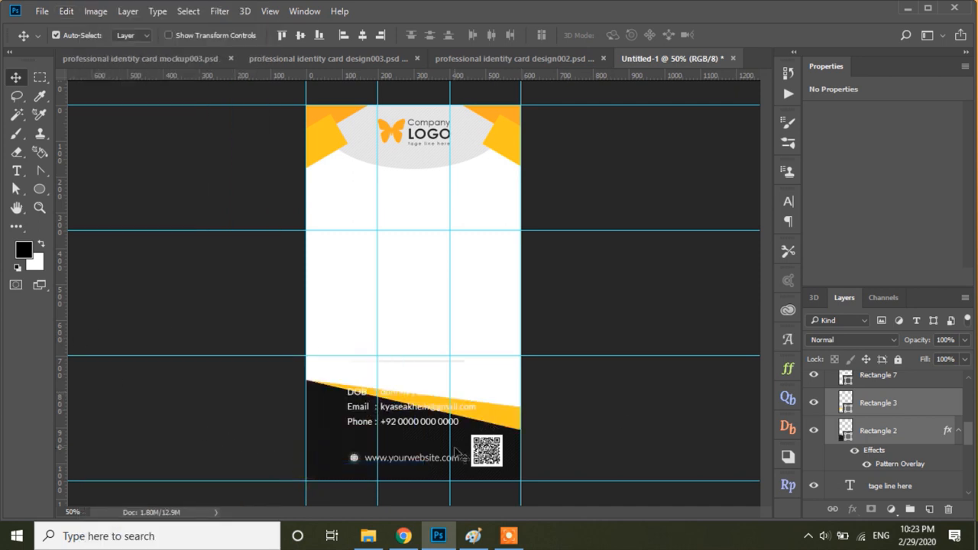
drag(330, 433, 325, 418)
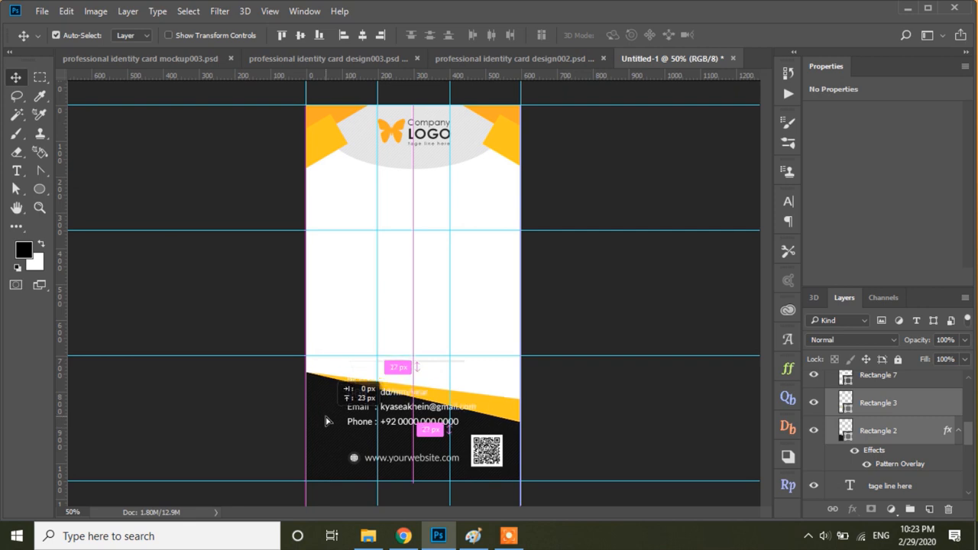
click(645, 415)
- Delete the ID and contact details text and center the QR code above the website address
click(391, 411)
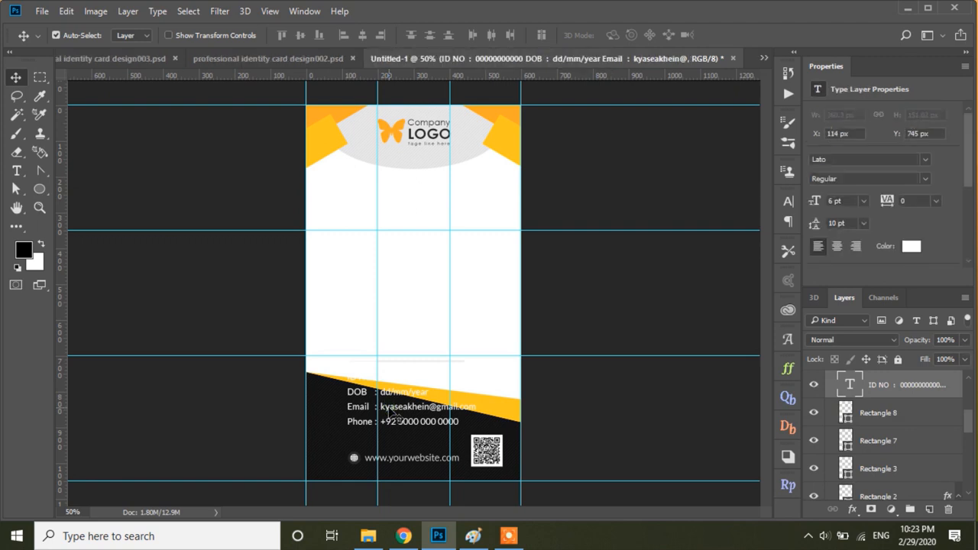
key(Delete)
click(492, 457)
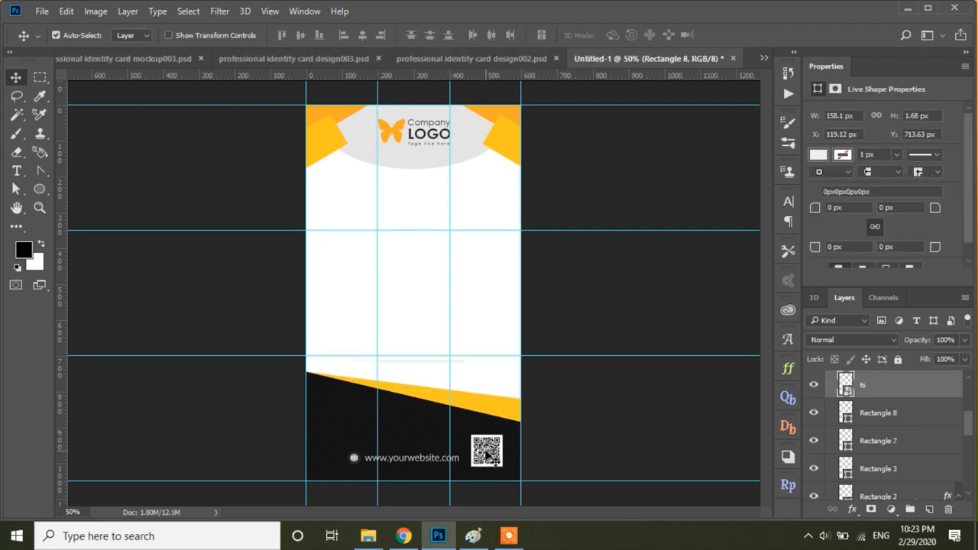
drag(493, 456, 420, 434)
click(606, 426)
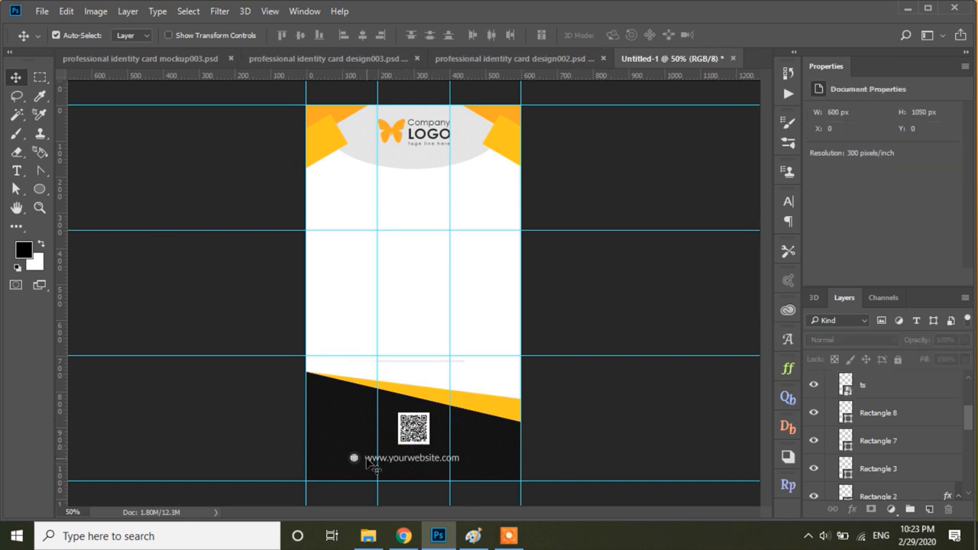
- Shift the website address together with its globe icon and circle slightly right to center them below the QR code
click(372, 461)
shift+click(353, 457)
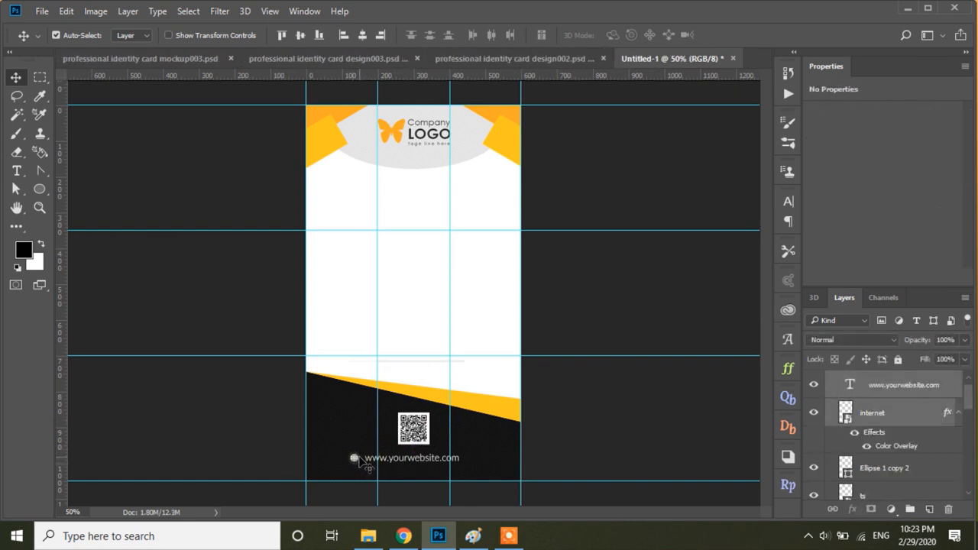
shift+click(359, 458)
drag(411, 464, 417, 463)
click(642, 437)
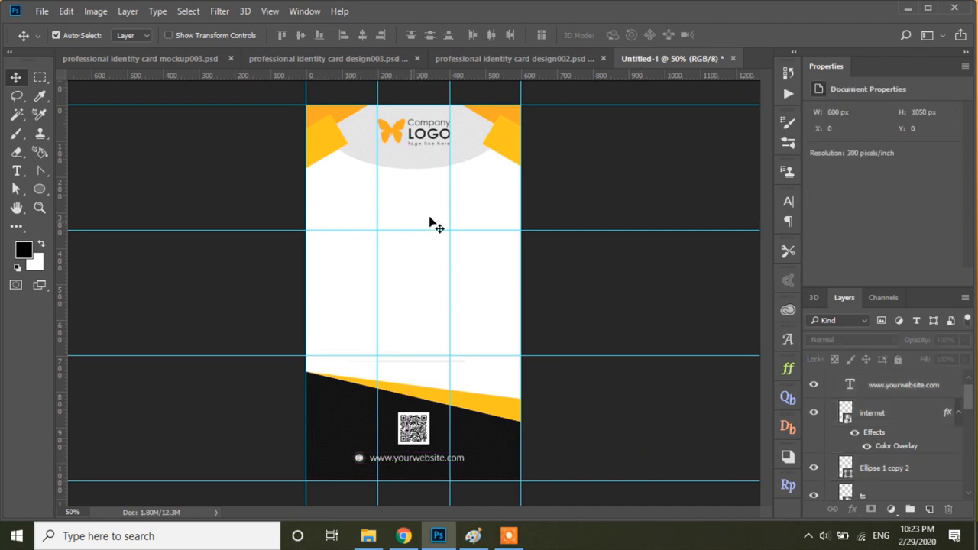
- In professional identity card design003.psd, collapse and hide Group 1, and show Group 1 copy
click(331, 58)
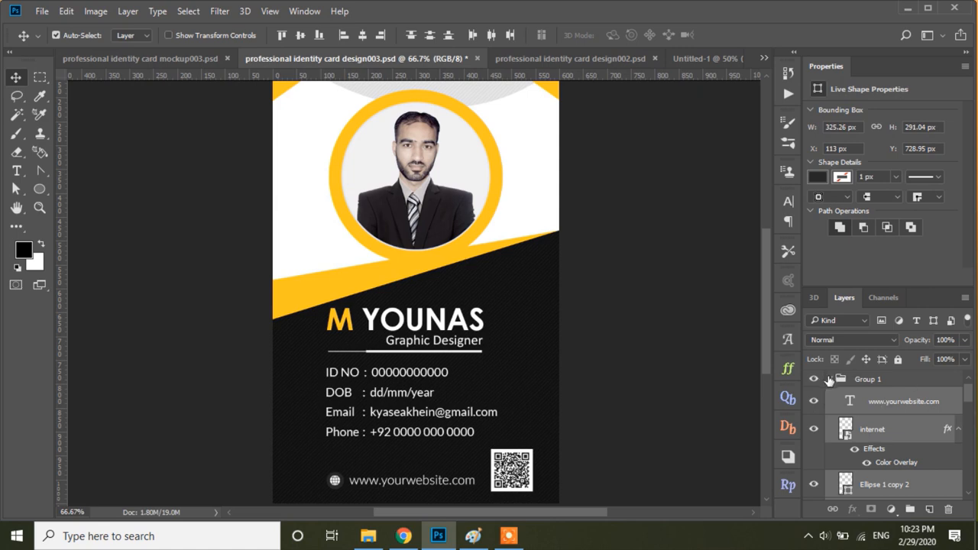
click(829, 381)
click(829, 382)
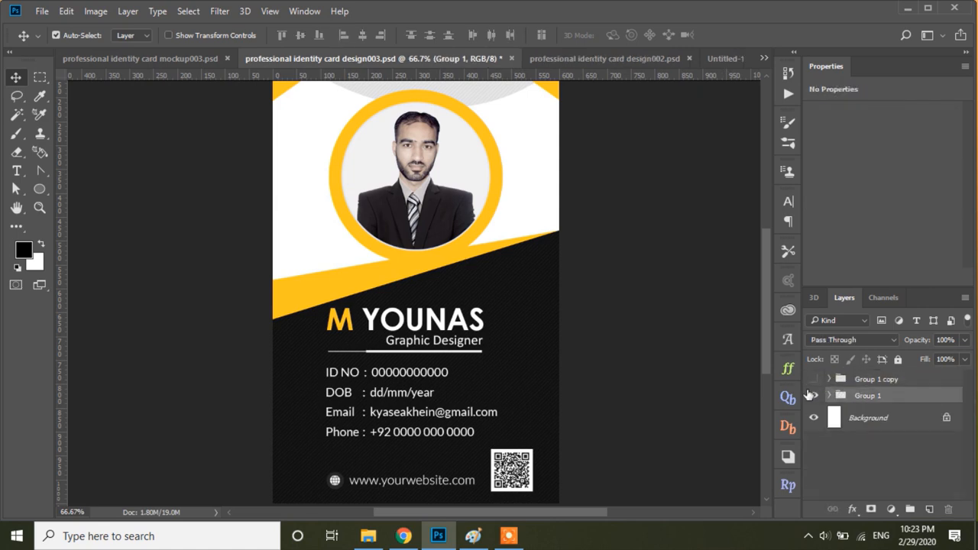
click(813, 395)
click(812, 379)
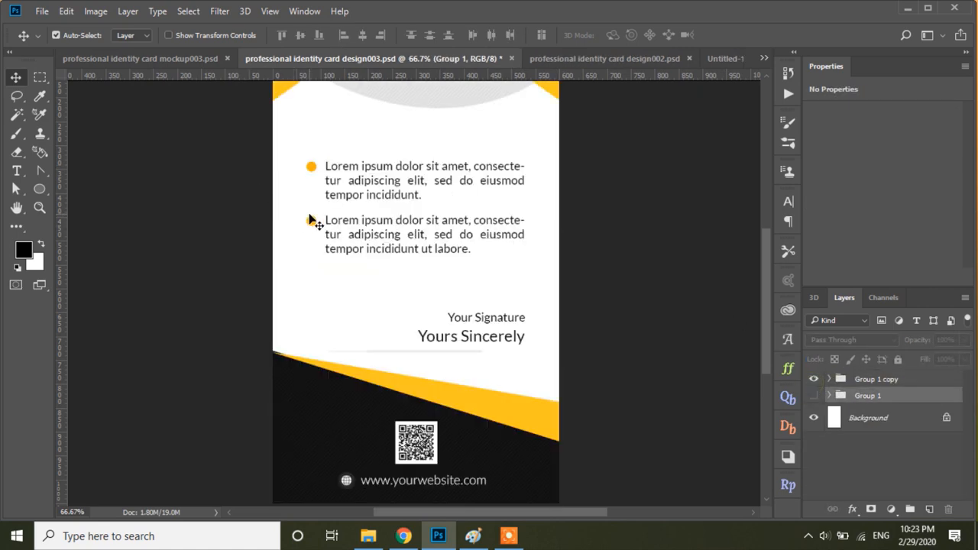
- Copy both orange bullets, both Lorem ipsum paragraphs and the Your Signature and Yours Sincerely texts into Untitled-1
click(311, 223)
shift+click(315, 167)
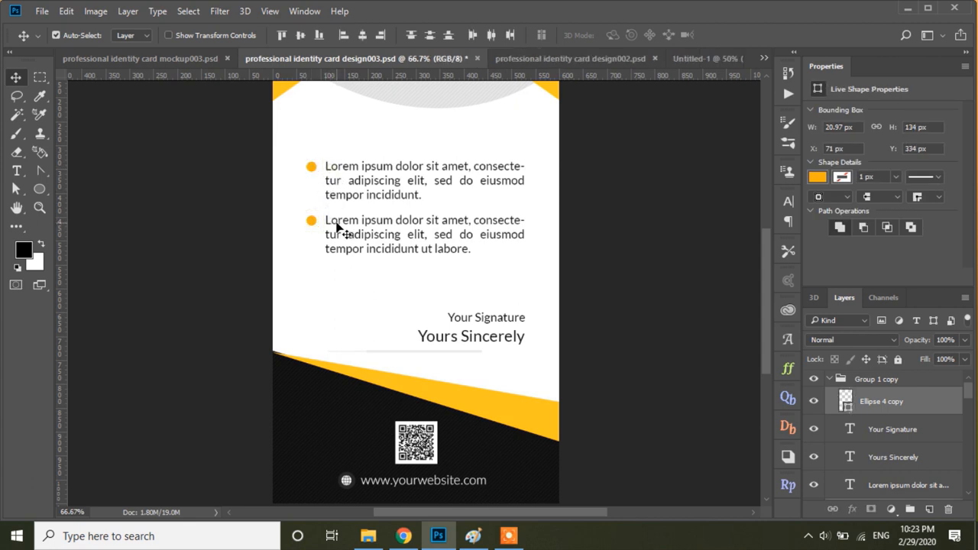
shift+click(337, 223)
shift+click(452, 321)
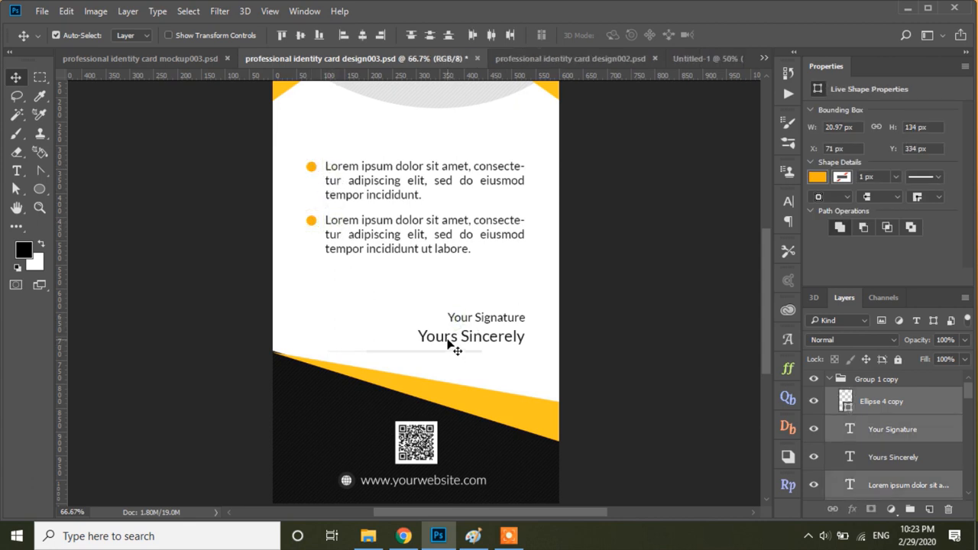
shift+click(446, 341)
drag(469, 322, 419, 287)
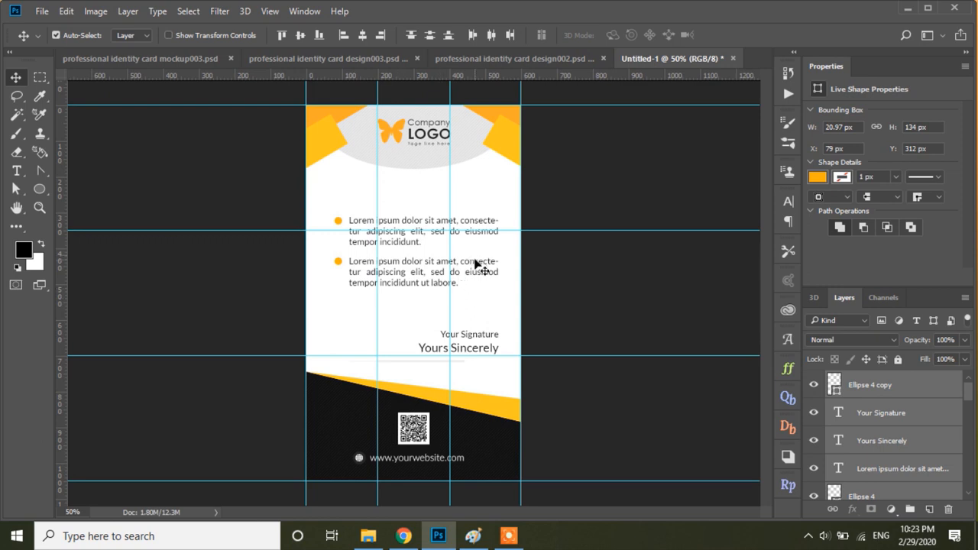
- Move the copied bullets, paragraphs and signature texts 25 px to the left on the card
drag(469, 267, 459, 266)
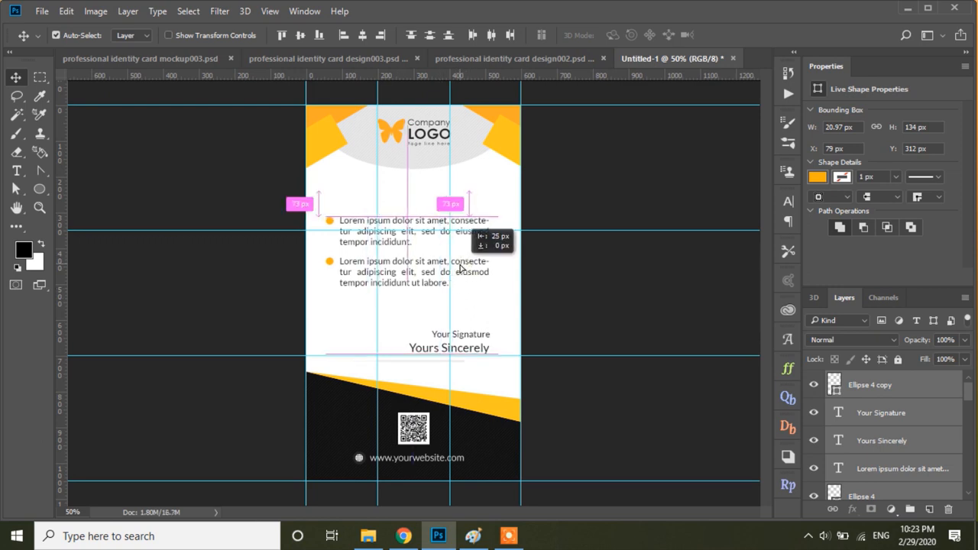
drag(459, 266, 459, 267)
click(573, 300)
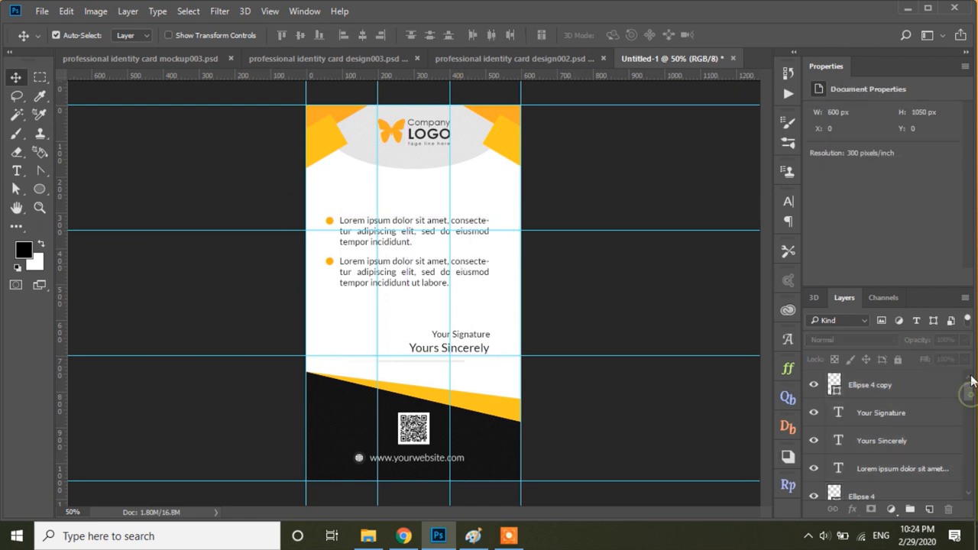
- Collapse Group 1 copy and move the layers from Ellipse 4 copy down to the lowest Lorem ipsum text into it
drag(969, 392, 975, 498)
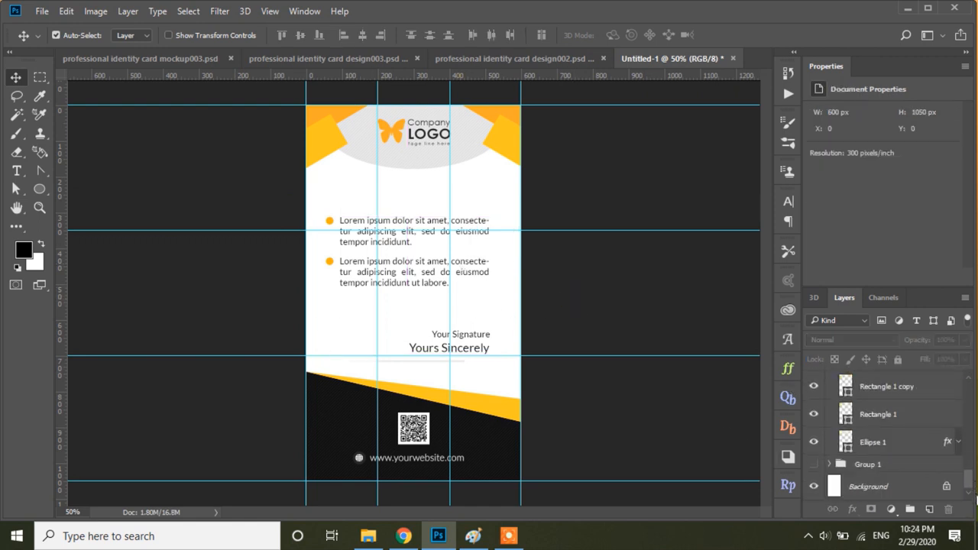
click(878, 445)
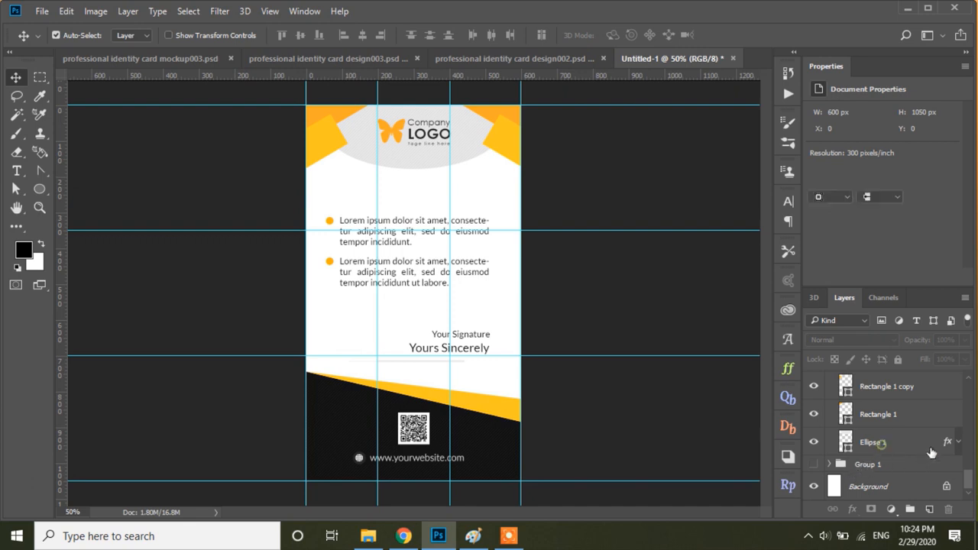
drag(970, 486, 967, 412)
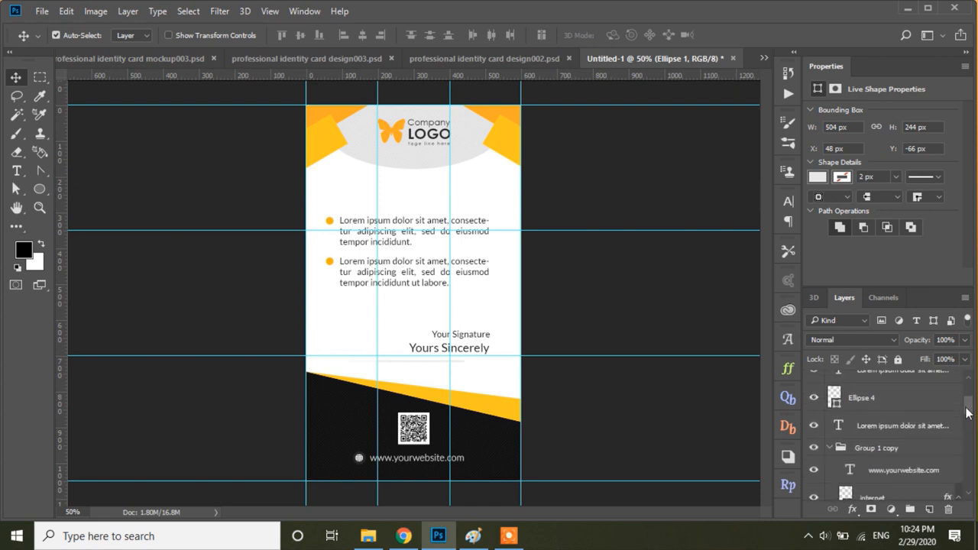
click(836, 452)
click(829, 448)
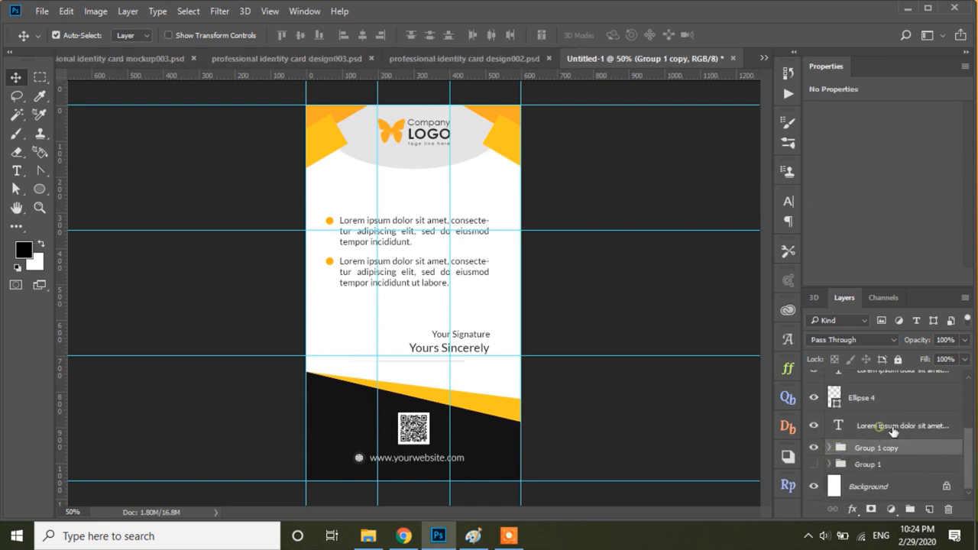
click(892, 429)
scroll(970, 412, up, 2)
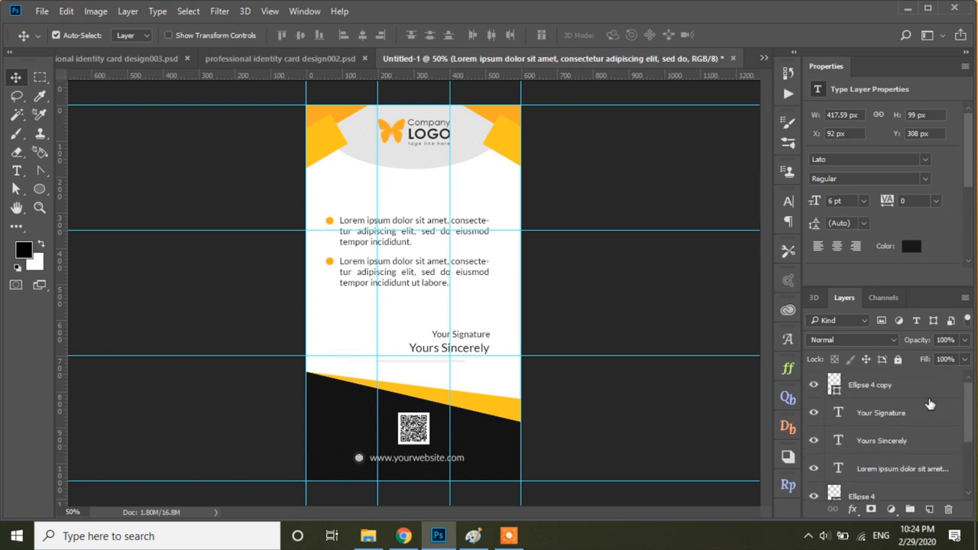
click(894, 394)
drag(971, 411, 966, 467)
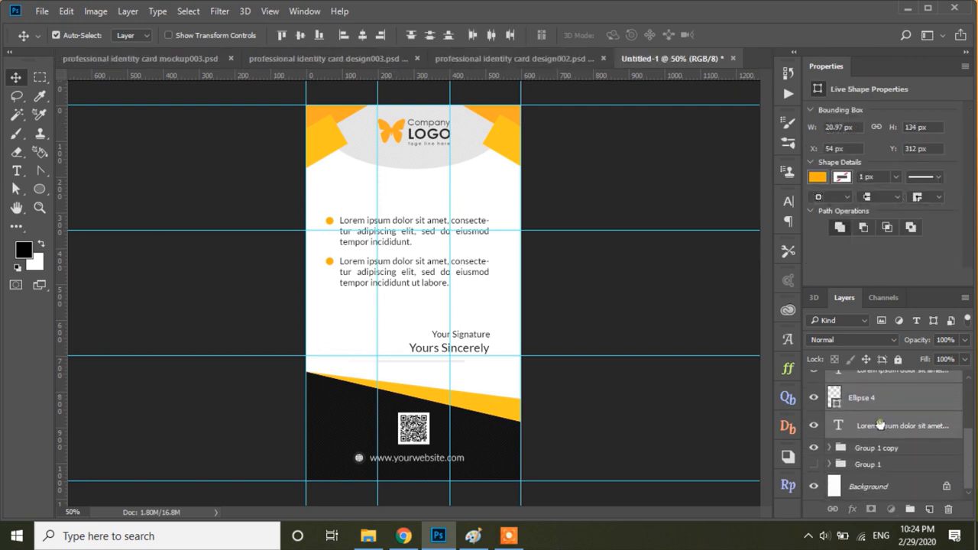
drag(880, 423, 902, 443)
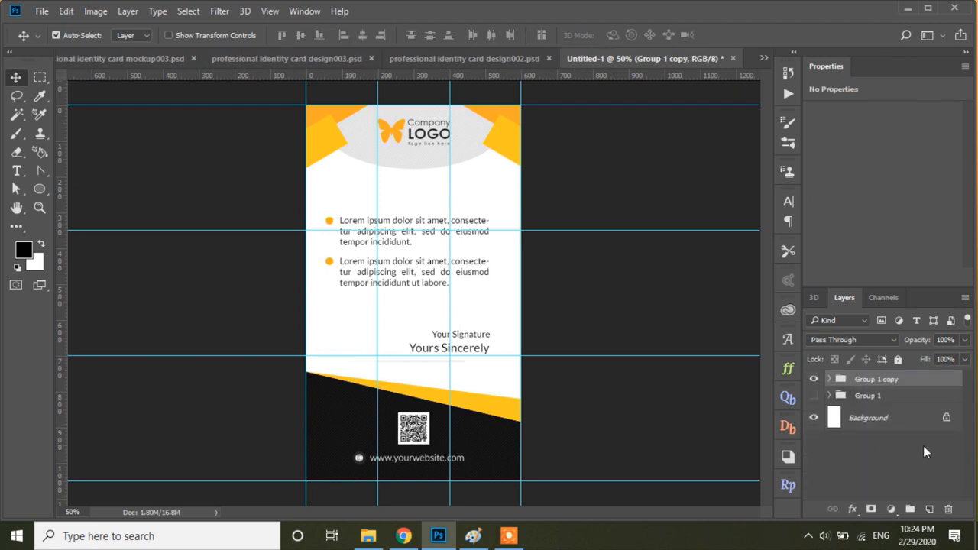
- Compare the two card sides by alternating the visibility of Group 1 and Group 1 copy
click(813, 396)
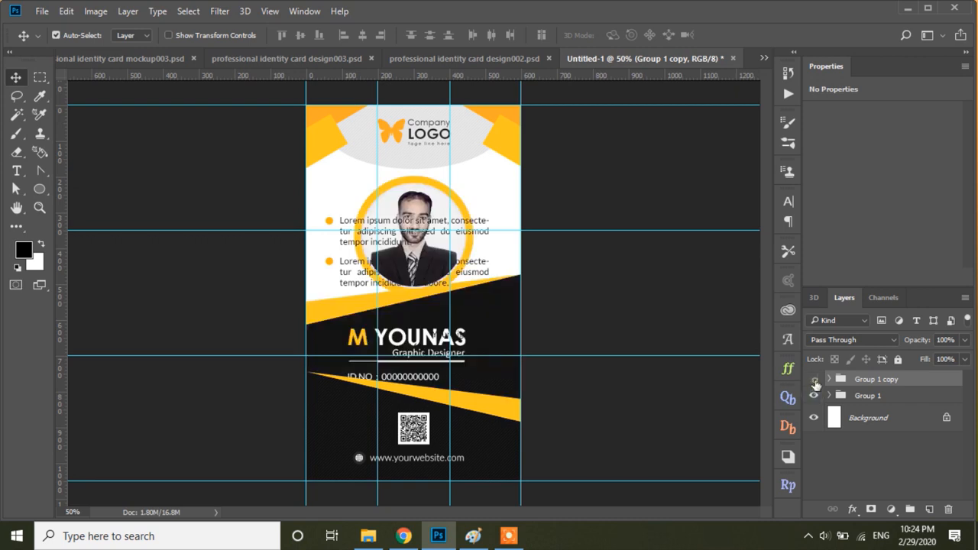
click(814, 379)
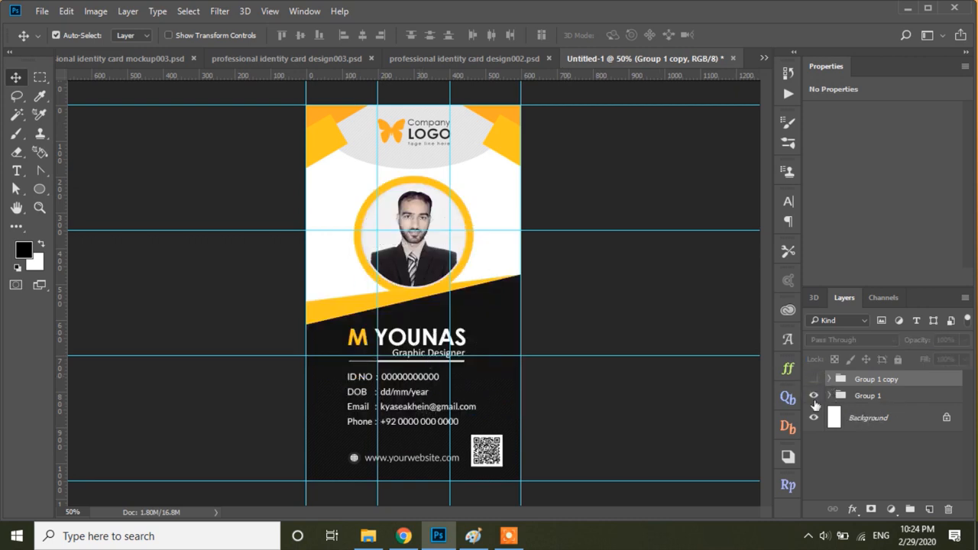
click(813, 395)
click(813, 379)
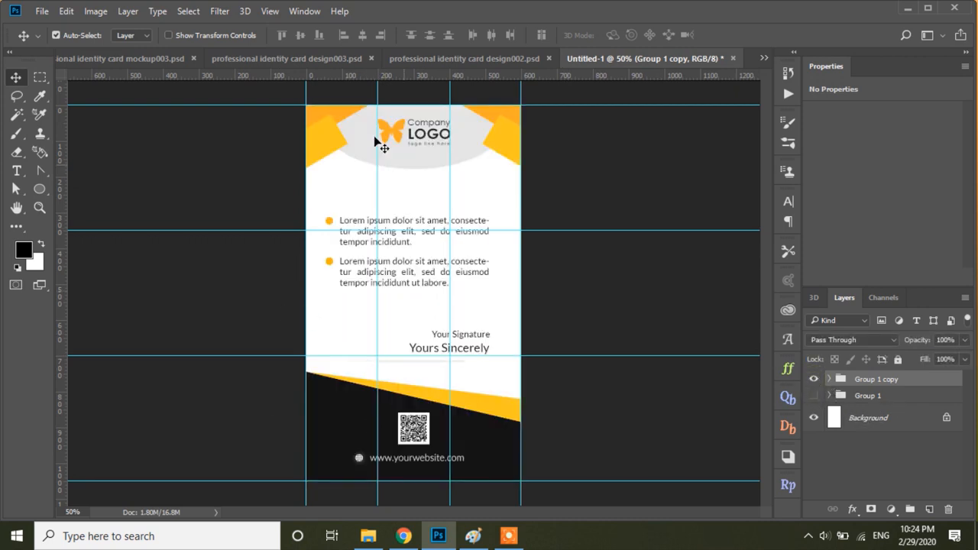
- View the card layout in professional identity card design003.psd at a smaller scale
click(290, 60)
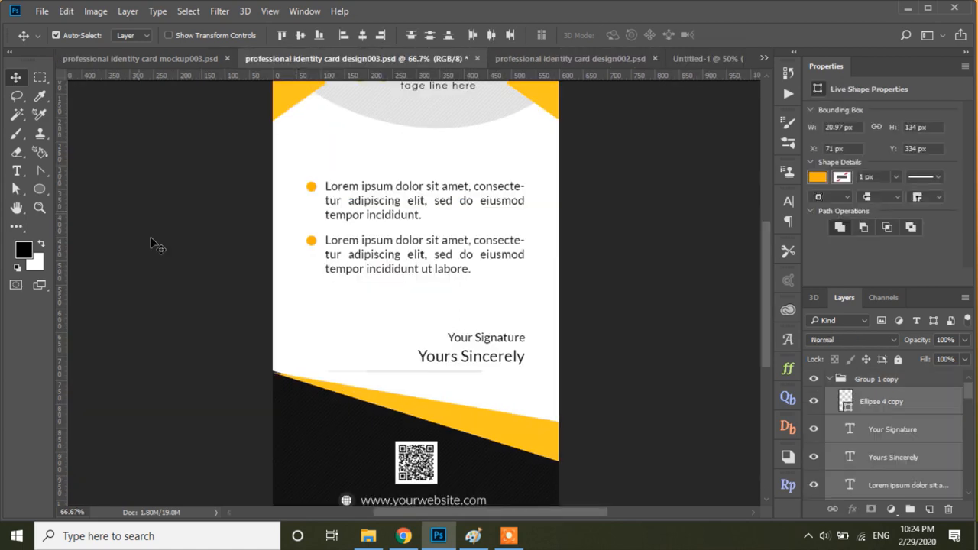
click(40, 207)
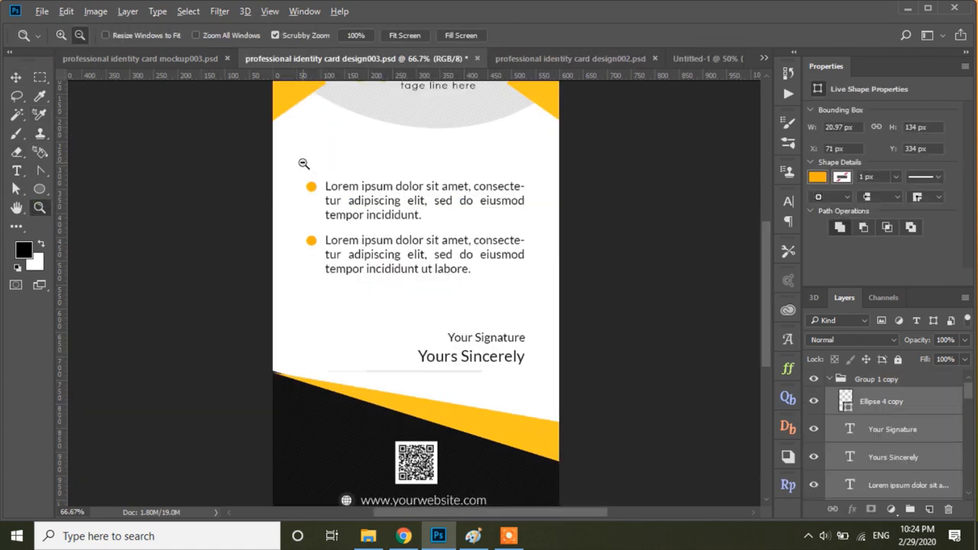
alt+click(303, 164)
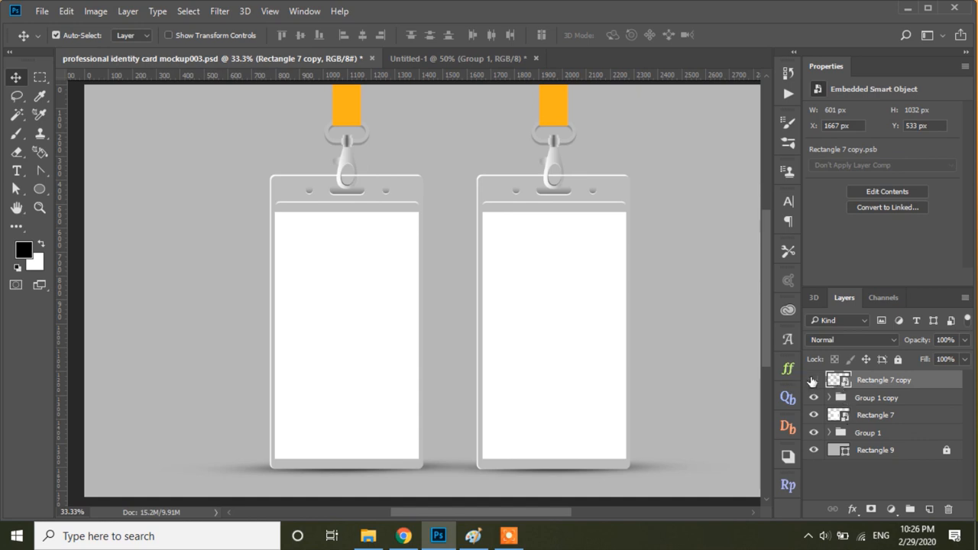
- Toggle the visibility of Rectangle 7 copy and Rectangle 7 to check which card face each covers
click(814, 380)
click(813, 380)
click(860, 417)
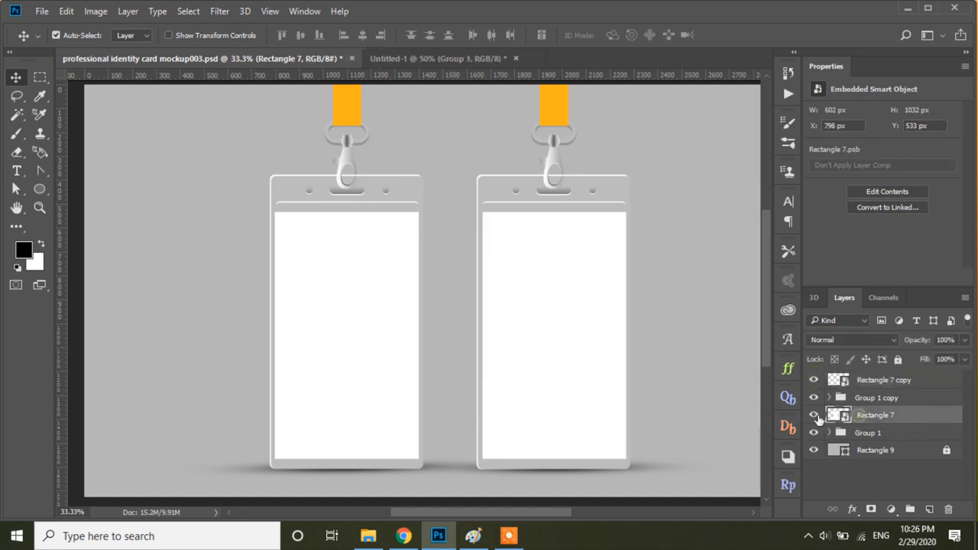
click(814, 415)
click(814, 415)
- Open the contents of smart object Rectangle 7 and copy Group 1 from the Untitled-1 document into it
double_click(836, 416)
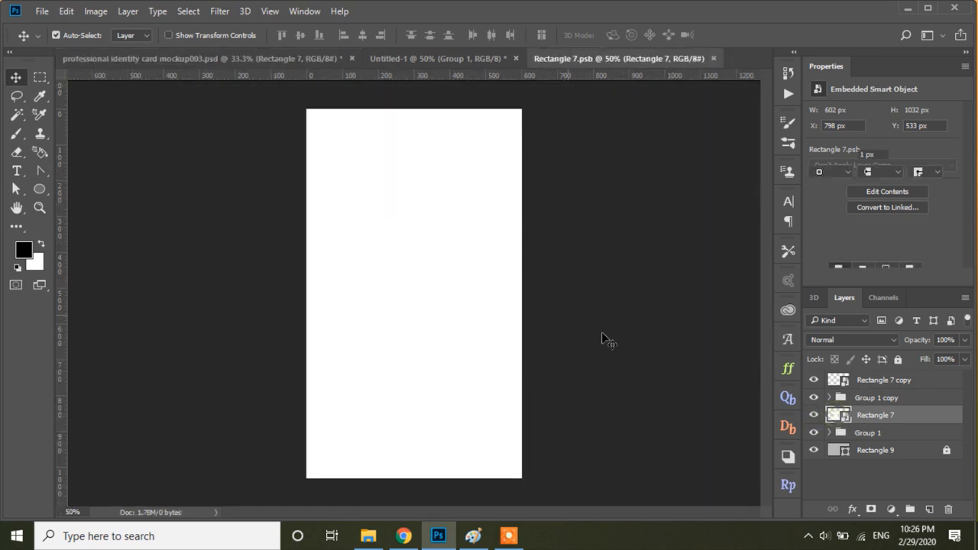
click(461, 57)
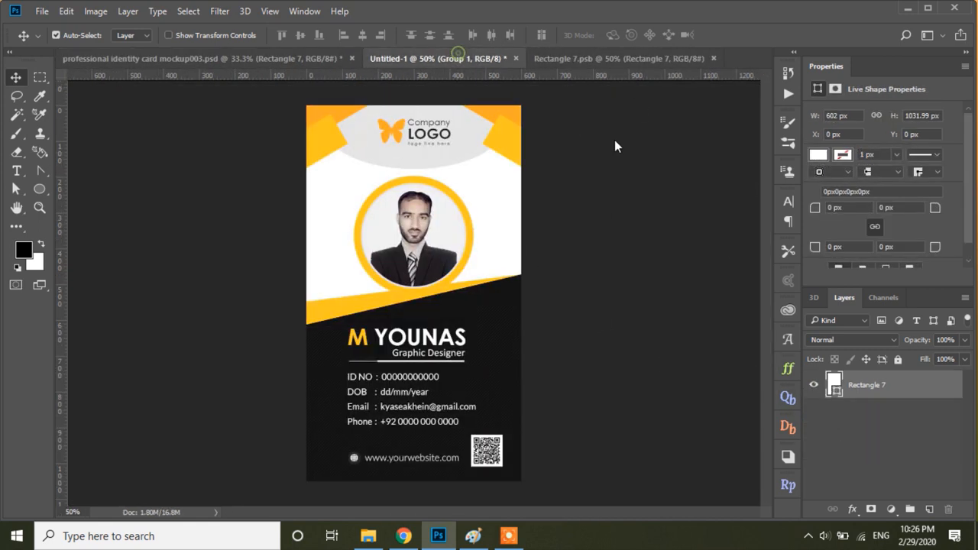
drag(861, 396, 329, 294)
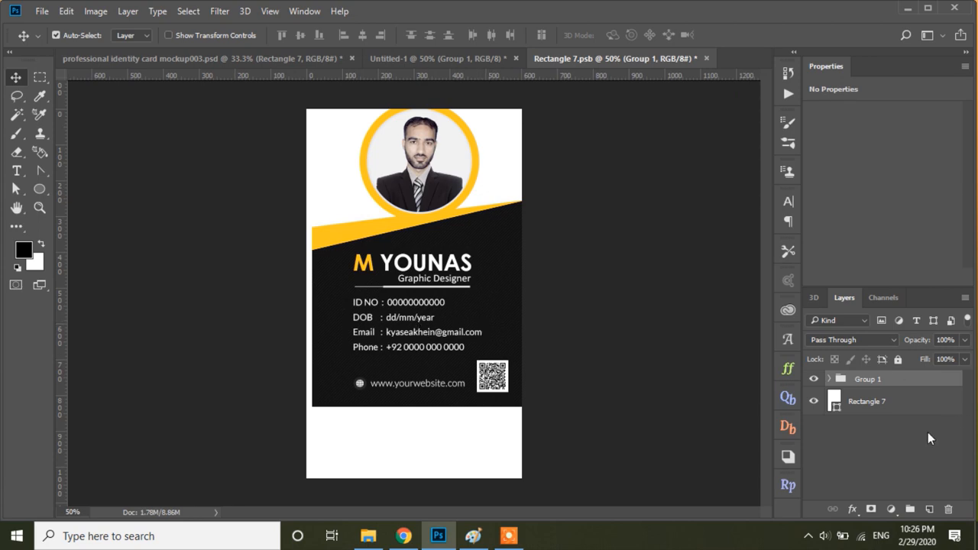
- Try to convert Group 1 to a smart object and move it 19 px left and 200 px down over the card
right_click(866, 382)
click(766, 211)
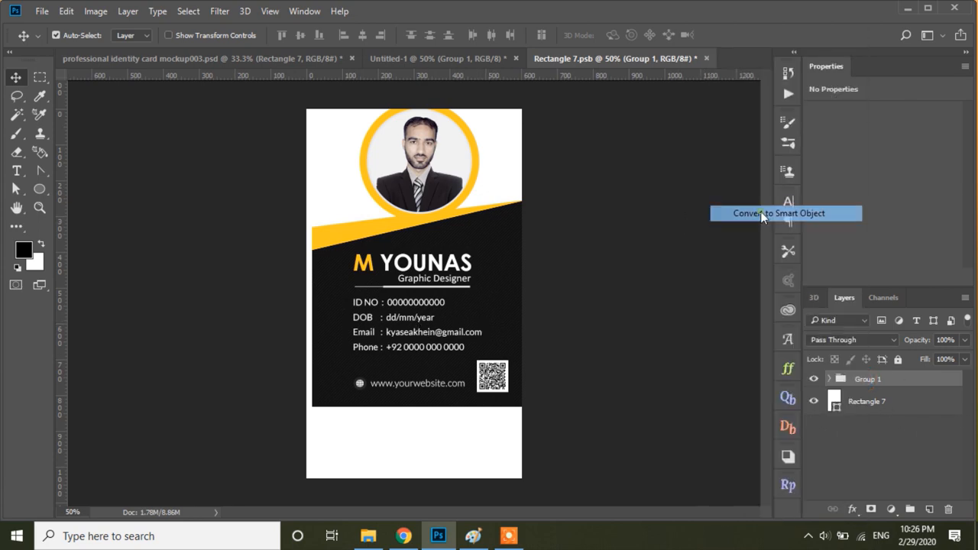
drag(505, 156, 487, 199)
key(ctrl+z)
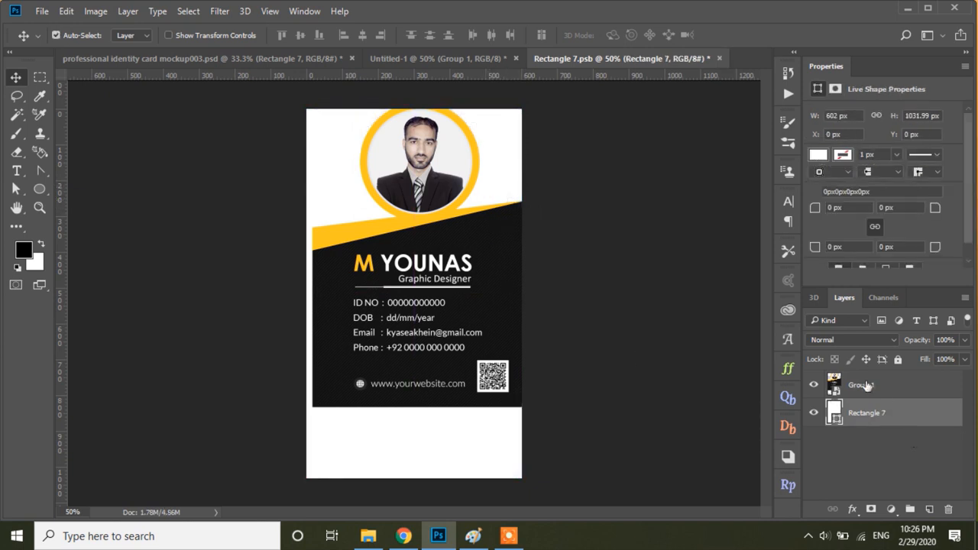
click(866, 384)
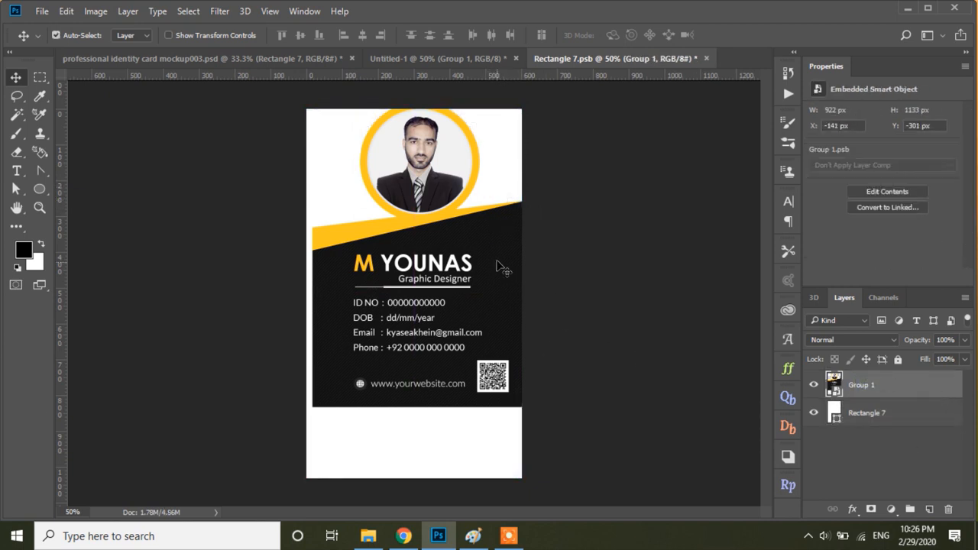
drag(497, 263, 493, 335)
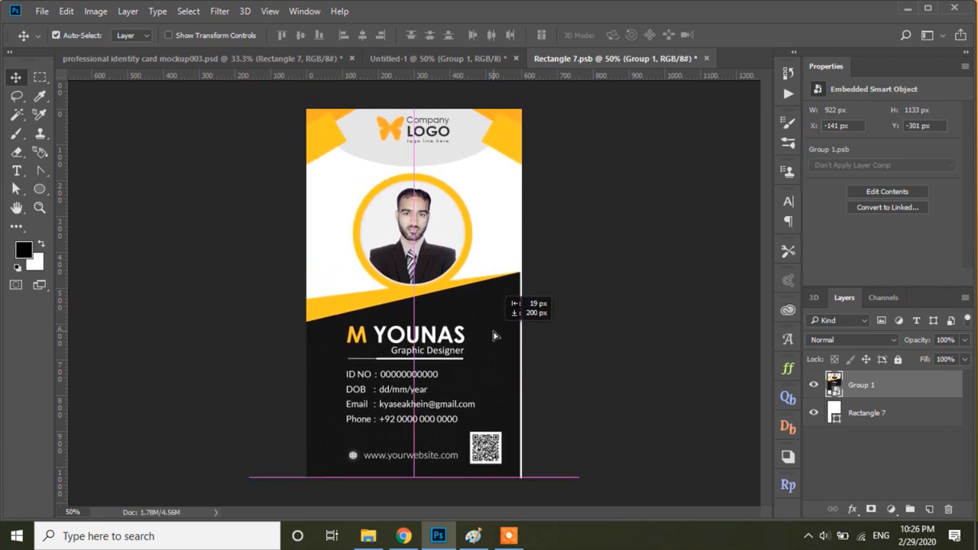
drag(495, 336, 493, 335)
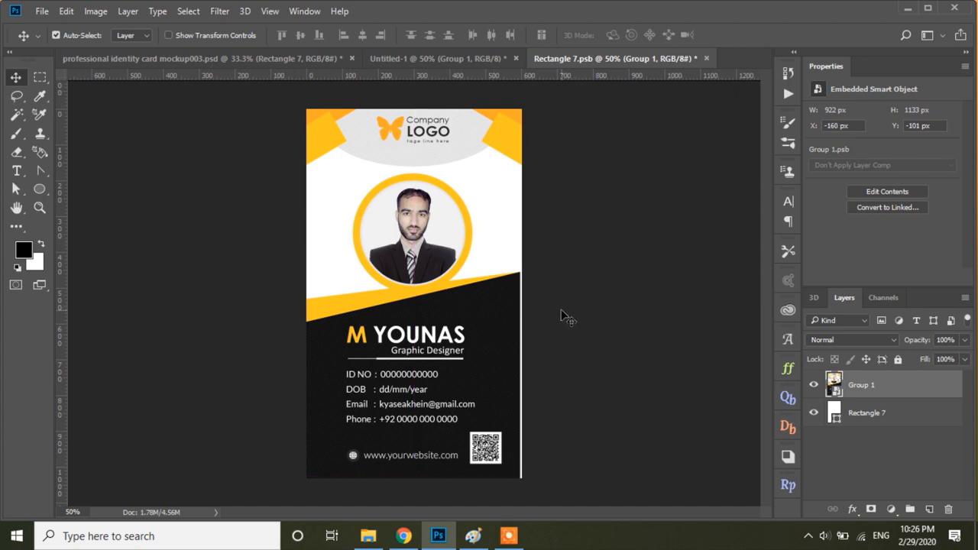
- Undo the repositioning and the smart object conversion of Group 1
key(ctrl+z)
key(ctrl+shift+z)
key(ctrl+z)
key(ctrl+z)
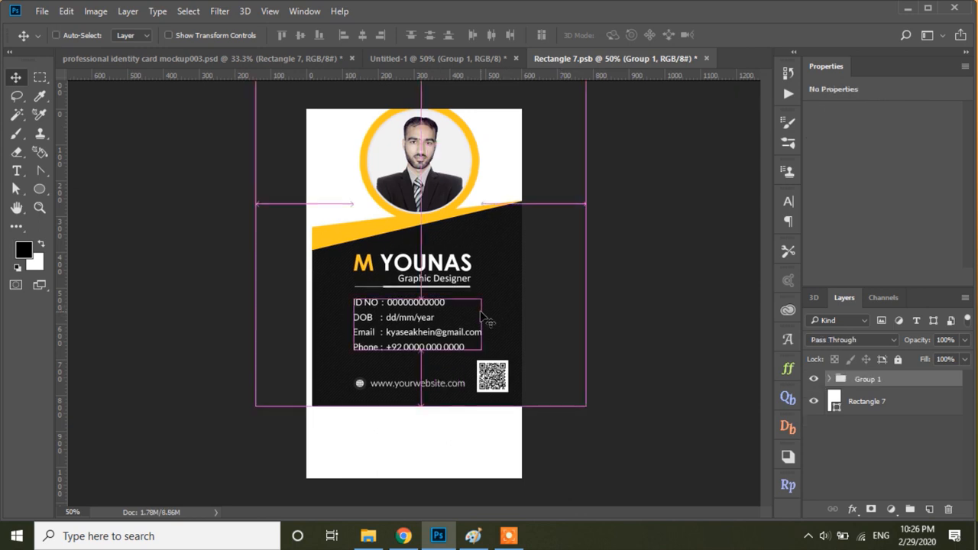
- Transform Group 1 to cover the white card, placing its centre at X 300.50 px and Y 469.50 px
key(ctrl+t)
drag(504, 265, 502, 340)
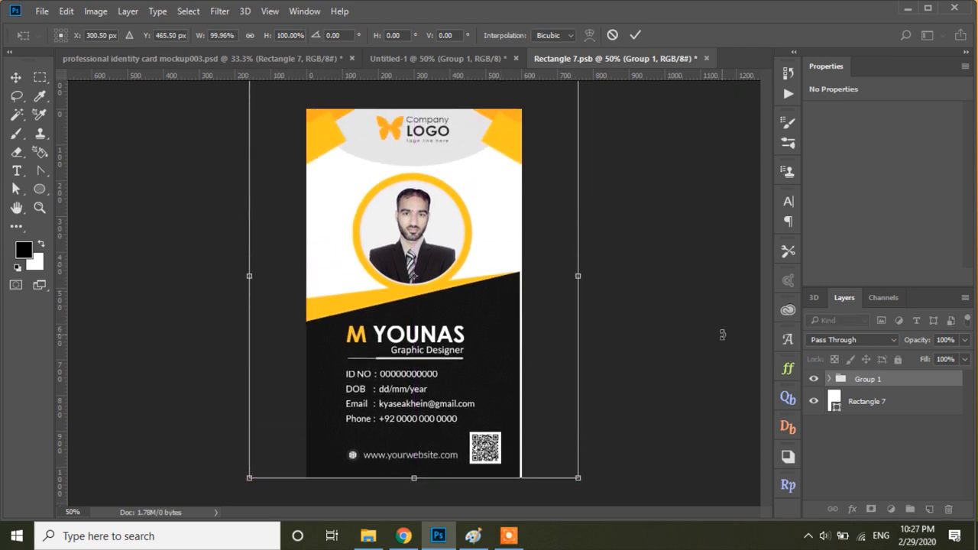
key(Down)
key(Down)
key(Down)
key(Down)
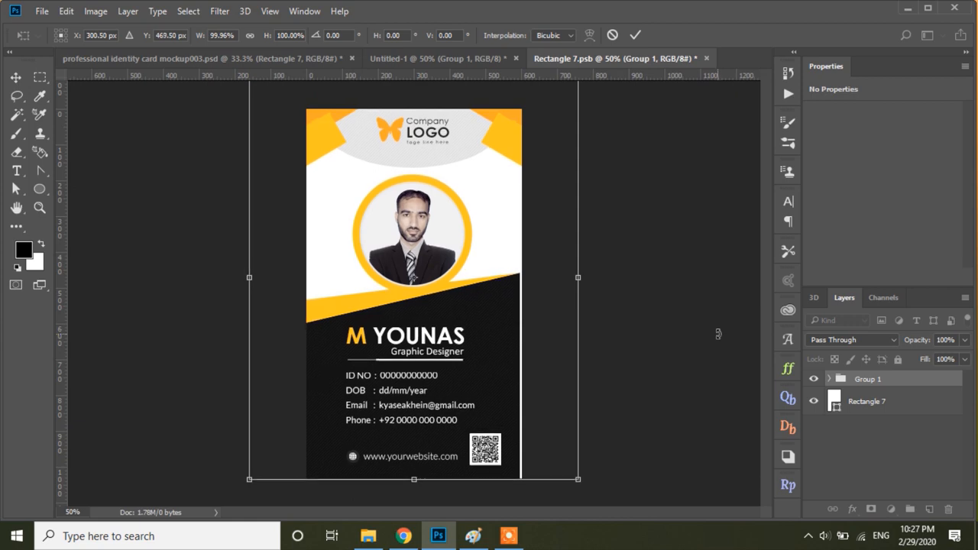
click(635, 36)
- Widen Rectangle 2 and Rectangle 3 together to about 606 px so they reach the card's right edge
click(517, 360)
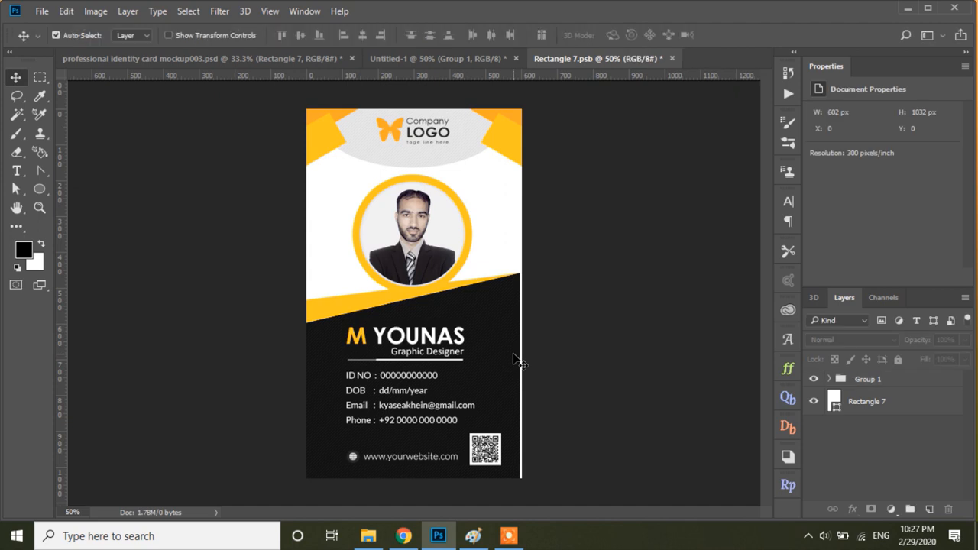
shift+click(324, 312)
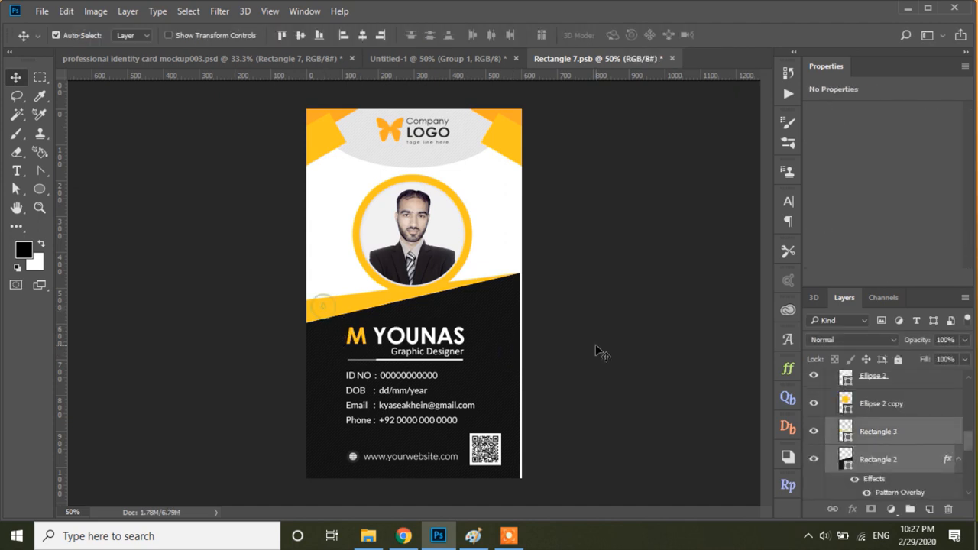
key(ctrl+t)
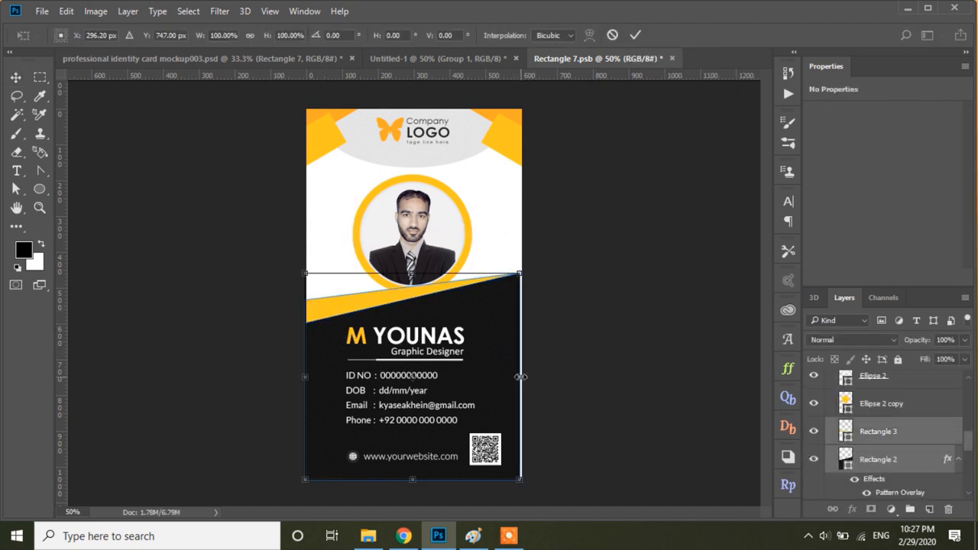
drag(519, 376, 522, 377)
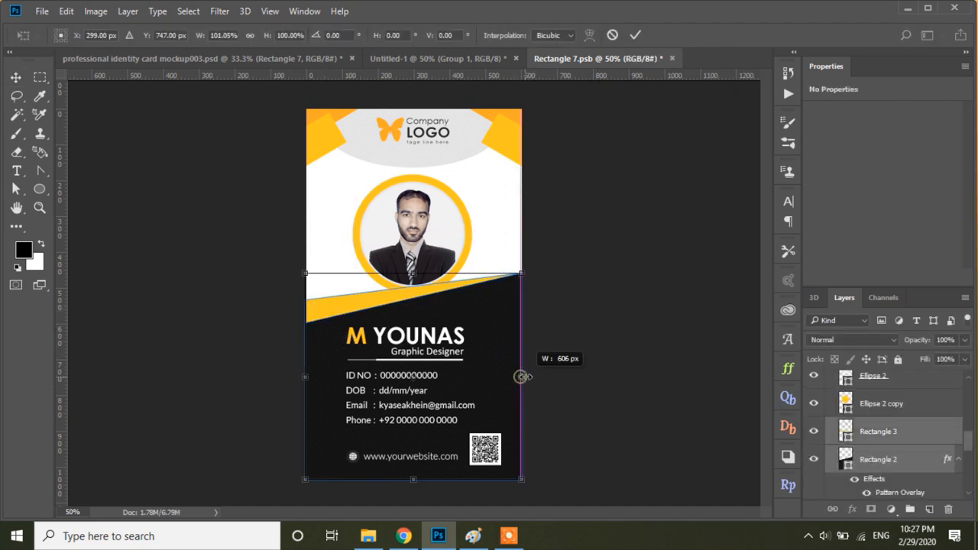
click(635, 35)
click(613, 246)
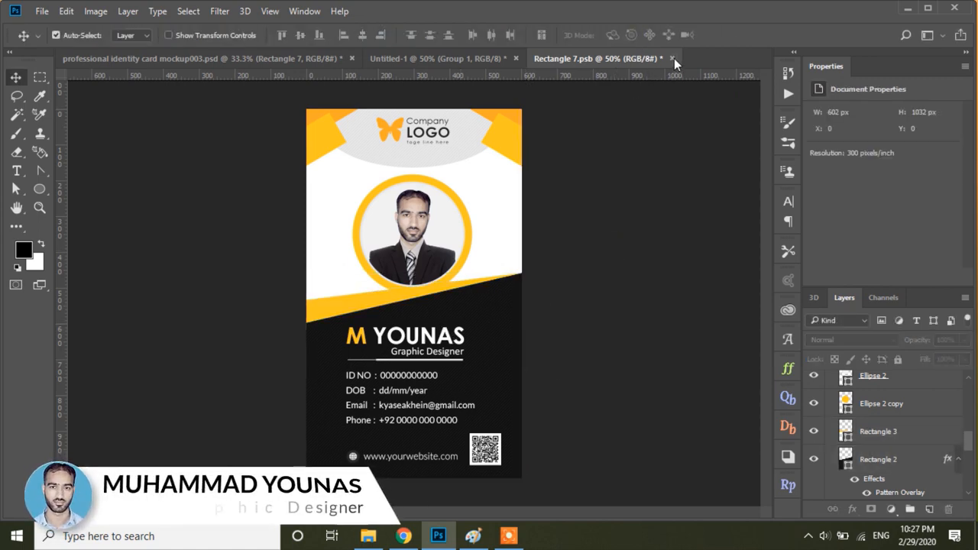
- Close Rectangle 7.psb with its changes saved and return to the professional identity card mockup003.psd document
click(673, 58)
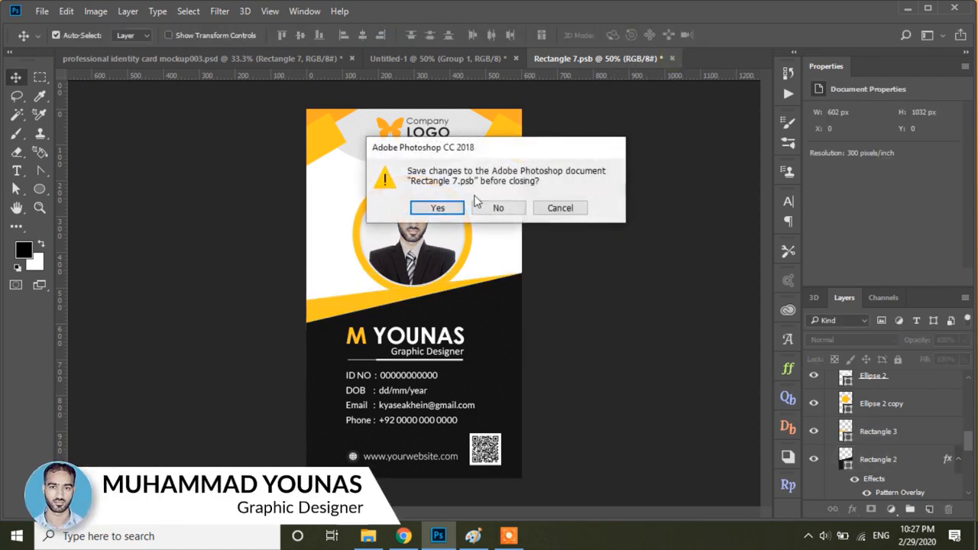
click(451, 209)
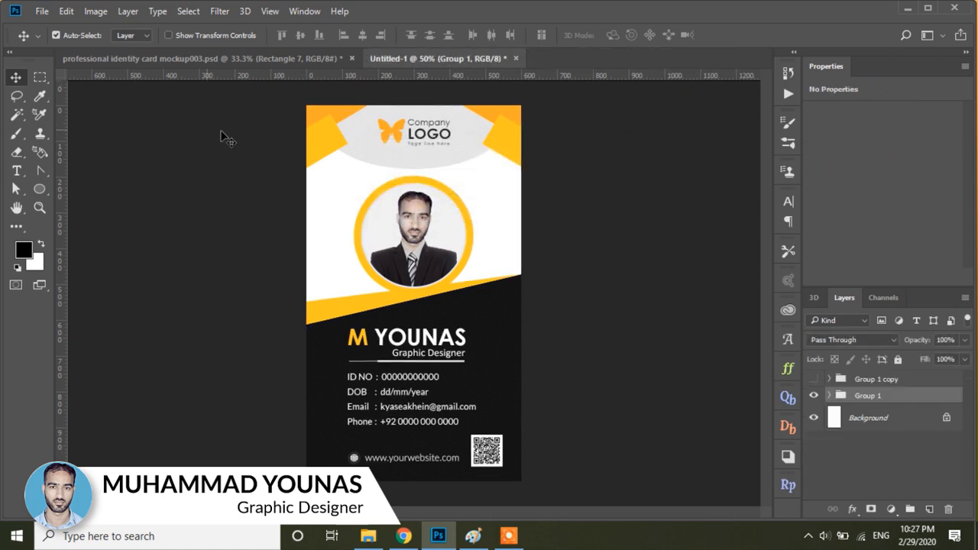
click(256, 64)
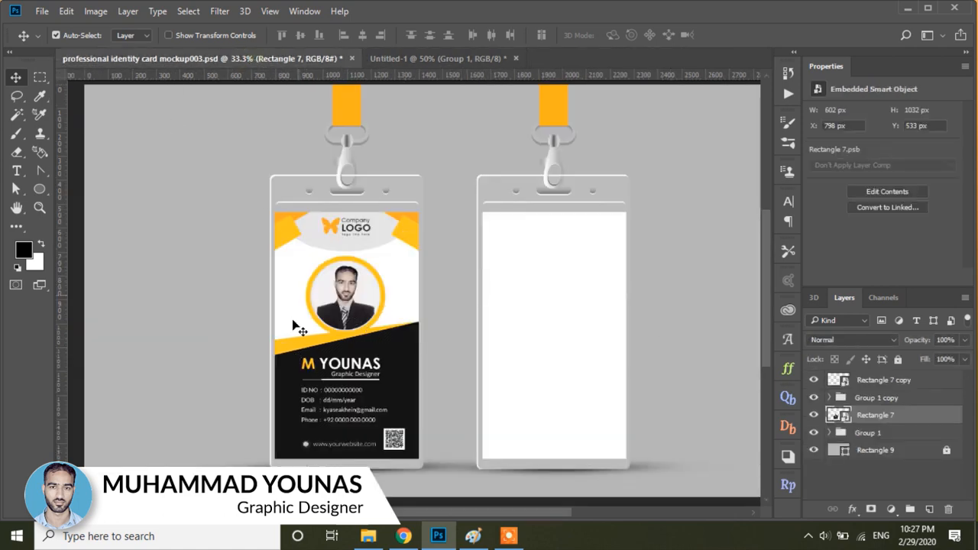
- Open the contents of Rectangle 7 copy, show only Group 1 copy in Untitled-1 and copy that group into the opened contents
click(838, 382)
double_click(834, 380)
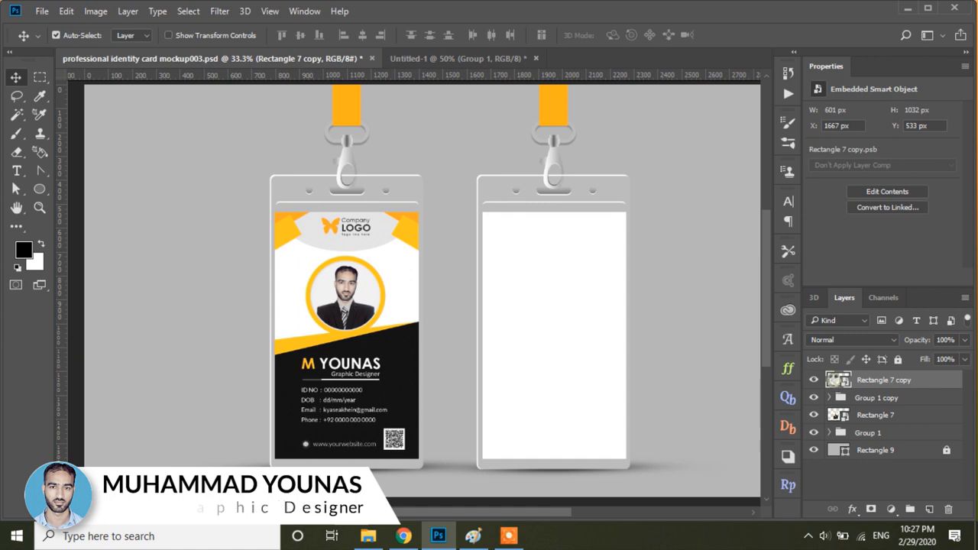
click(363, 61)
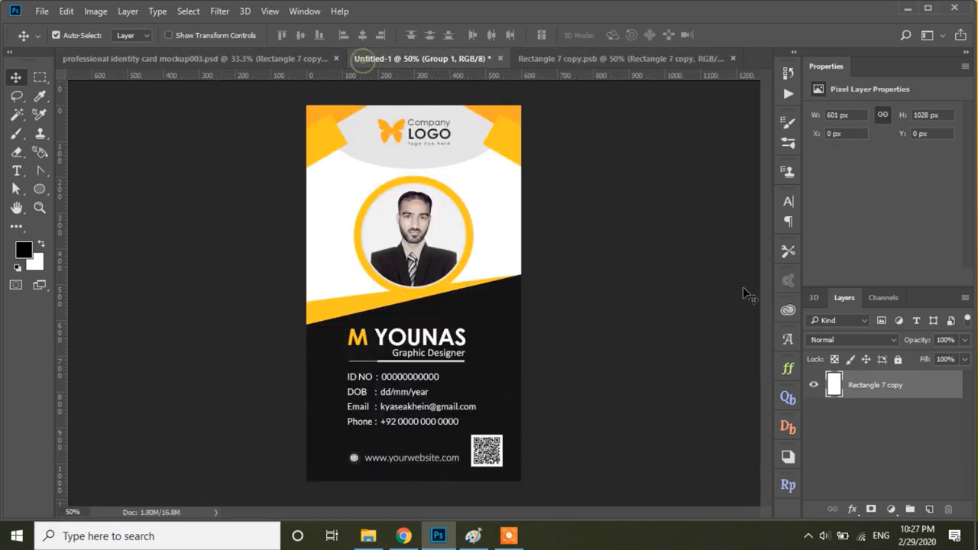
click(871, 380)
click(813, 395)
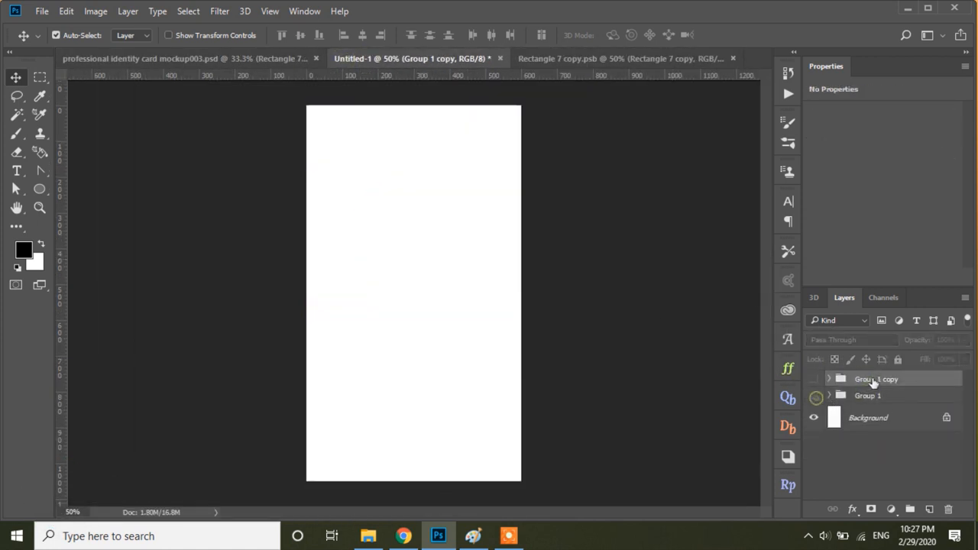
click(814, 379)
drag(866, 379, 458, 233)
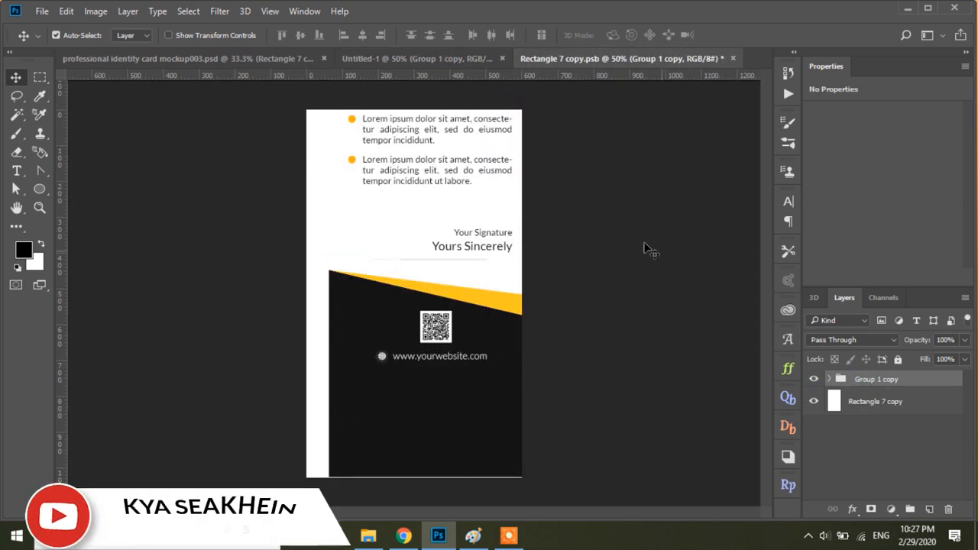
- Move Group 1 copy over the white card, with its centre at X 300.50 px and Y 603.50 px
key(ctrl)
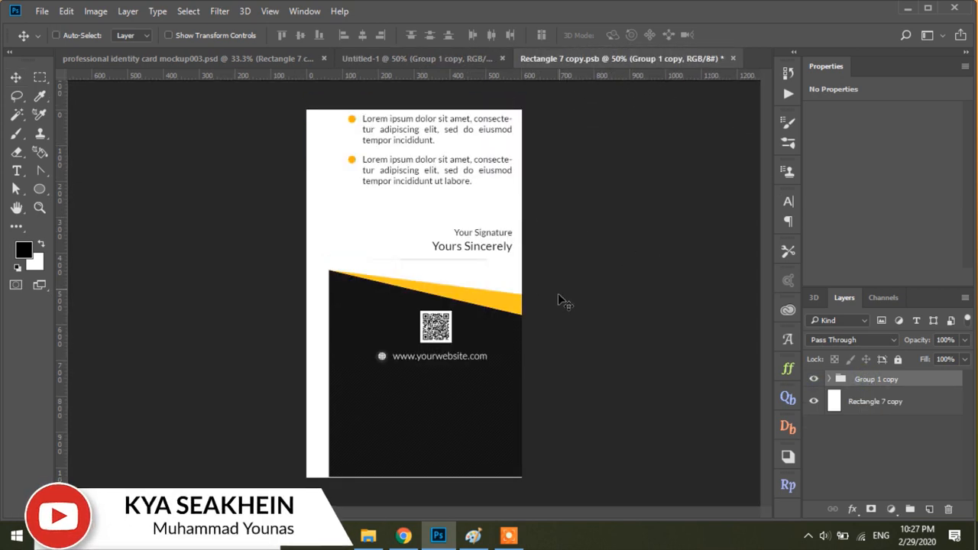
key(ctrl+t)
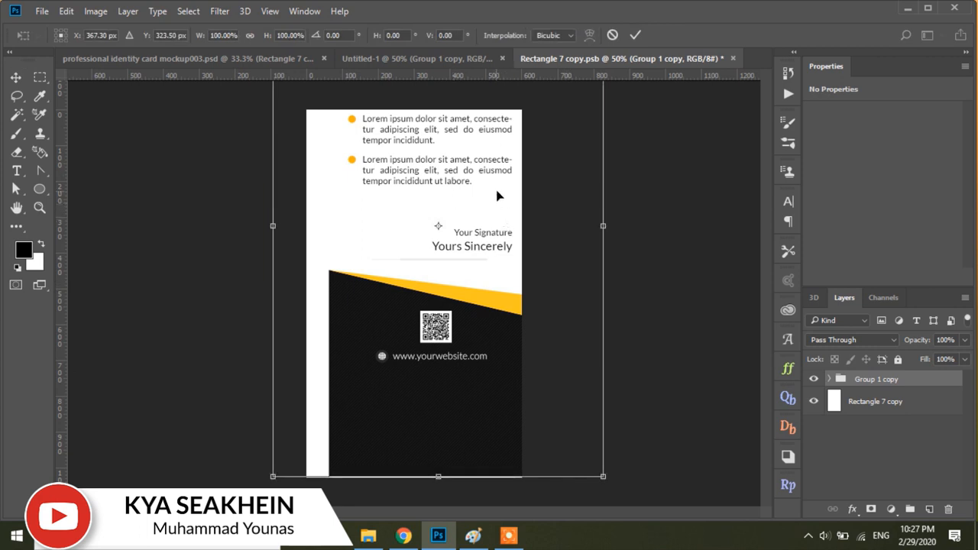
drag(497, 196, 481, 208)
key(Return)
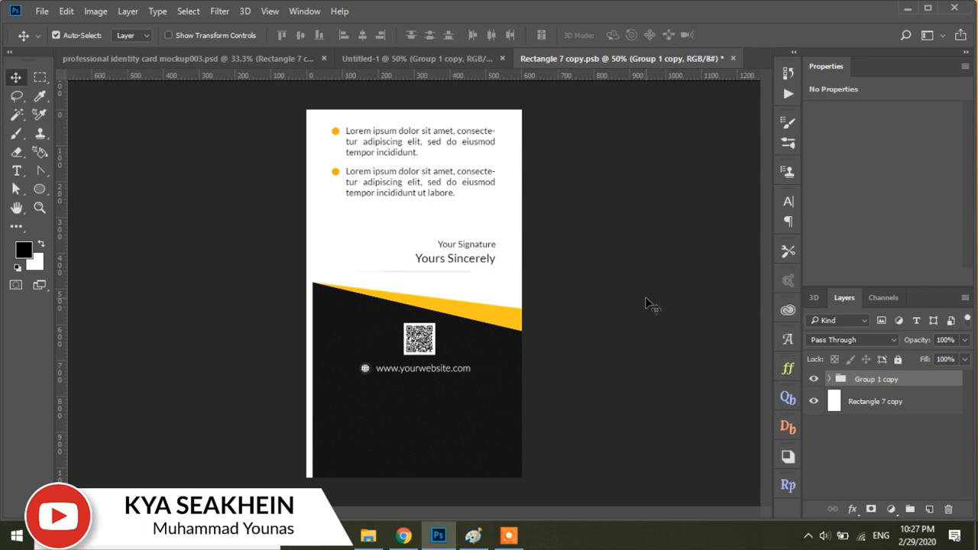
key(ctrl+t)
drag(489, 228, 500, 263)
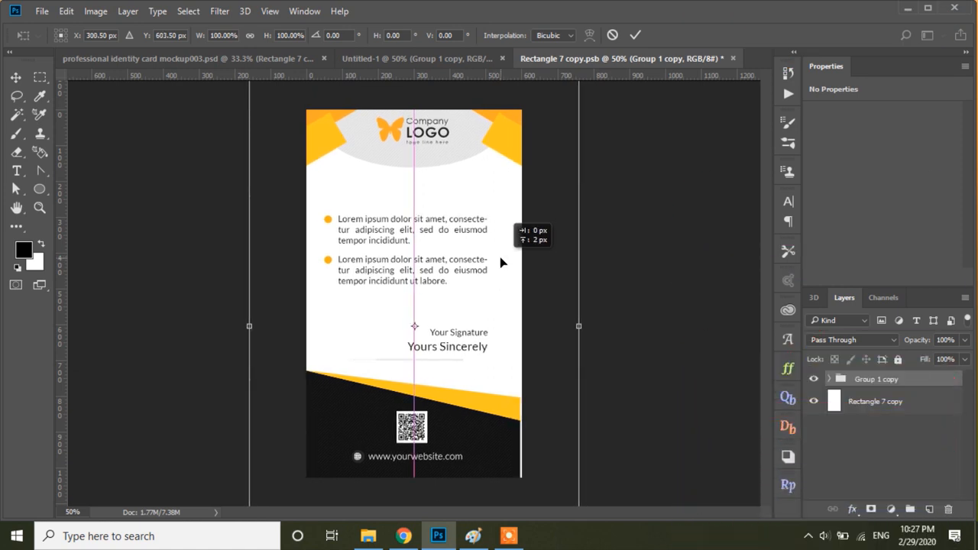
drag(500, 262, 501, 263)
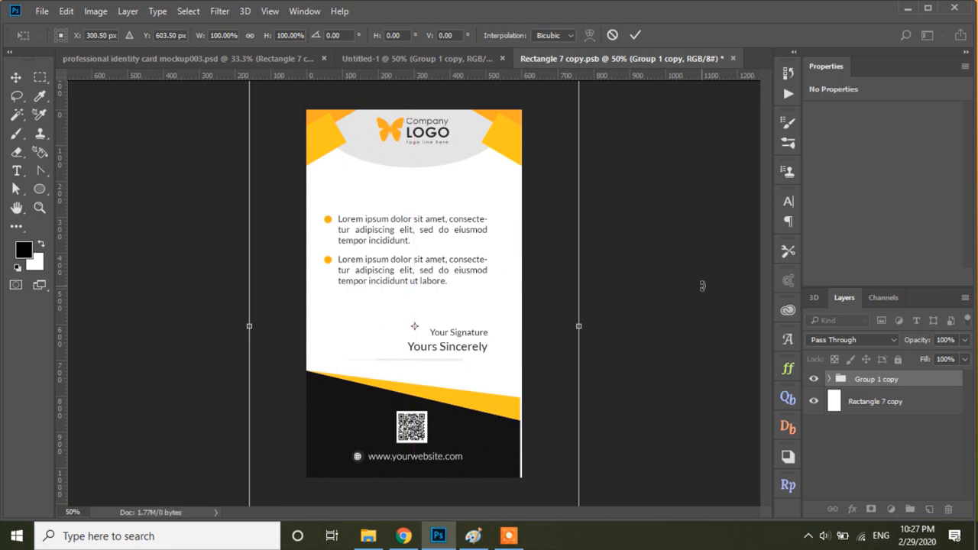
- Nudge Group 1 copy 12 px down to Y 615.50 px and apply the transform
key(Down)
key(Down)
key(Down)
key(Down)
key(Down)
key(Down)
key(Down)
key(Down)
key(Down)
key(Down)
key(Down)
key(Down)
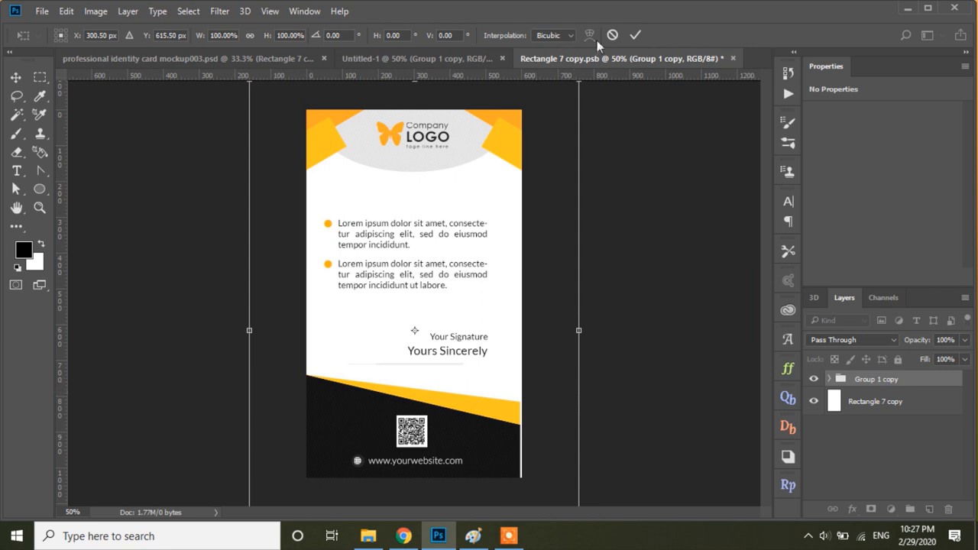
click(631, 36)
click(635, 327)
- Stretch Rectangle 2 and Rectangle 3 on the back side to 100.88% width so they reach the card's right edge
click(497, 462)
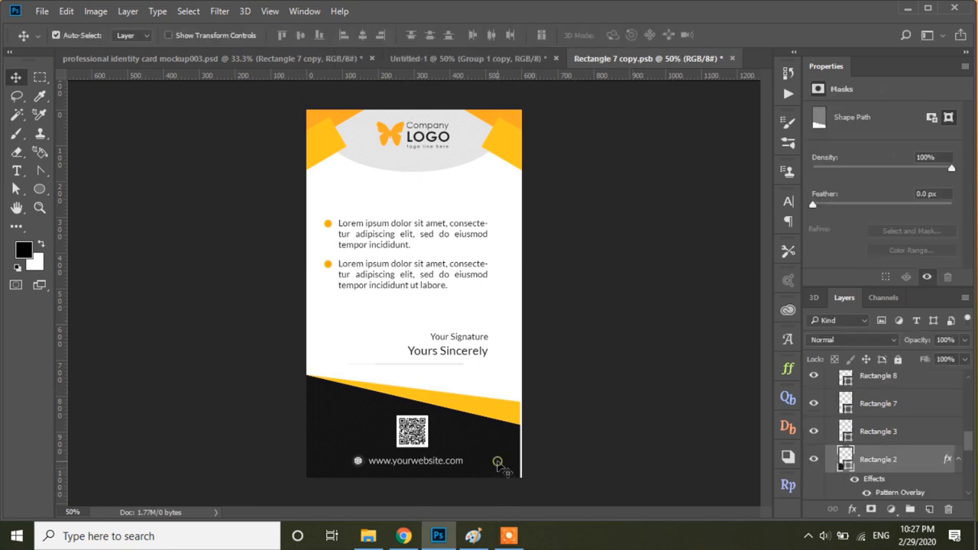
shift+click(508, 419)
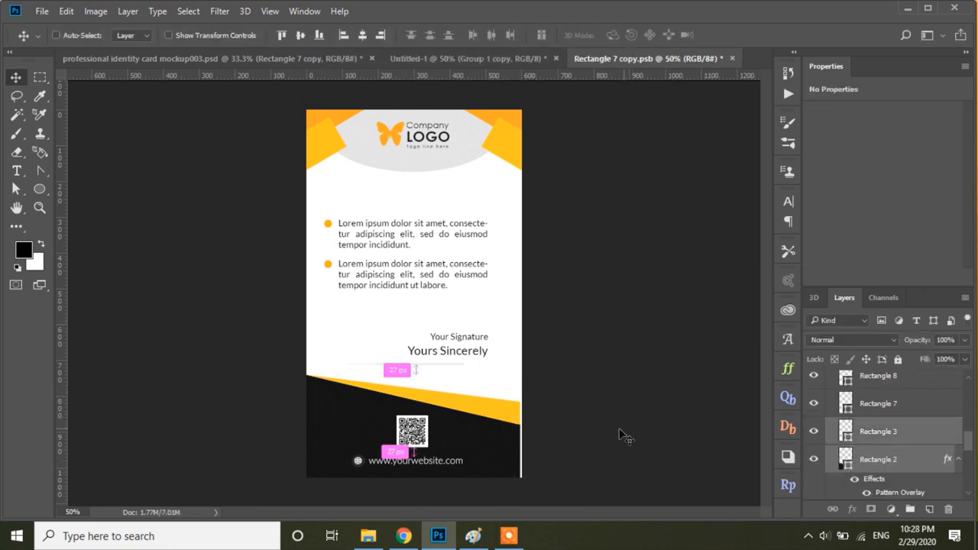
key(ctrl+t)
drag(520, 478, 522, 479)
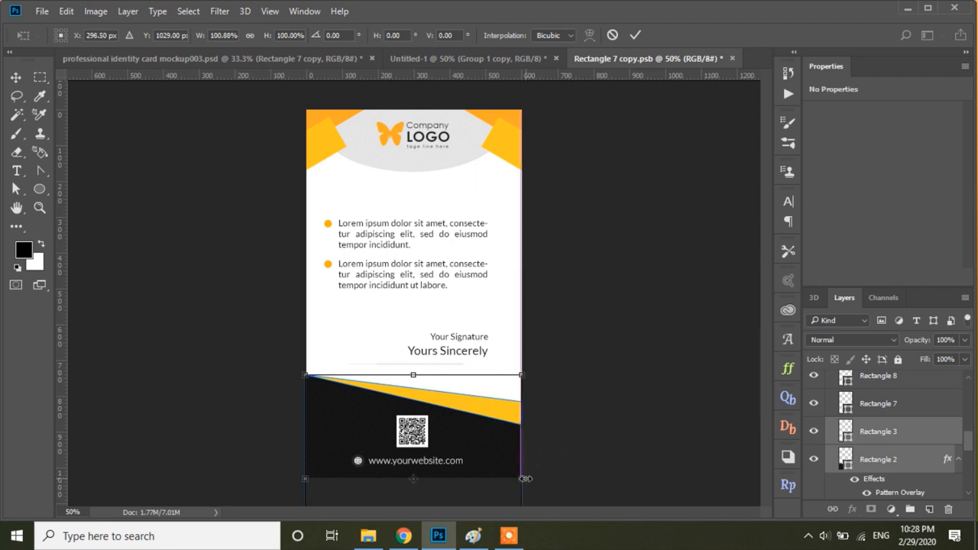